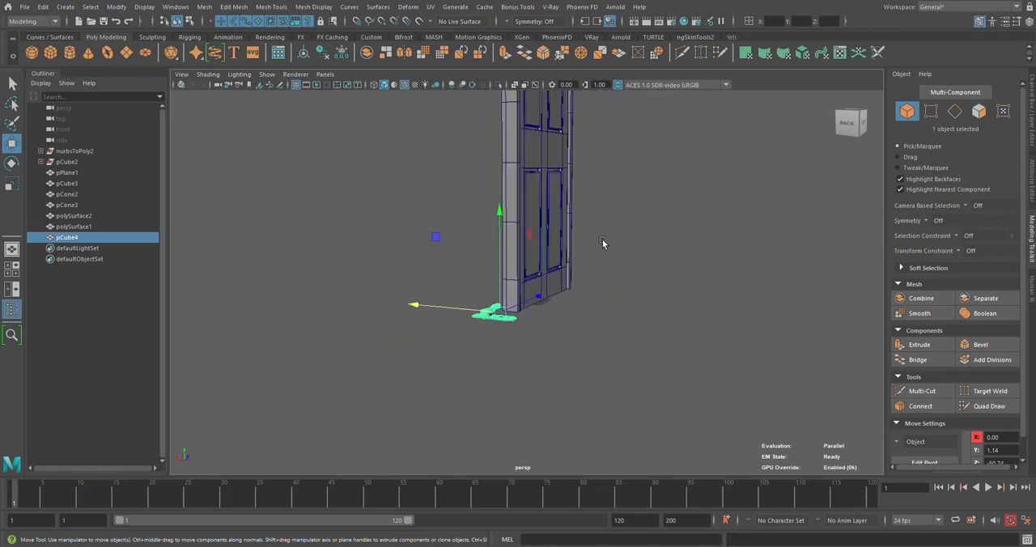
Raise the door handle to about the door's mid-height and rotate it 90 degrees about the Z axis
{"action": "middle_click_drag", "start_coordinate": [603, 243], "coordinate": [606, 345], "text": "alt"}
{"action": "left_click_drag", "start_coordinate": [535, 317], "coordinate": [550, 283]}
{"action": "key", "text": "e"}
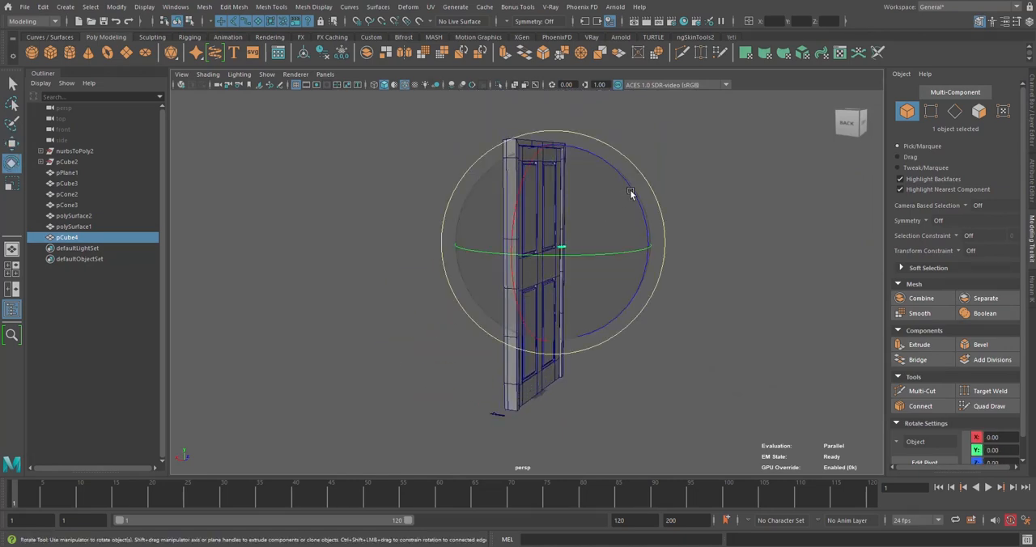
{"action": "left_click_drag", "start_coordinate": [635, 194], "coordinate": [664, 250]}
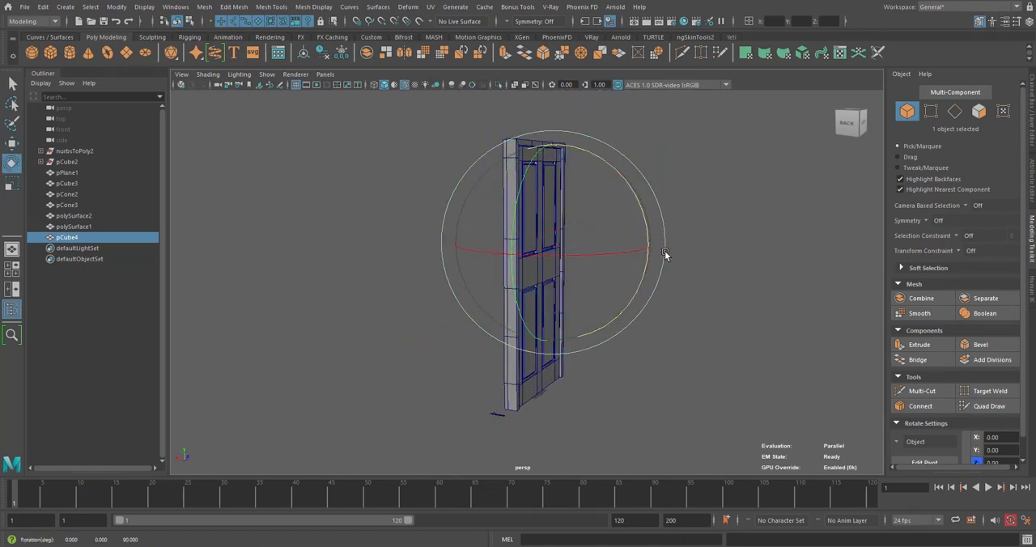
Move the door handle close to the door face and align it with the edge stile beside the middle rail
{"action": "key", "text": "w"}
{"action": "left_click_drag", "start_coordinate": [749, 213], "coordinate": [678, 204], "text": "alt"}
{"action": "left_click_drag", "start_coordinate": [741, 183], "coordinate": [668, 244]}
{"action": "scroll", "coordinate": [523, 266], "scroll_direction": "up", "scroll_amount": 5}
{"action": "left_click_drag", "start_coordinate": [531, 271], "coordinate": [571, 273]}
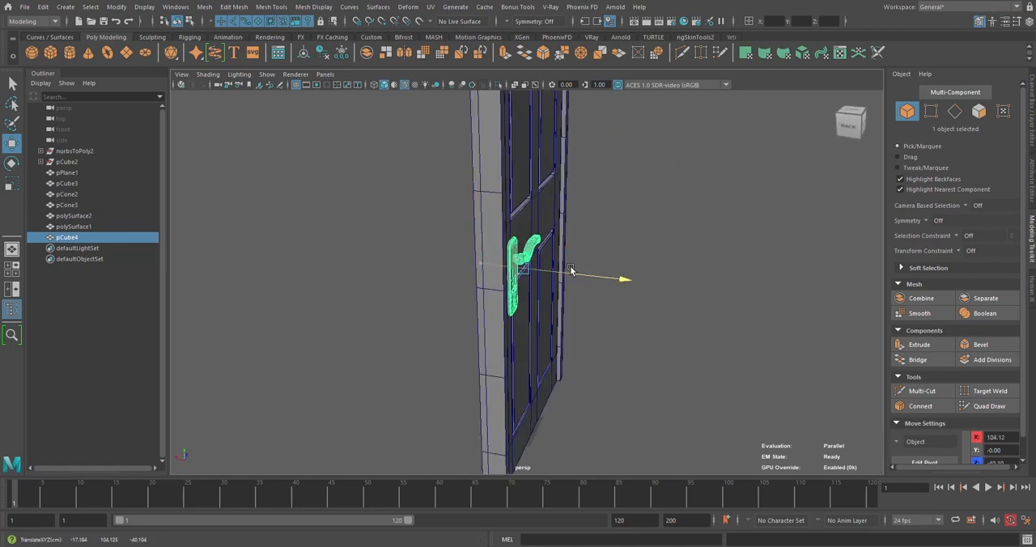
{"action": "left_click_drag", "start_coordinate": [643, 271], "coordinate": [600, 267], "text": "alt"}
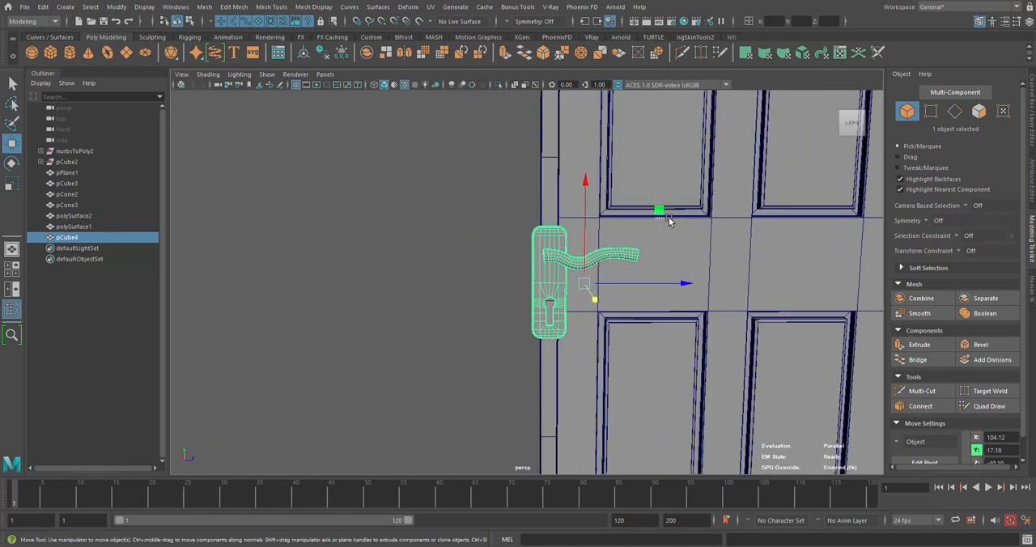
{"action": "left_click_drag", "start_coordinate": [669, 221], "coordinate": [542, 235]}
Examine the handle's placement on the door from the front and the side
{"action": "scroll", "coordinate": [542, 234], "scroll_direction": "down", "scroll_amount": 3}
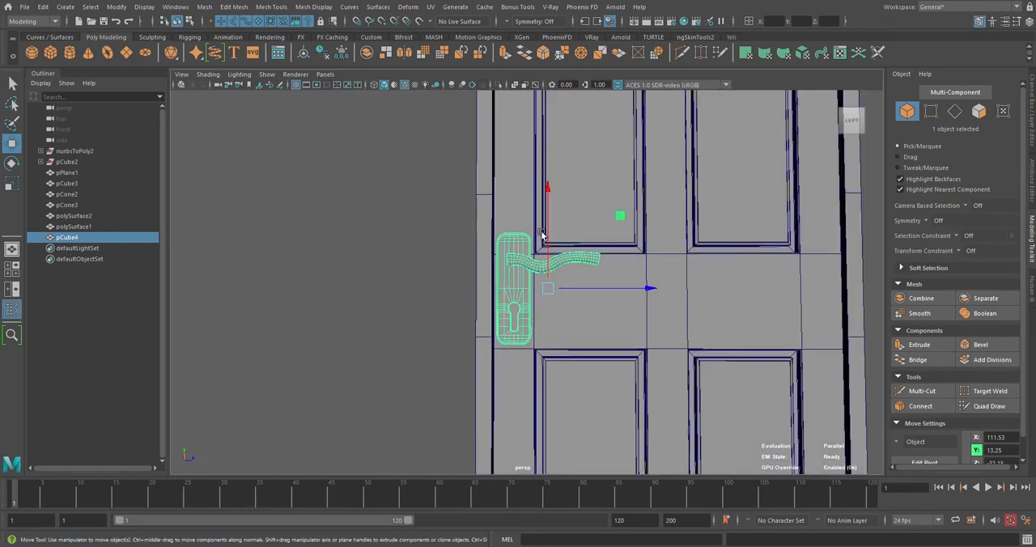
{"action": "scroll", "coordinate": [515, 243], "scroll_direction": "down", "scroll_amount": 3}
{"action": "middle_click_drag", "start_coordinate": [516, 243], "coordinate": [407, 243], "text": "alt"}
{"action": "left_click_drag", "start_coordinate": [408, 243], "coordinate": [437, 263], "text": "alt"}
{"action": "scroll", "coordinate": [487, 285], "scroll_direction": "up", "scroll_amount": 3}
{"action": "middle_click_drag", "start_coordinate": [437, 263], "coordinate": [534, 269], "text": "alt"}
{"action": "scroll", "coordinate": [486, 288], "scroll_direction": "up", "scroll_amount": 3}
{"action": "scroll", "coordinate": [534, 279], "scroll_direction": "down", "scroll_amount": 3}
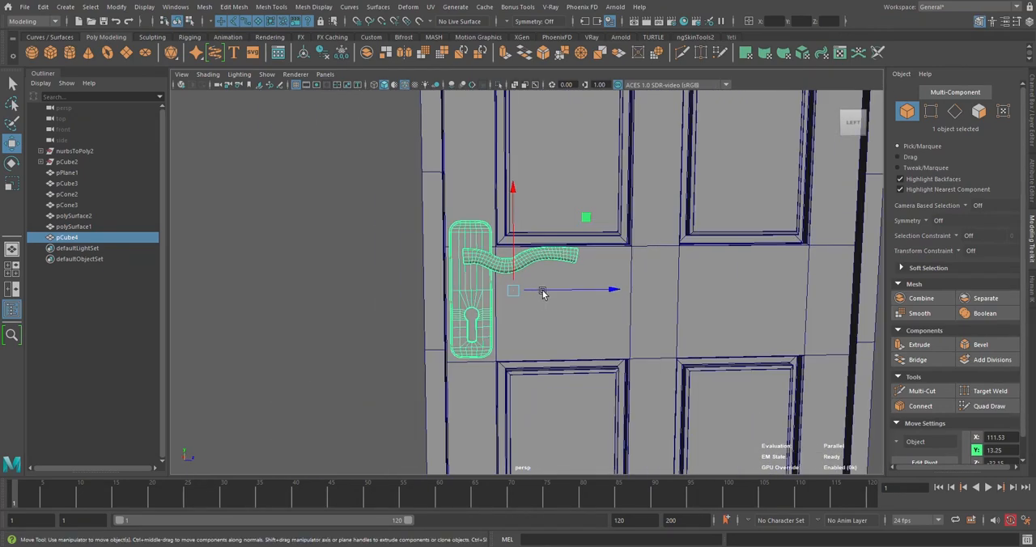
Move the handle away from the door and thicken its backplate by shifting the rear edges toward the door
{"action": "left_click_drag", "start_coordinate": [541, 291], "coordinate": [719, 336], "text": "alt"}
{"action": "left_click_drag", "start_coordinate": [719, 335], "coordinate": [557, 175], "text": "alt"}
{"action": "right_click_drag", "start_coordinate": [541, 102], "coordinate": [552, 154]}
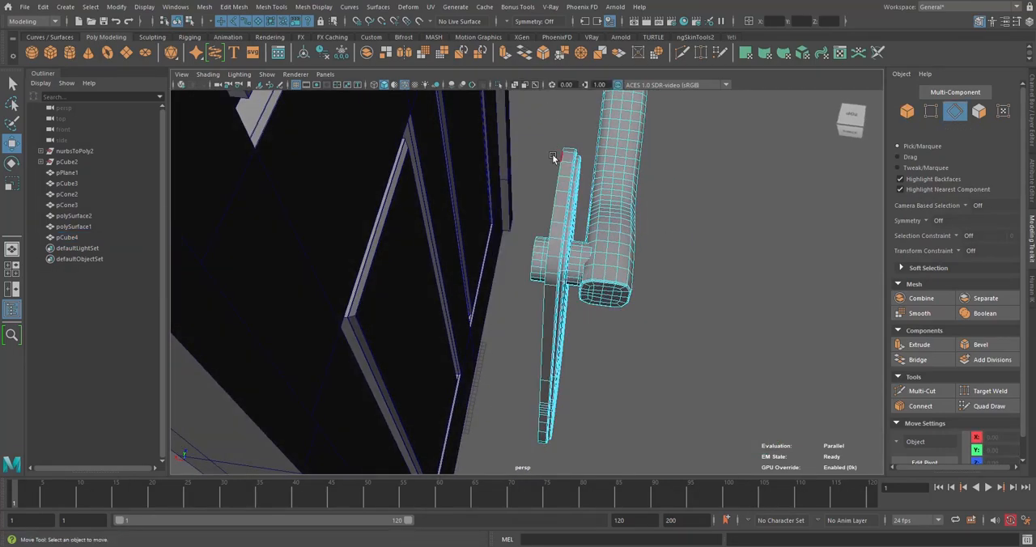
{"action": "left_click_drag", "start_coordinate": [557, 165], "coordinate": [590, 199]}
{"action": "left_click_drag", "start_coordinate": [615, 322], "coordinate": [606, 331]}
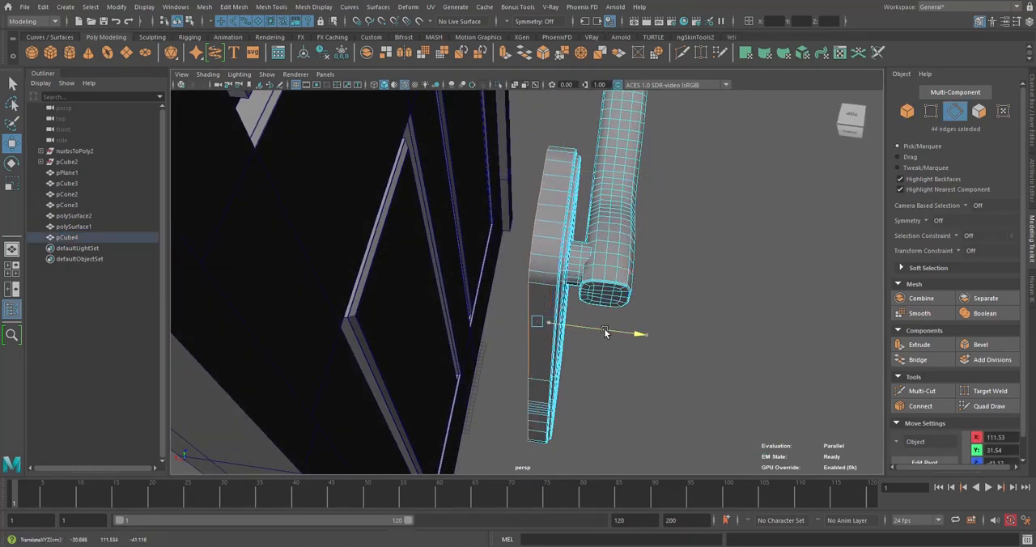
{"action": "right_click_drag", "start_coordinate": [607, 198], "coordinate": [670, 172]}
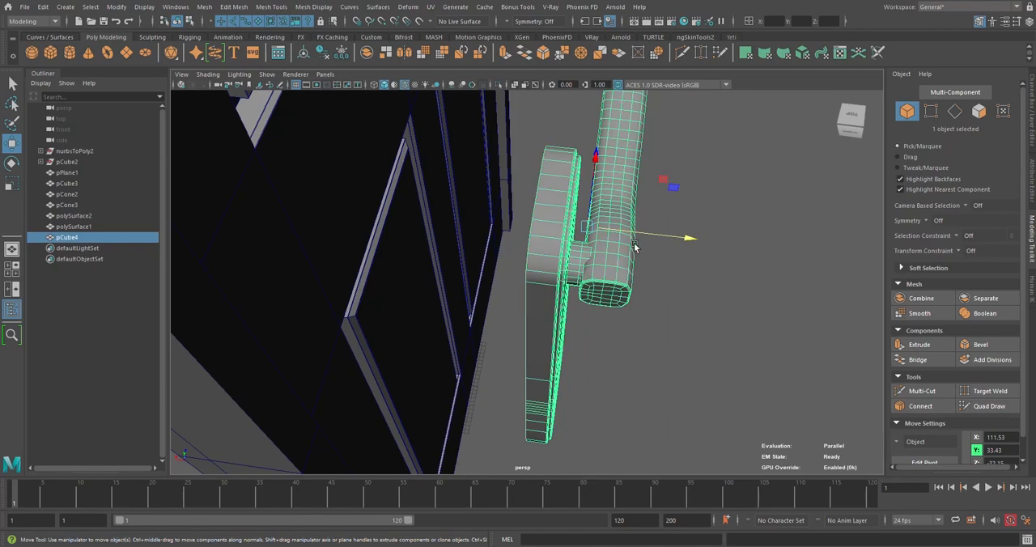
Move the whole handle back until its backplate meets the door face
{"action": "left_click_drag", "start_coordinate": [635, 247], "coordinate": [348, 221]}
{"action": "scroll", "coordinate": [407, 221], "scroll_direction": "down", "scroll_amount": 4}
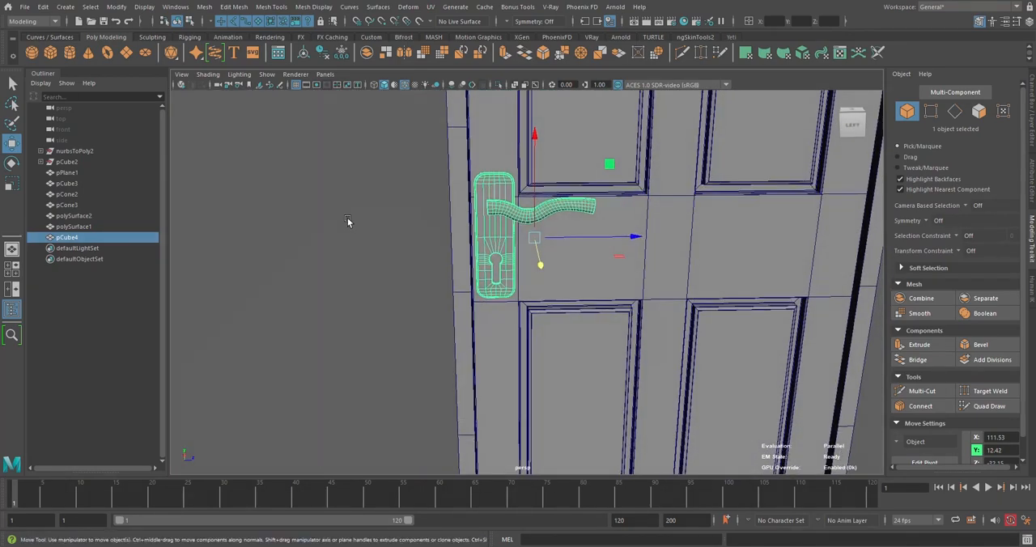
{"action": "left_click", "coordinate": [348, 221]}
Examine how the handle's backplate fits against the door face and edge from several angles
{"action": "scroll", "coordinate": [464, 223], "scroll_direction": "down", "scroll_amount": 3}
{"action": "scroll", "coordinate": [465, 223], "scroll_direction": "up", "scroll_amount": 4}
{"action": "left_click_drag", "start_coordinate": [465, 224], "coordinate": [433, 203], "text": "alt"}
{"action": "middle_click_drag", "start_coordinate": [432, 203], "coordinate": [606, 257], "text": "alt"}
{"action": "scroll", "coordinate": [606, 257], "scroll_direction": "up", "scroll_amount": 3}
{"action": "left_click_drag", "start_coordinate": [506, 259], "coordinate": [598, 261], "text": "alt"}
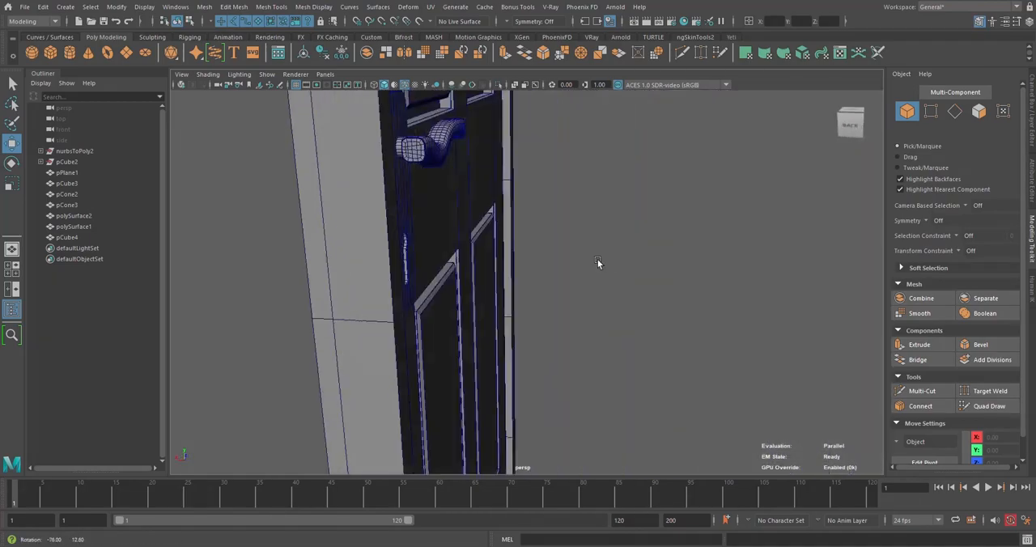
{"action": "middle_click_drag", "start_coordinate": [494, 274], "coordinate": [572, 294], "text": "alt"}
{"action": "scroll", "coordinate": [572, 294], "scroll_direction": "up", "scroll_amount": 4}
{"action": "left_click_drag", "start_coordinate": [573, 293], "coordinate": [559, 267], "text": "alt"}
{"action": "scroll", "coordinate": [577, 292], "scroll_direction": "up", "scroll_amount": 3}
{"action": "scroll", "coordinate": [601, 287], "scroll_direction": "down", "scroll_amount": 3}
{"action": "scroll", "coordinate": [600, 261], "scroll_direction": "down", "scroll_amount": 5}
{"action": "scroll", "coordinate": [594, 266], "scroll_direction": "down", "scroll_amount": 5}
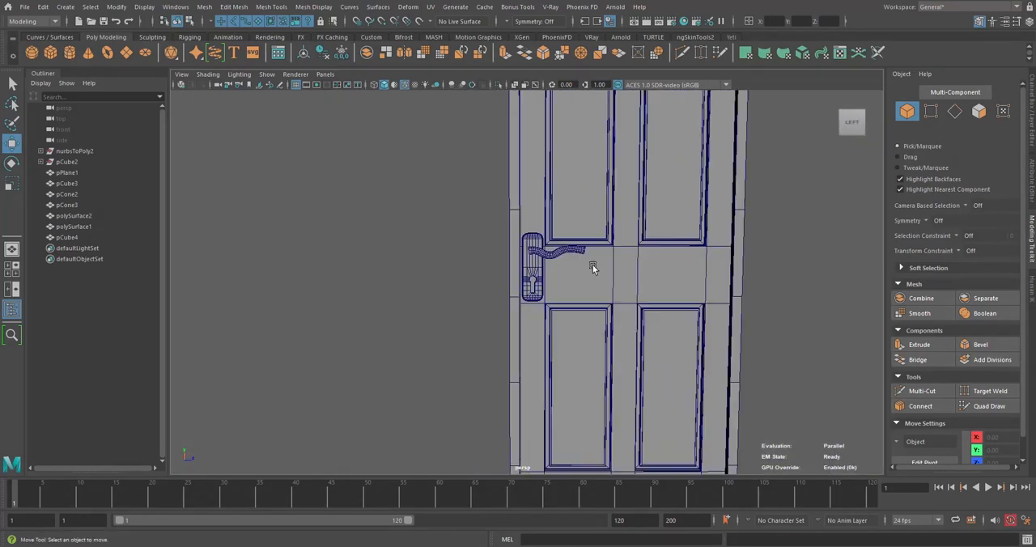
{"action": "scroll", "coordinate": [629, 298], "scroll_direction": "up", "scroll_amount": 4}
{"action": "left_click_drag", "start_coordinate": [629, 298], "coordinate": [556, 280], "text": "alt"}
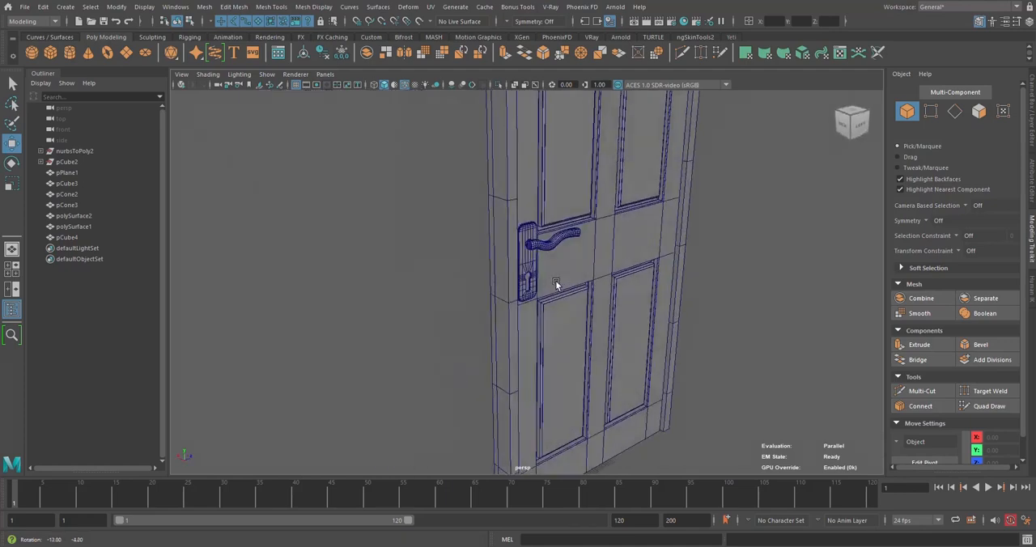
{"action": "scroll", "coordinate": [556, 281], "scroll_direction": "up", "scroll_amount": 2}
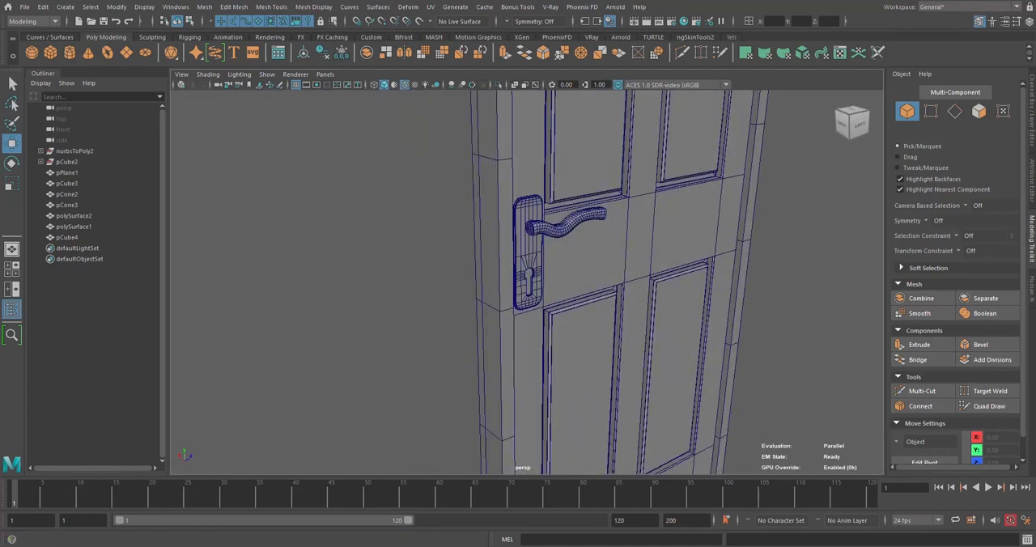
{"action": "scroll", "coordinate": [556, 281], "scroll_direction": "up", "scroll_amount": 1}
{"action": "left_click_drag", "start_coordinate": [560, 254], "coordinate": [486, 234], "text": "alt"}
{"action": "scroll", "coordinate": [552, 226], "scroll_direction": "up", "scroll_amount": 4}
{"action": "scroll", "coordinate": [550, 226], "scroll_direction": "down", "scroll_amount": 4}
{"action": "scroll", "coordinate": [553, 256], "scroll_direction": "down", "scroll_amount": 7}
Select the long latch plate lying beside the base of the door and frame it for editing
{"action": "middle_click_drag", "start_coordinate": [510, 428], "coordinate": [562, 321], "text": "alt"}
{"action": "left_click_drag", "start_coordinate": [479, 301], "coordinate": [536, 292], "text": "alt"}
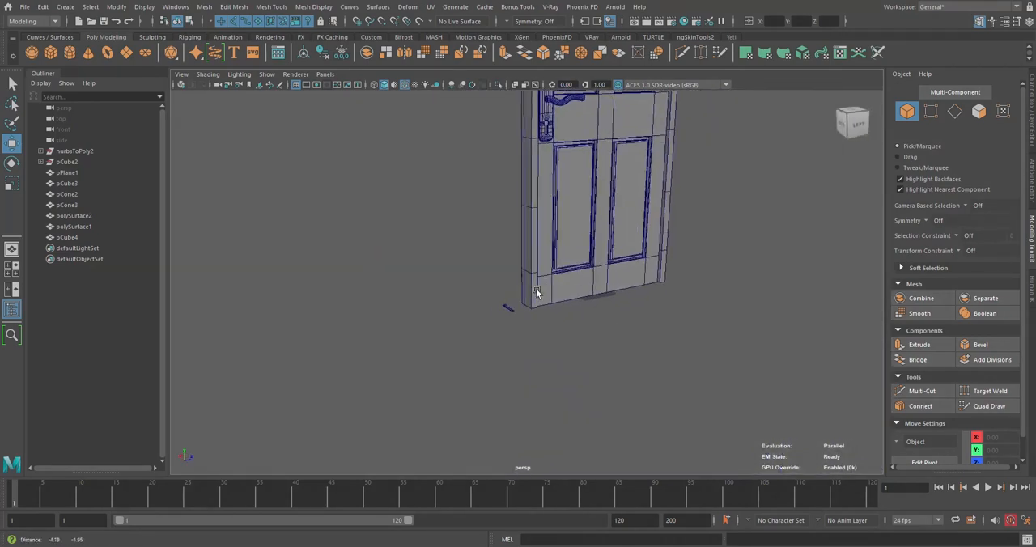
{"action": "scroll", "coordinate": [536, 293], "scroll_direction": "up", "scroll_amount": 4}
{"action": "middle_click_drag", "start_coordinate": [491, 306], "coordinate": [562, 254], "text": "alt"}
{"action": "scroll", "coordinate": [567, 260], "scroll_direction": "up", "scroll_amount": 4}
{"action": "left_click_drag", "start_coordinate": [590, 276], "coordinate": [684, 228], "text": "alt"}
{"action": "middle_click_drag", "start_coordinate": [769, 136], "coordinate": [620, 253], "text": "alt"}
{"action": "left_click", "coordinate": [618, 276]}
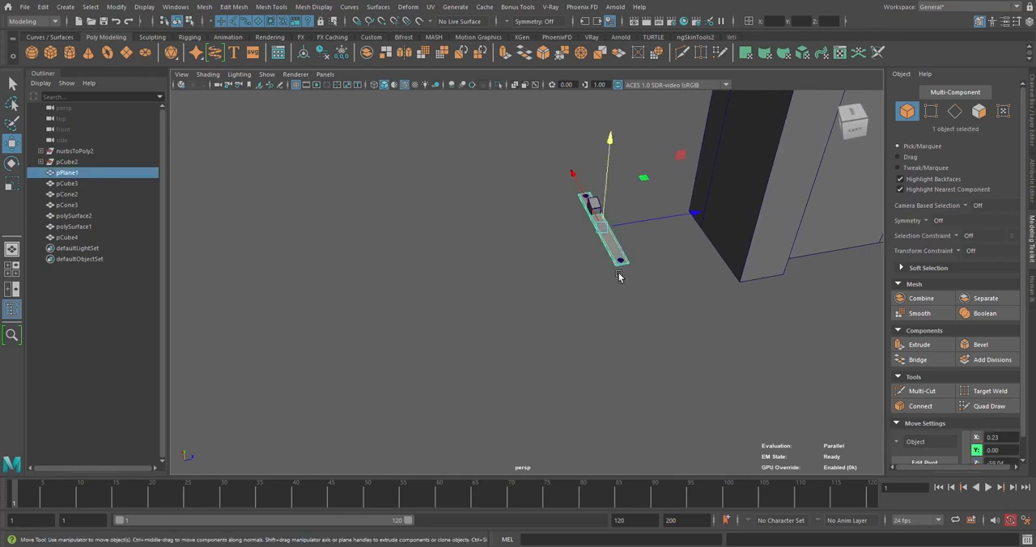
{"action": "key", "text": "f"}
{"action": "scroll", "coordinate": [618, 276], "scroll_direction": "down", "scroll_amount": 4}
{"action": "left_click_drag", "start_coordinate": [575, 328], "coordinate": [574, 277], "text": "alt"}
{"action": "scroll", "coordinate": [574, 278], "scroll_direction": "up", "scroll_amount": 3}
{"action": "middle_click_drag", "start_coordinate": [574, 277], "coordinate": [594, 193], "text": "alt"}
{"action": "scroll", "coordinate": [592, 243], "scroll_direction": "up", "scroll_amount": 3}
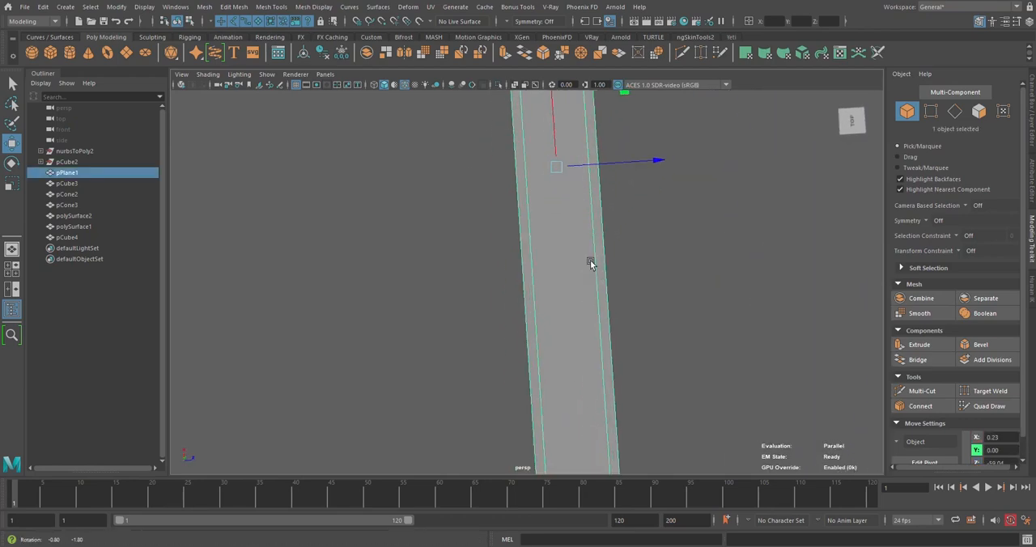
{"action": "left_click_drag", "start_coordinate": [591, 263], "coordinate": [572, 286], "text": "alt"}
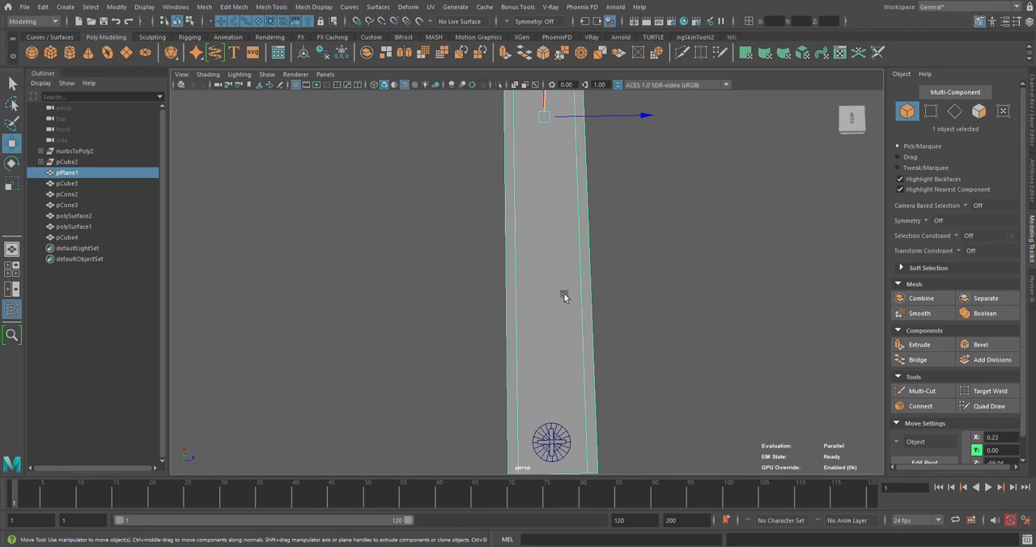
Insert two edge loops across the latch plate between the latch block and the end screw
{"action": "mouse_move", "coordinate": [599, 259]}
{"action": "right_mouse_down", "text": "shift"}
{"action": "mouse_move", "coordinate": [599, 278]}
{"action": "mouse_move", "coordinate": [600, 254]}
{"action": "right_mouse_up", "text": "shift"}
{"action": "right_click_drag", "start_coordinate": [598, 219], "coordinate": [597, 193]}
{"action": "double_click", "coordinate": [595, 307]}
{"action": "right_click_drag", "start_coordinate": [595, 306], "coordinate": [596, 262]}
{"action": "right_click_drag", "start_coordinate": [626, 238], "coordinate": [606, 319], "text": "shift"}
{"action": "left_click_drag", "start_coordinate": [606, 320], "coordinate": [489, 256], "text": "alt"}
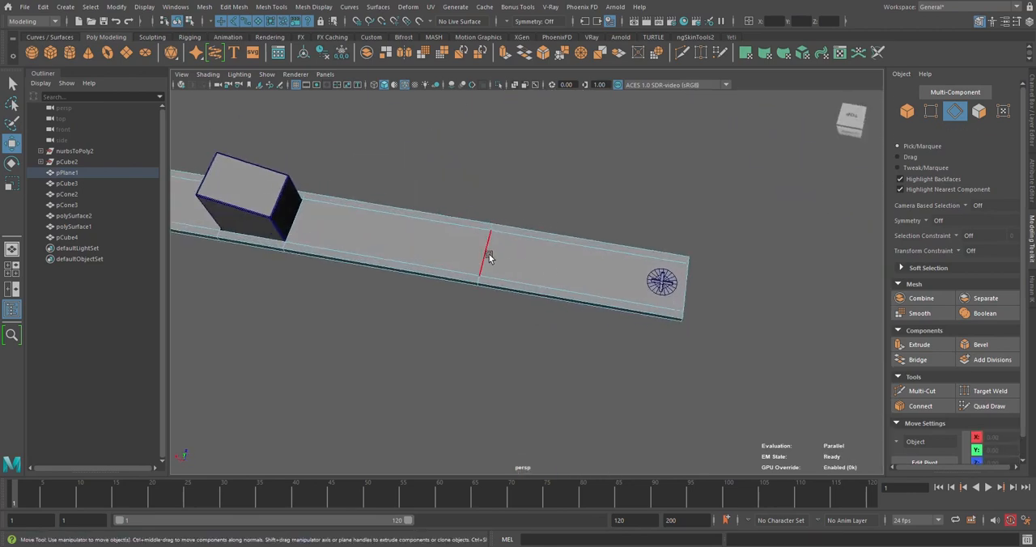
{"action": "left_click_drag", "start_coordinate": [565, 333], "coordinate": [565, 334]}
{"action": "right_click_drag", "start_coordinate": [611, 278], "coordinate": [584, 433], "text": "shift"}
{"action": "left_click", "coordinate": [585, 278]}
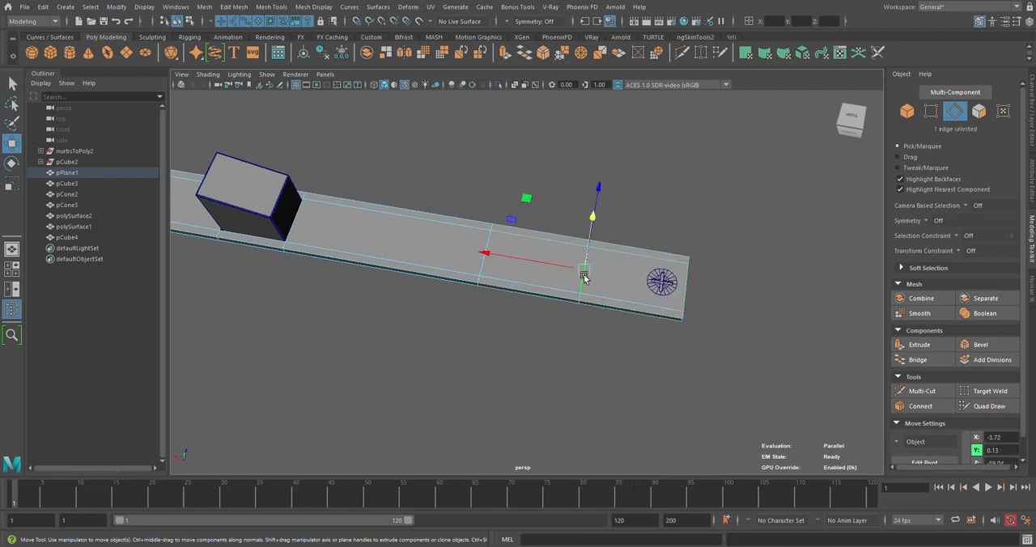
Slide one crosswise edge loop toward the end screw and the other toward the latch block
{"action": "left_click", "coordinate": [585, 278]}
{"action": "double_click", "coordinate": [579, 288]}
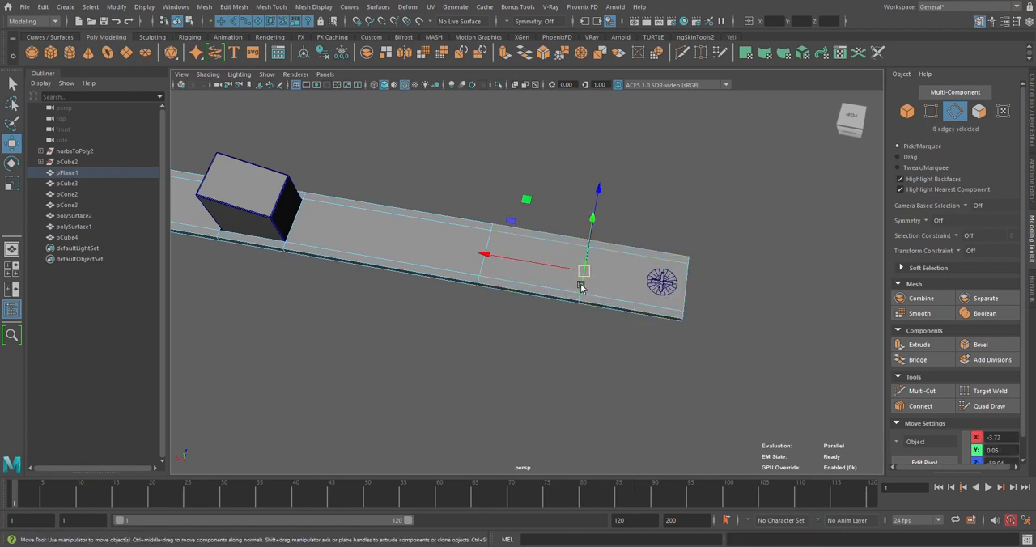
{"action": "left_click_drag", "start_coordinate": [545, 268], "coordinate": [570, 269]}
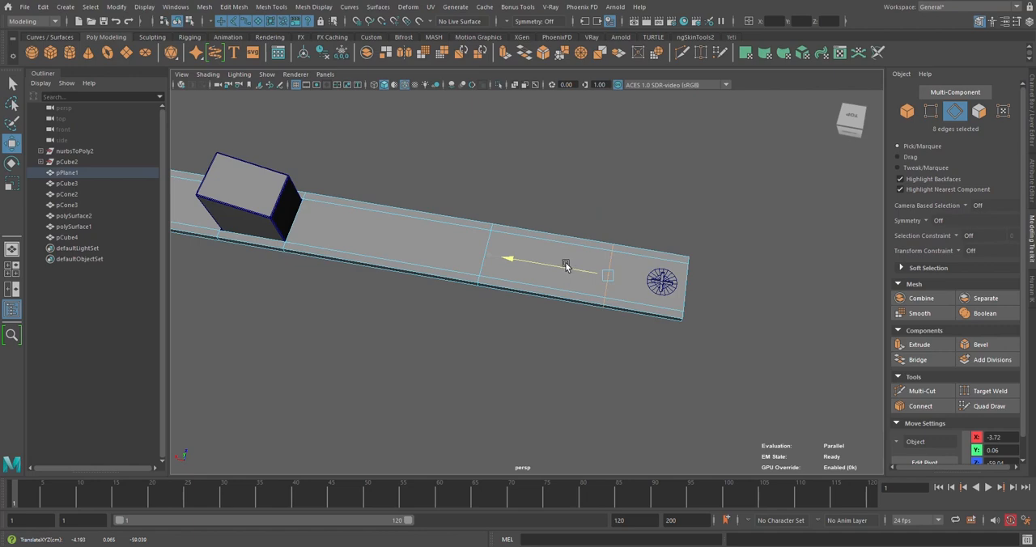
{"action": "left_click", "coordinate": [484, 269]}
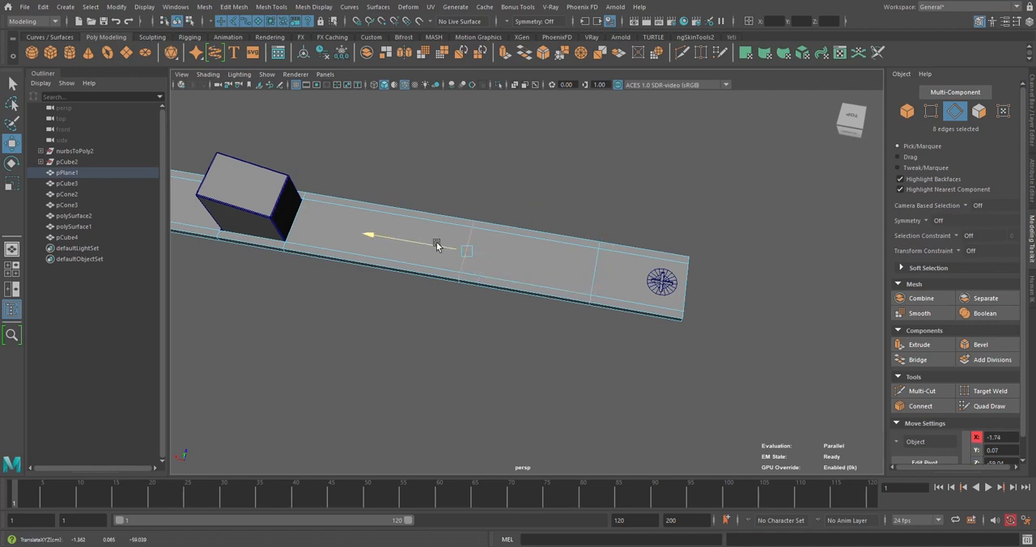
{"action": "left_click_drag", "start_coordinate": [451, 243], "coordinate": [572, 323], "text": "alt"}
{"action": "double_click", "coordinate": [563, 315]}
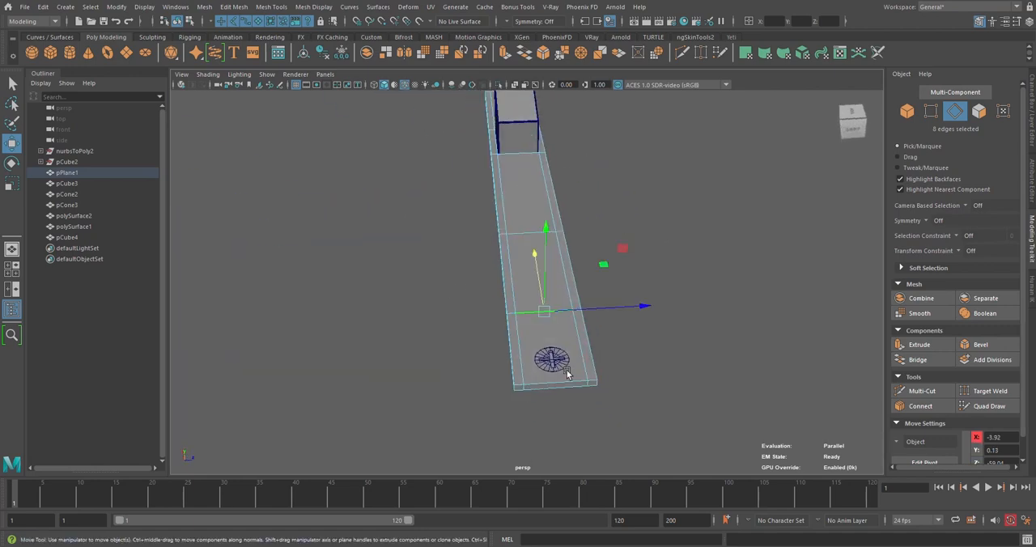
Connect the latch plate's crosswise edges with 2 lengthwise segments, spreading them toward the long sides with Pinch
{"action": "double_click", "coordinate": [569, 382]}
{"action": "right_click_drag", "start_coordinate": [638, 323], "coordinate": [634, 383], "text": "shift"}
{"action": "mouse_move", "coordinate": [621, 516]}
{"action": "right_mouse_down", "text": "shift"}
{"action": "mouse_move", "coordinate": [624, 482]}
{"action": "mouse_move", "coordinate": [623, 511]}
{"action": "right_mouse_up", "text": "shift"}
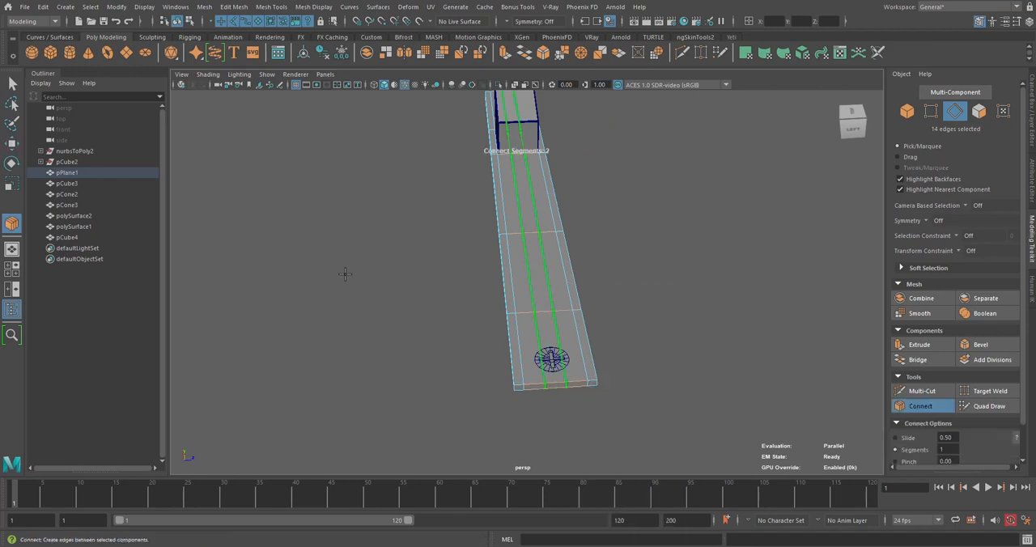
{"action": "left_click_drag", "start_coordinate": [345, 275], "coordinate": [325, 260], "text": "alt"}
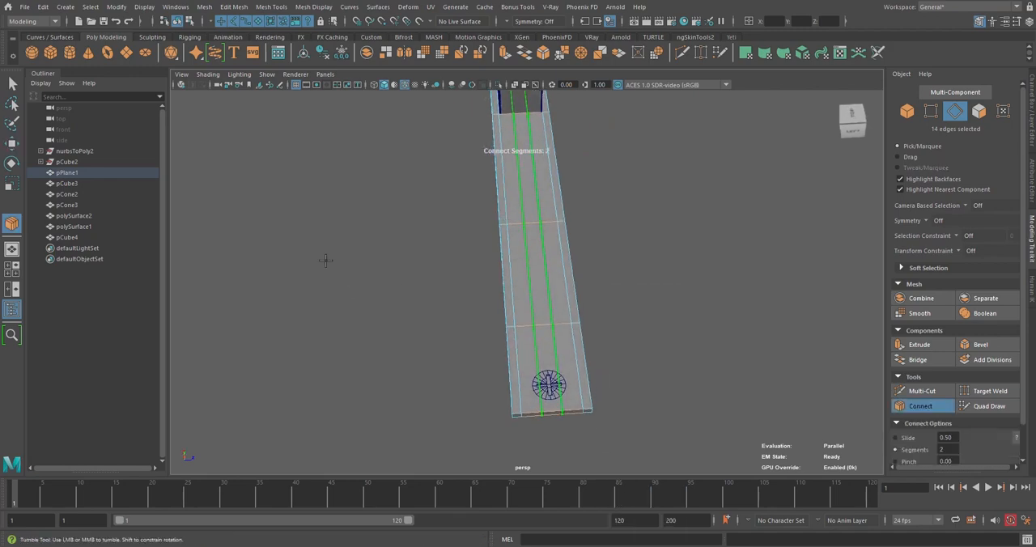
{"action": "double_click", "coordinate": [12, 224]}
{"action": "left_click", "coordinate": [191, 78]}
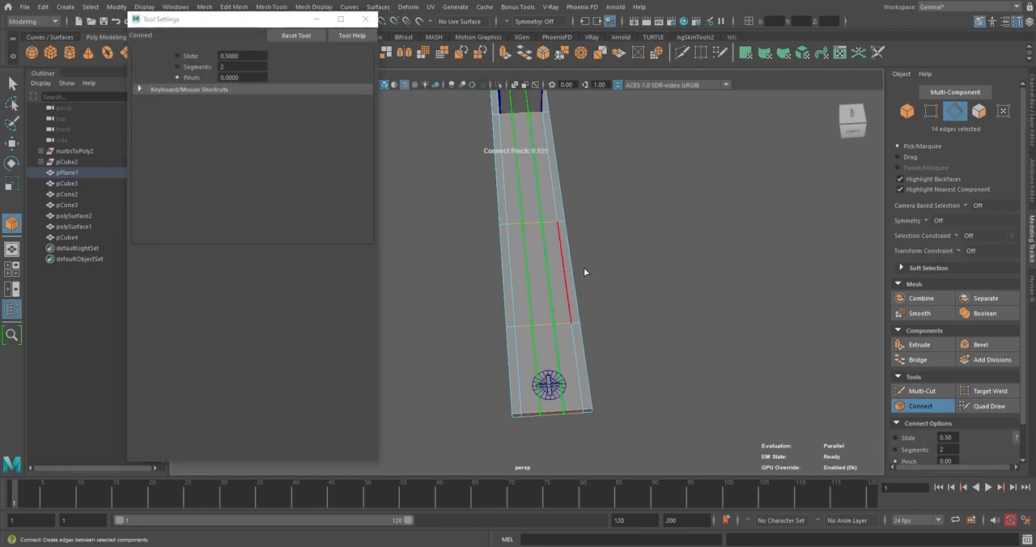
{"action": "key", "text": "w"}
{"action": "left_click", "coordinate": [626, 273]}
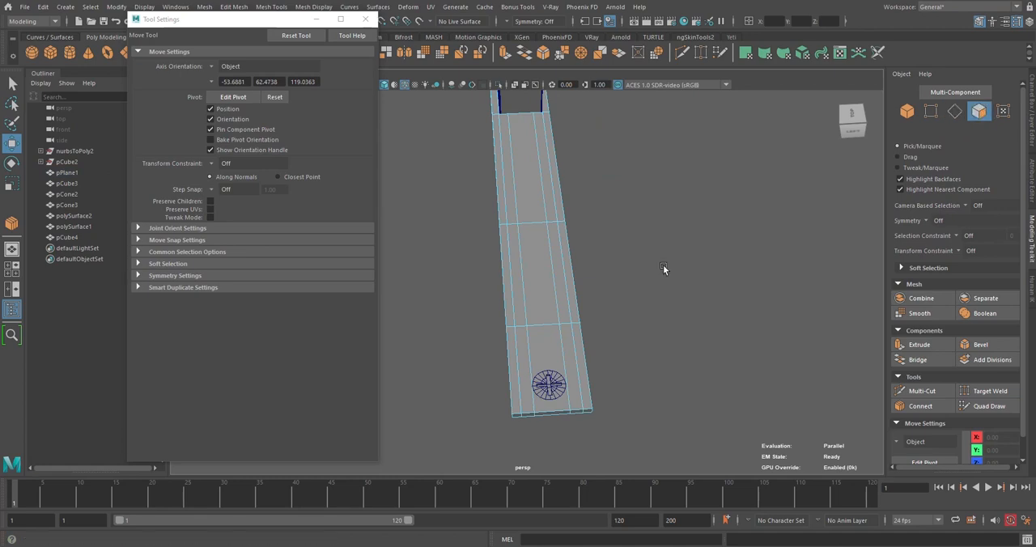
Extract the central top face between the two crosswise edge loops from the latch plate
{"action": "left_click", "coordinate": [534, 268]}
{"action": "left_click_drag", "start_coordinate": [534, 268], "coordinate": [574, 276], "text": "alt"}
{"action": "scroll", "coordinate": [559, 279], "scroll_direction": "up", "scroll_amount": 4}
{"action": "scroll", "coordinate": [560, 279], "scroll_direction": "down", "scroll_amount": 4}
{"action": "right_click_drag", "start_coordinate": [731, 256], "coordinate": [714, 444], "text": "shift"}
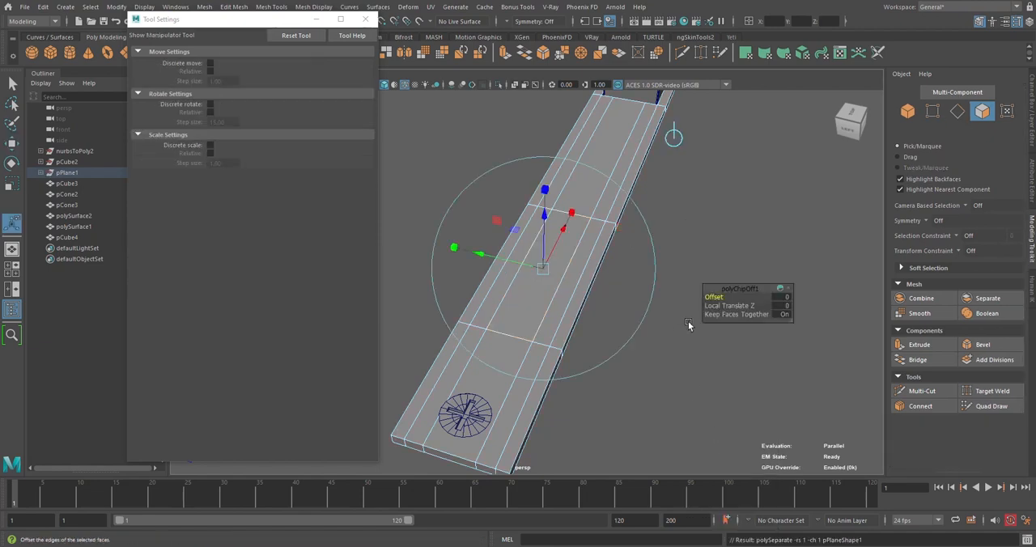
{"action": "left_click", "coordinate": [688, 321]}
Raise the extracted rectangular piece slightly above the latch plate and close the tool settings
{"action": "right_click_drag", "start_coordinate": [601, 230], "coordinate": [631, 212]}
{"action": "left_click", "coordinate": [603, 239]}
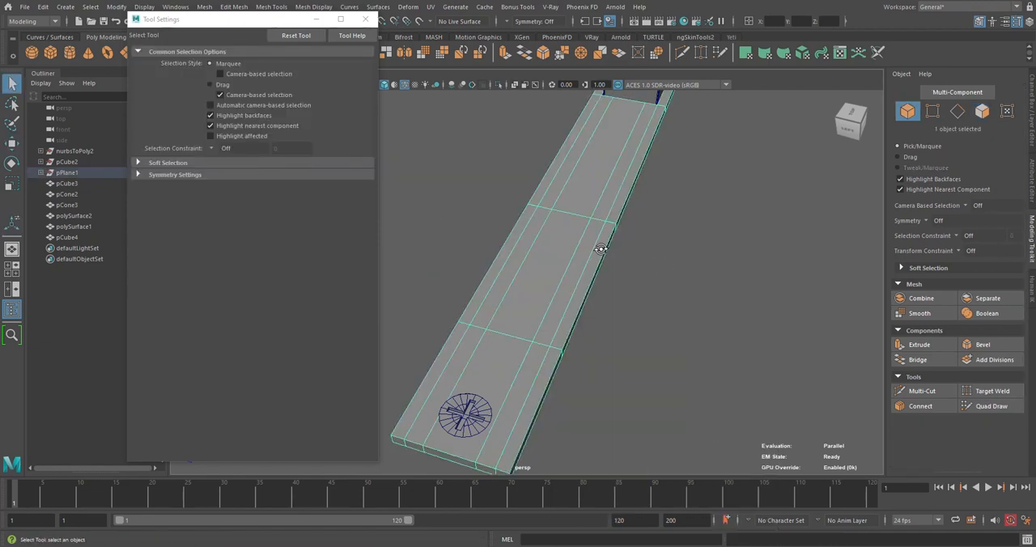
{"action": "left_click_drag", "start_coordinate": [602, 243], "coordinate": [655, 223], "text": "alt"}
{"action": "key", "text": "F11"}
{"action": "left_click", "coordinate": [544, 263]}
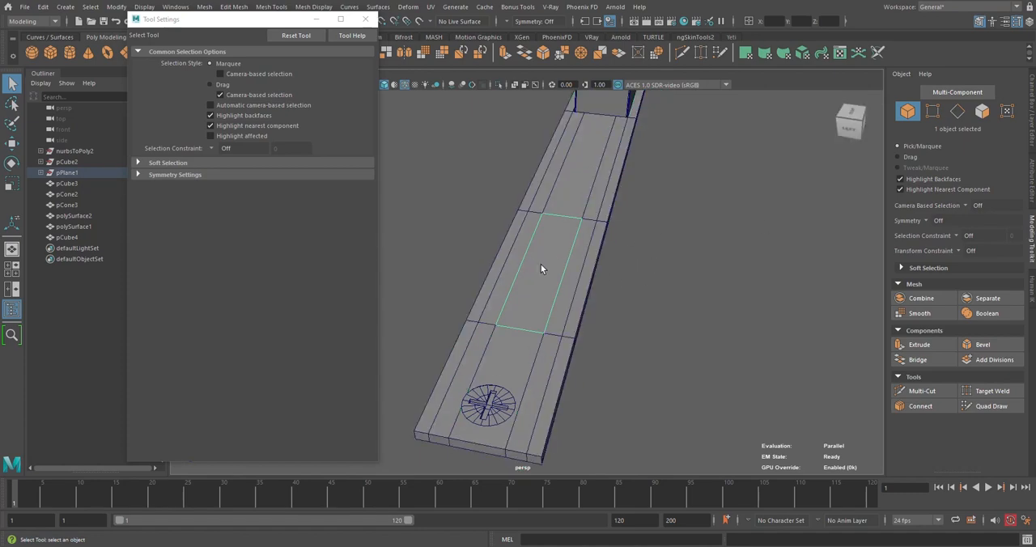
{"action": "key", "text": "w"}
{"action": "left_click_drag", "start_coordinate": [581, 132], "coordinate": [581, 127]}
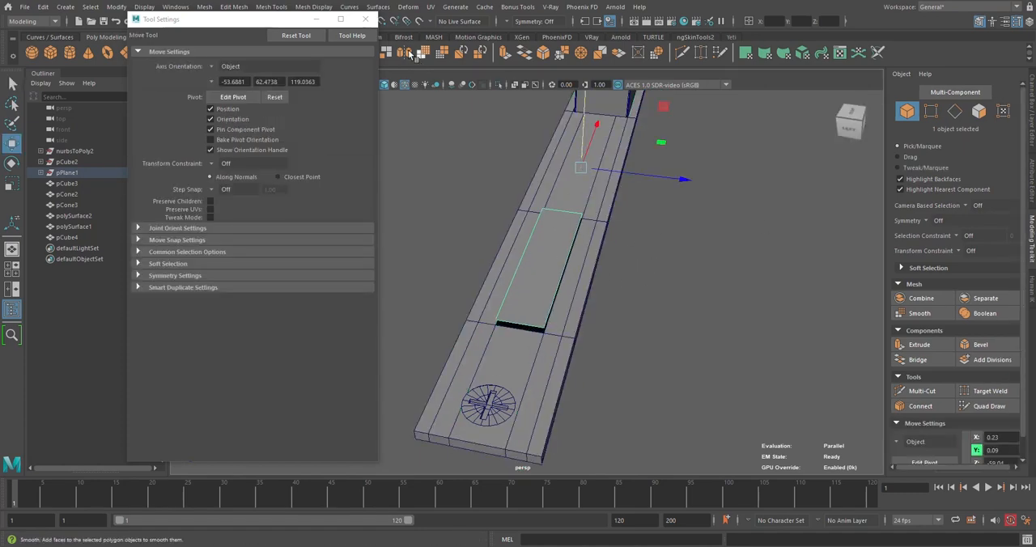
{"action": "left_click", "coordinate": [366, 19]}
Center the pivot of the raised rectangular piece, extrude its face downward through the latch plate, and return to object selection
{"action": "left_click", "coordinate": [314, 54]}
{"action": "left_click_drag", "start_coordinate": [696, 280], "coordinate": [614, 229], "text": "alt"}
{"action": "scroll", "coordinate": [614, 229], "scroll_direction": "up", "scroll_amount": 3}
{"action": "key", "text": "ctrl+e"}
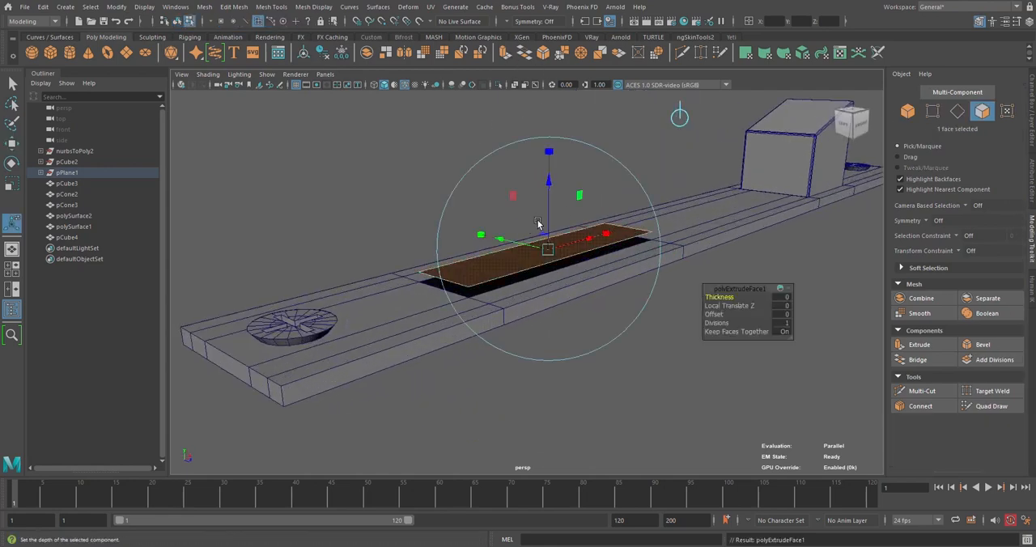
{"action": "left_click_drag", "start_coordinate": [548, 162], "coordinate": [548, 212]}
{"action": "key", "text": "w"}
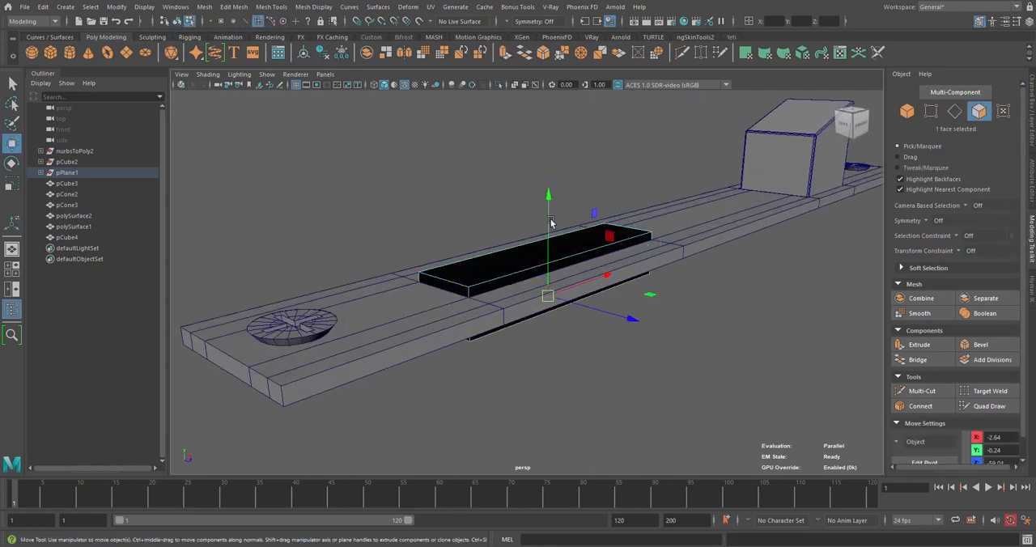
{"action": "right_click_drag", "start_coordinate": [541, 174], "coordinate": [589, 133]}
{"action": "left_click_drag", "start_coordinate": [548, 162], "coordinate": [553, 189]}
{"action": "left_click_drag", "start_coordinate": [483, 161], "coordinate": [549, 217], "text": "alt"}
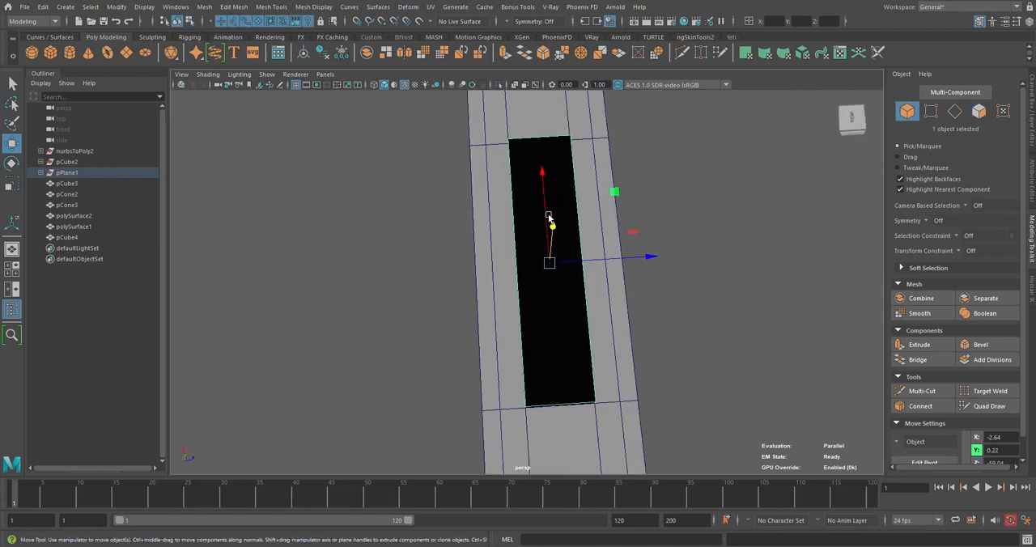
Scale the raised rectangular piece to about 0.99 in X and 0.97 in Z, and raise it slightly
{"action": "key", "text": "r"}
{"action": "left_click_drag", "start_coordinate": [600, 297], "coordinate": [591, 306], "text": "alt"}
{"action": "left_click_drag", "start_coordinate": [621, 205], "coordinate": [631, 250], "text": "ctrl"}
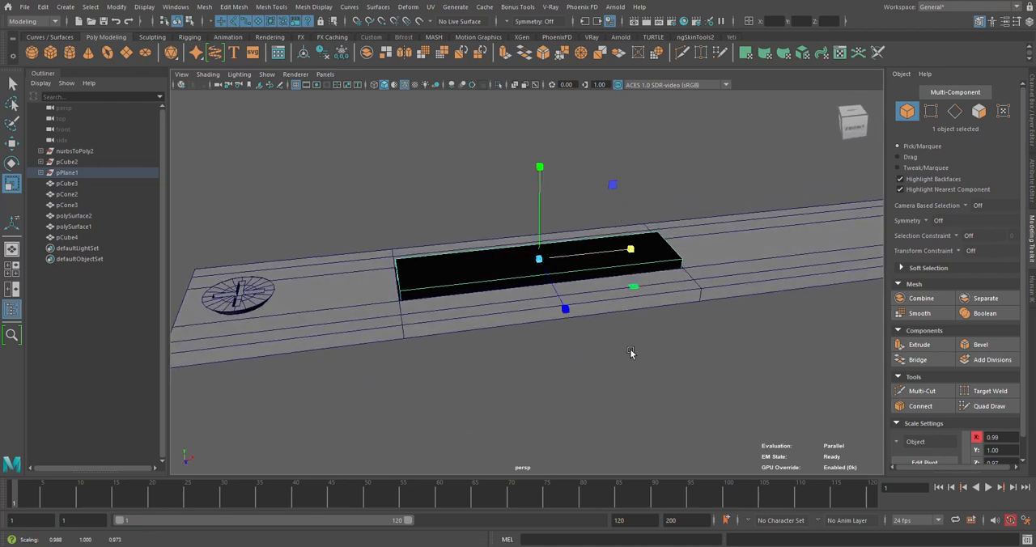
{"action": "left_click_drag", "start_coordinate": [631, 352], "coordinate": [563, 177], "text": "alt"}
{"action": "key", "text": "w"}
{"action": "left_click", "coordinate": [469, 164]}
{"action": "left_click", "coordinate": [573, 204]}
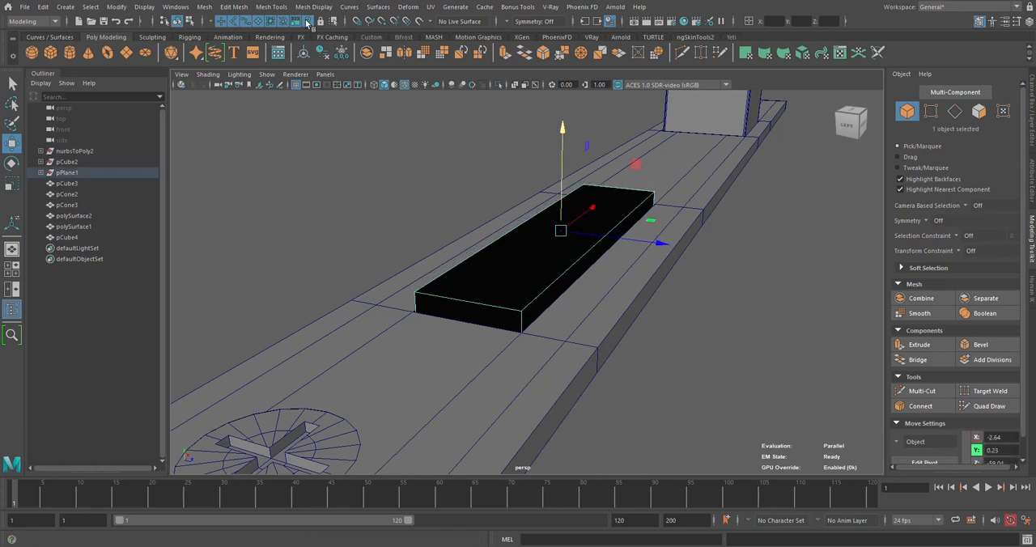
Reverse the normals of the black rectangular piece on the latch plate
{"action": "left_click", "coordinate": [313, 6]}
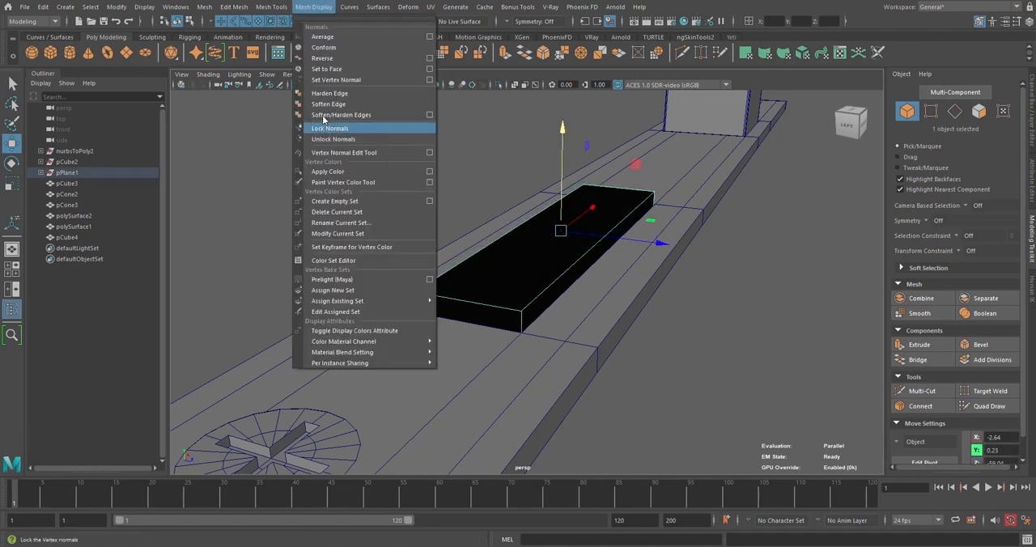
{"action": "left_click", "coordinate": [348, 56]}
{"action": "left_click", "coordinate": [629, 272]}
{"action": "left_click_drag", "start_coordinate": [631, 272], "coordinate": [590, 230], "text": "alt"}
{"action": "left_click", "coordinate": [651, 248]}
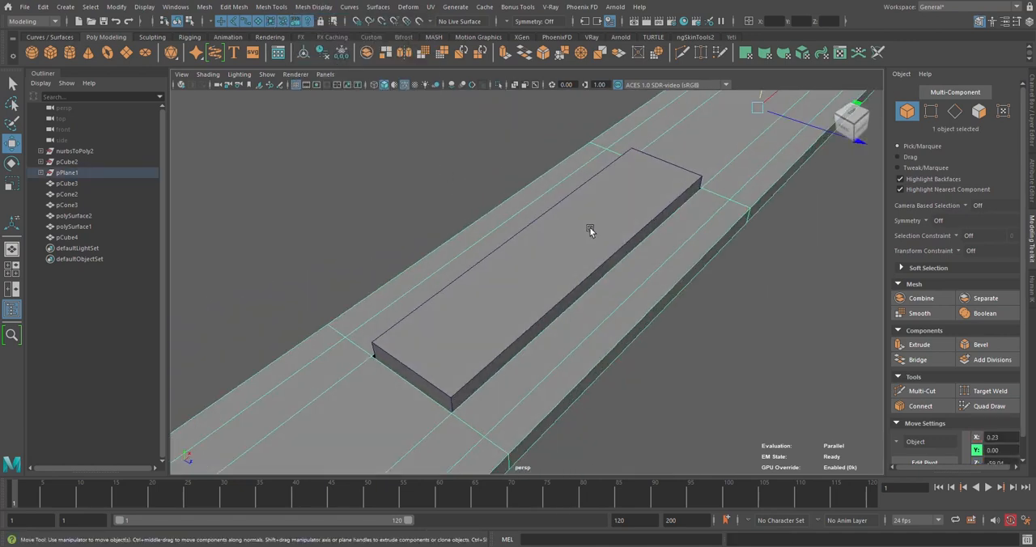
Hide the rectangular piece to expose the opening in the latch plate
{"action": "left_click", "coordinate": [590, 231]}
{"action": "key", "text": "f"}
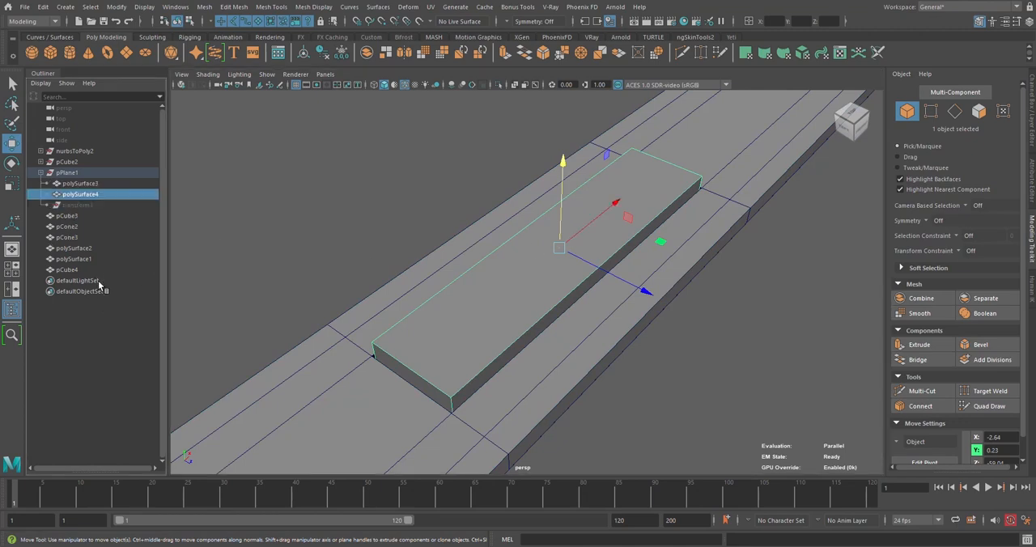
{"action": "key", "text": "ctrl+h"}
Select the four border edges of the latch plate's rectangular opening and extrude them downward to form inner walls
{"action": "left_click", "coordinate": [704, 213]}
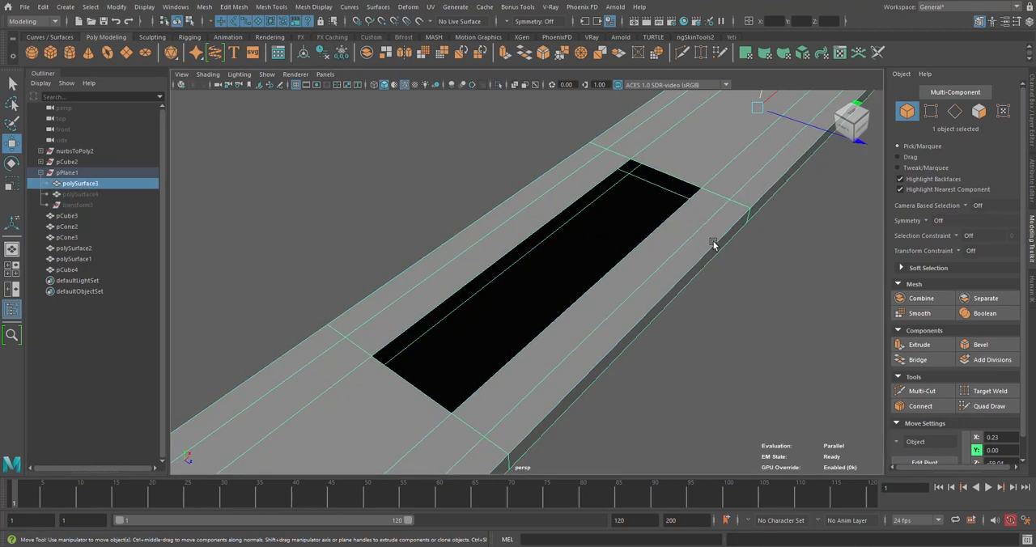
{"action": "left_click_drag", "start_coordinate": [713, 240], "coordinate": [642, 193], "text": "alt"}
{"action": "right_click_drag", "start_coordinate": [642, 193], "coordinate": [640, 164]}
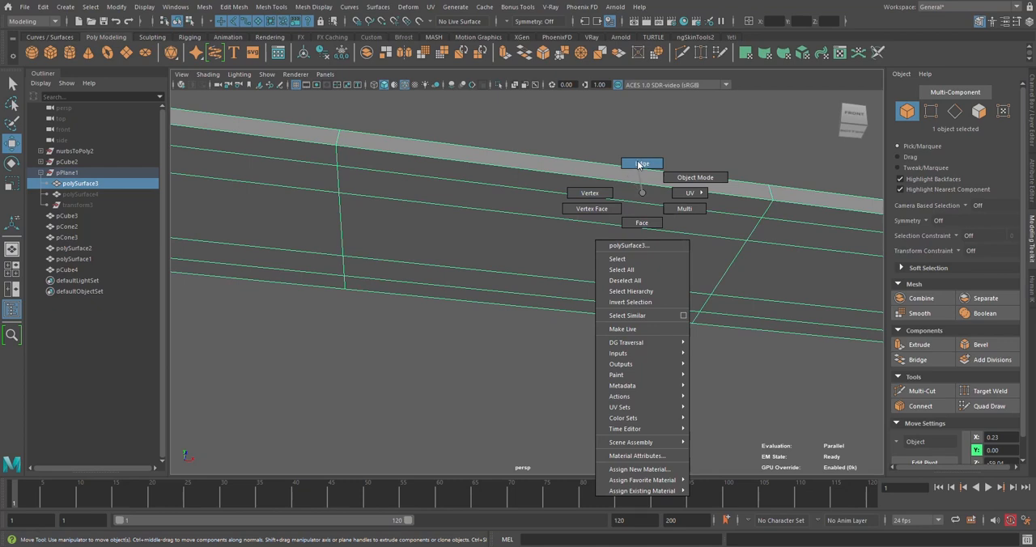
{"action": "right_click_drag", "start_coordinate": [642, 199], "coordinate": [642, 220]}
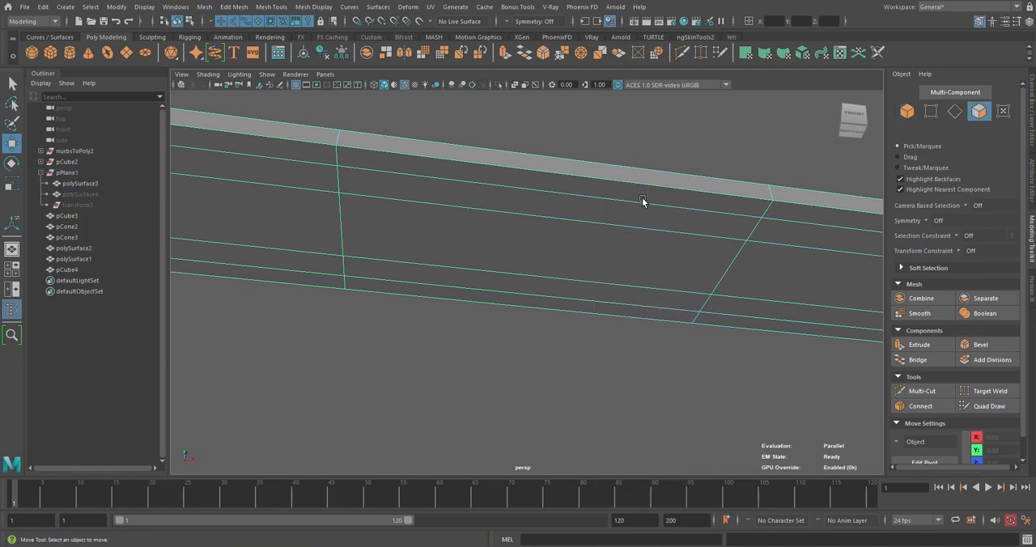
{"action": "mouse_move", "coordinate": [643, 202]}
{"action": "left_mouse_down", "text": "alt"}
{"action": "mouse_move", "coordinate": [671, 276]}
{"action": "mouse_move", "coordinate": [644, 197]}
{"action": "left_mouse_up", "text": "alt"}
{"action": "right_click_drag", "start_coordinate": [634, 192], "coordinate": [629, 164]}
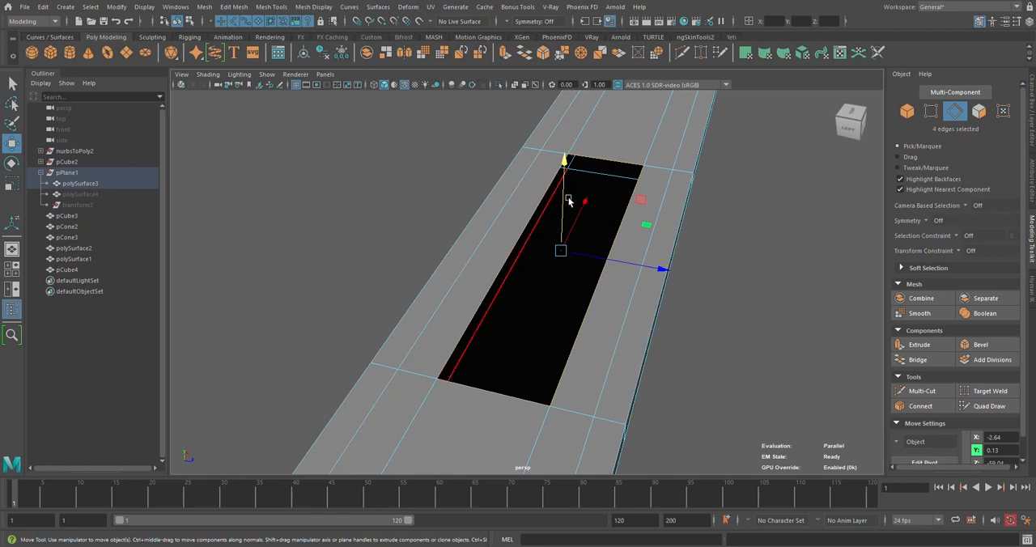
{"action": "left_click_drag", "start_coordinate": [564, 194], "coordinate": [630, 219], "text": "shift"}
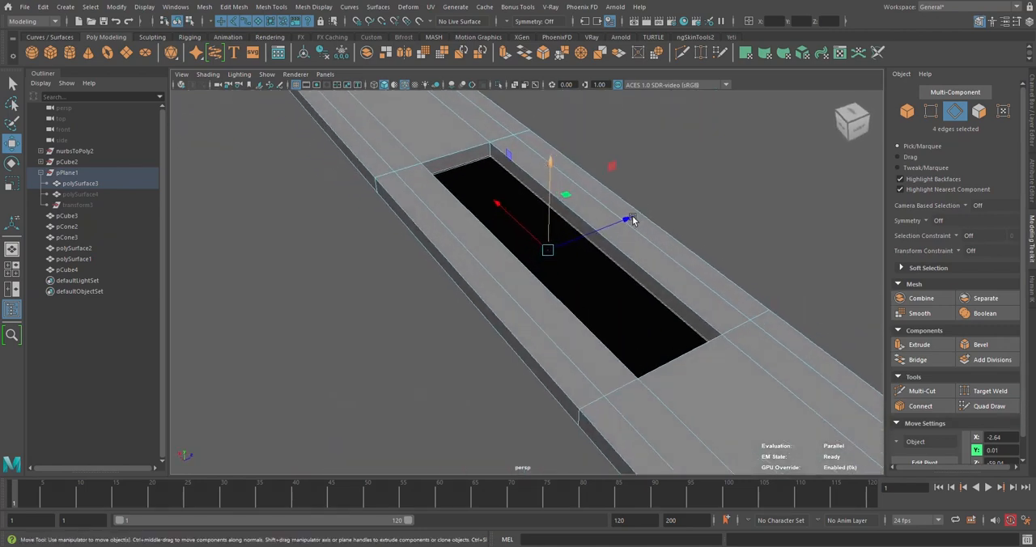
Fill the bottom of the latch plate's recess with Fill Hole and return to object selection
{"action": "left_click", "coordinate": [214, 9]}
{"action": "left_click", "coordinate": [225, 88]}
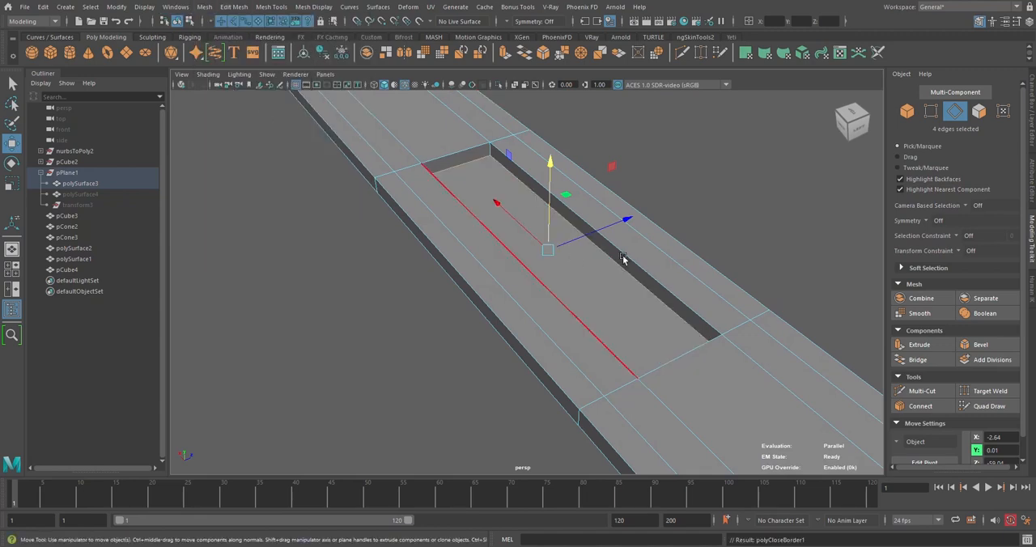
{"action": "left_click_drag", "start_coordinate": [793, 186], "coordinate": [759, 201], "text": "alt"}
{"action": "left_click", "coordinate": [759, 201]}
Unhide the rectangular piece, polySurface4, so it sits in the latch plate's recess
{"action": "left_click", "coordinate": [94, 196]}
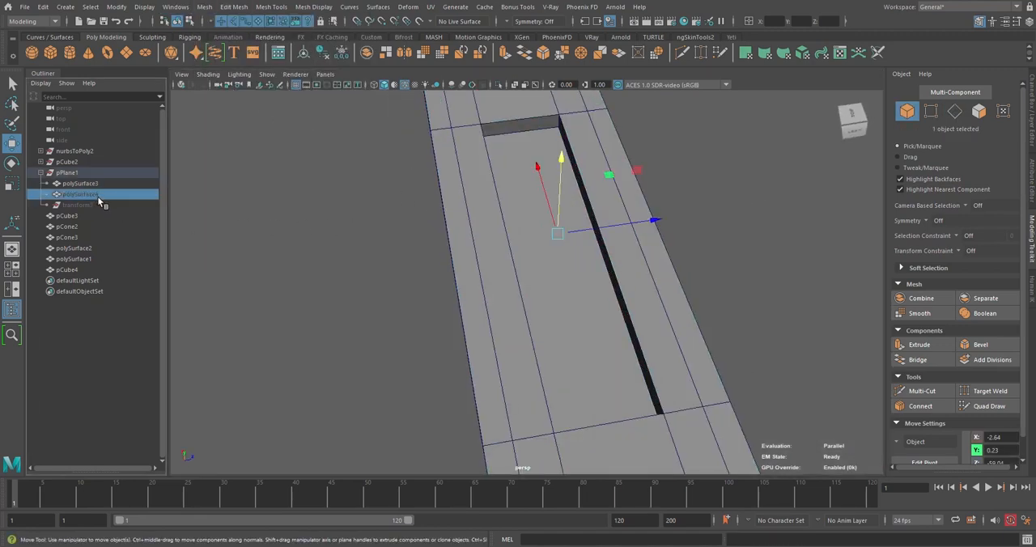
{"action": "key", "text": "h"}
{"action": "left_click", "coordinate": [757, 227]}
{"action": "left_click_drag", "start_coordinate": [757, 227], "coordinate": [689, 264], "text": "alt"}
{"action": "left_click", "coordinate": [620, 239]}
{"action": "scroll", "coordinate": [519, 268], "scroll_direction": "down", "scroll_amount": 4}
{"action": "scroll", "coordinate": [522, 291], "scroll_direction": "up", "scroll_amount": 2}
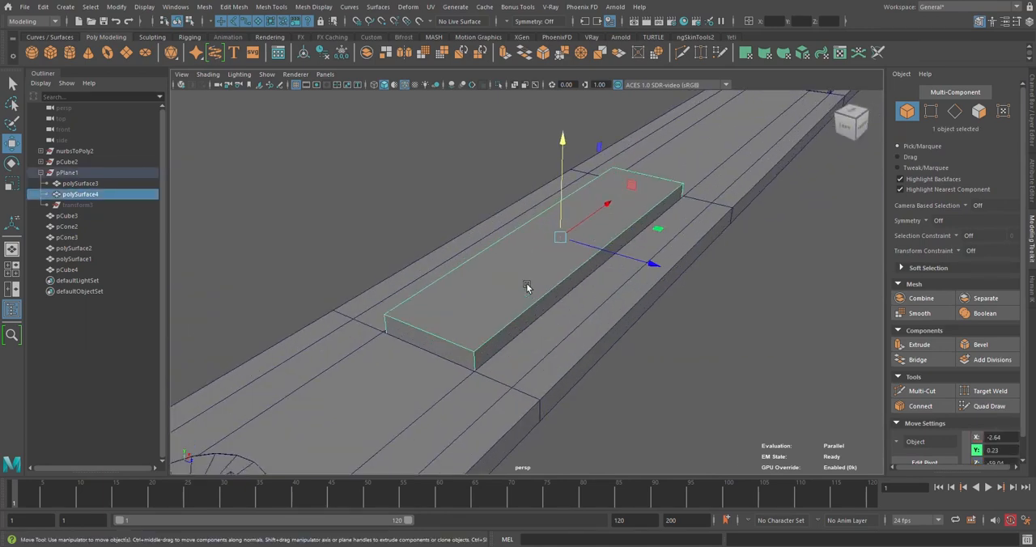
{"action": "scroll", "coordinate": [564, 269], "scroll_direction": "down", "scroll_amount": 5}
{"action": "scroll", "coordinate": [567, 266], "scroll_direction": "up", "scroll_amount": 4}
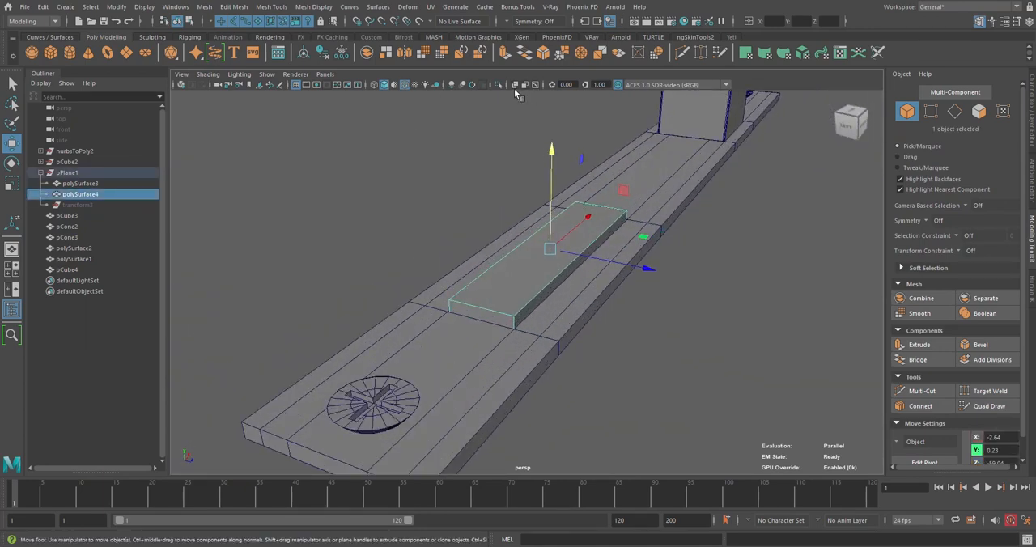
Try a bevel on the rectangular piece with fraction 0.1 and 2 segments
{"action": "left_click", "coordinate": [544, 53]}
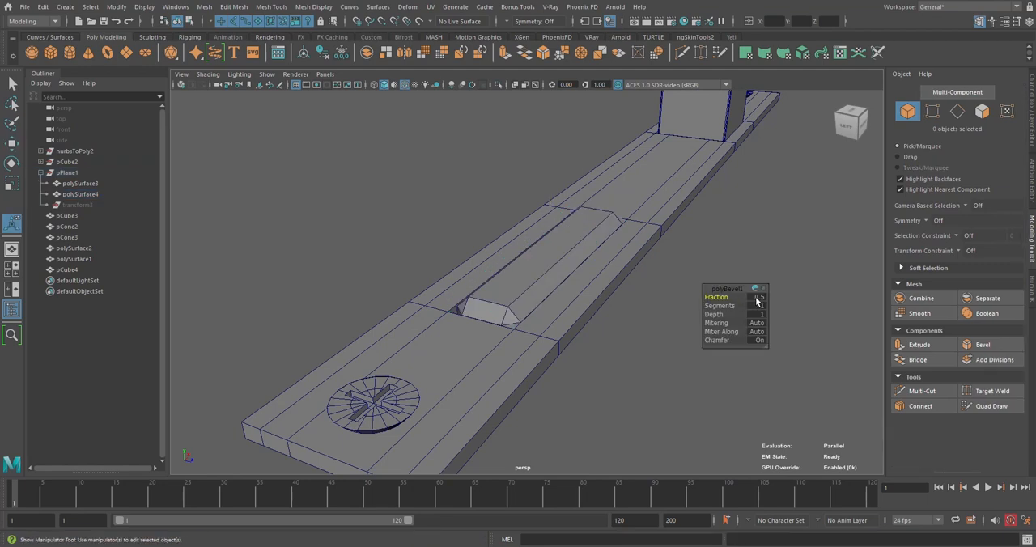
{"action": "left_click_drag", "start_coordinate": [758, 300], "coordinate": [716, 307]}
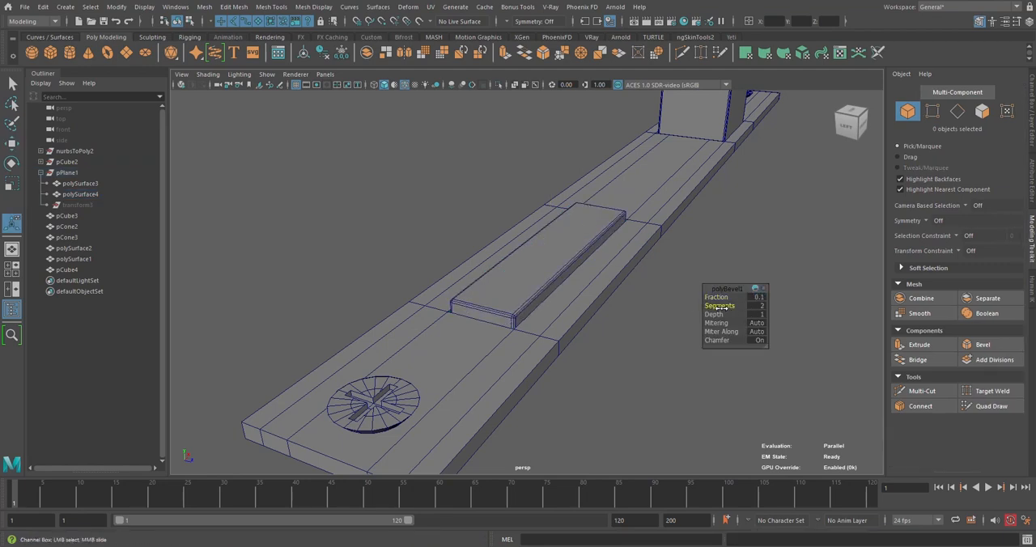
{"action": "right_click_drag", "start_coordinate": [611, 222], "coordinate": [674, 213]}
{"action": "left_click_drag", "start_coordinate": [700, 231], "coordinate": [432, 262], "text": "alt"}
{"action": "left_click", "coordinate": [508, 277]}
{"action": "left_click", "coordinate": [721, 229]}
{"action": "left_click_drag", "start_coordinate": [721, 229], "coordinate": [538, 298], "text": "alt"}
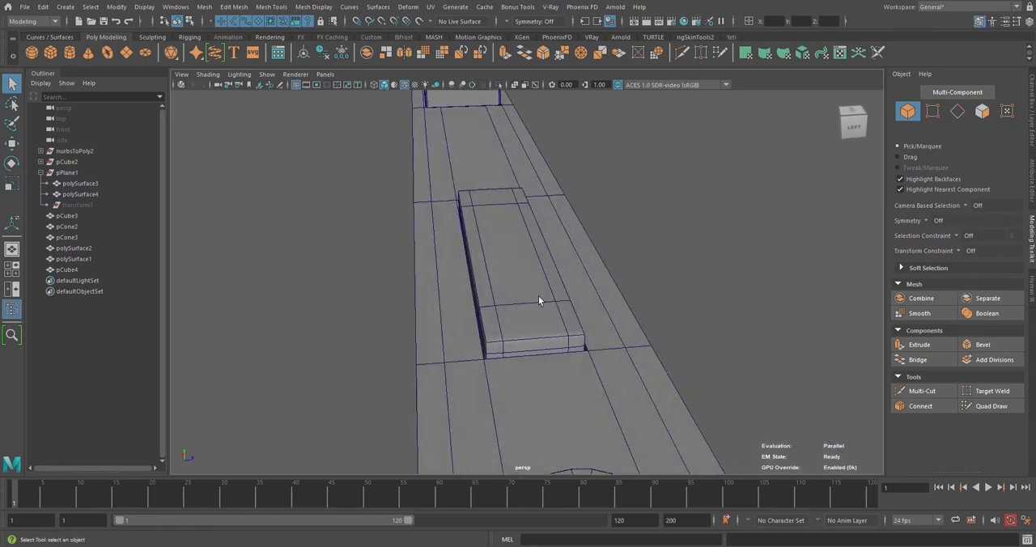
Undo the bevel on the rectangular piece
{"action": "left_click", "coordinate": [539, 299]}
{"action": "key", "text": "ctrl+z"}
{"action": "key", "text": "ctrl+z"}
{"action": "key", "text": "ctrl+z"}
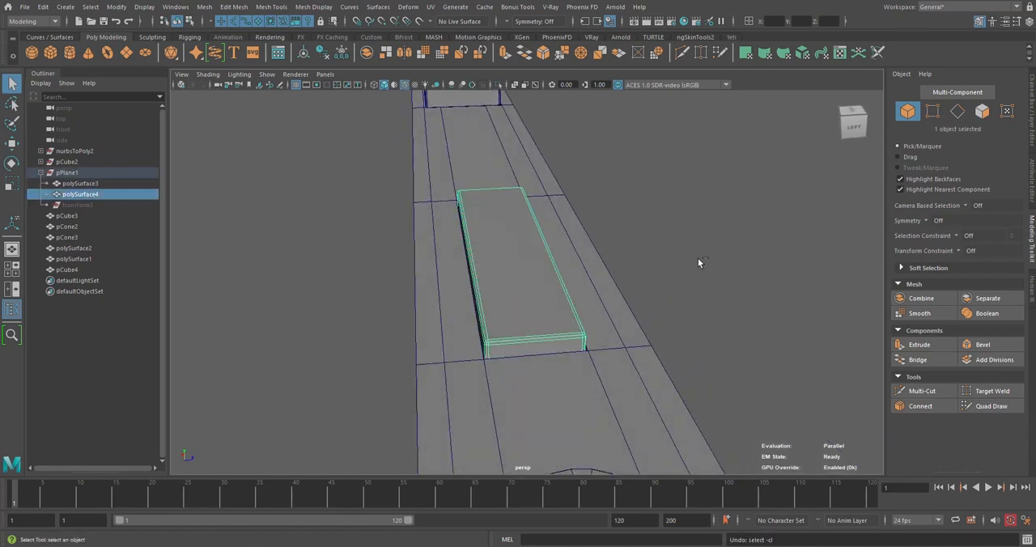
{"action": "key", "text": "ctrl+z"}
{"action": "key", "text": "ctrl+z"}
{"action": "key", "text": "ctrl+z"}
{"action": "key", "text": "ctrl+z"}
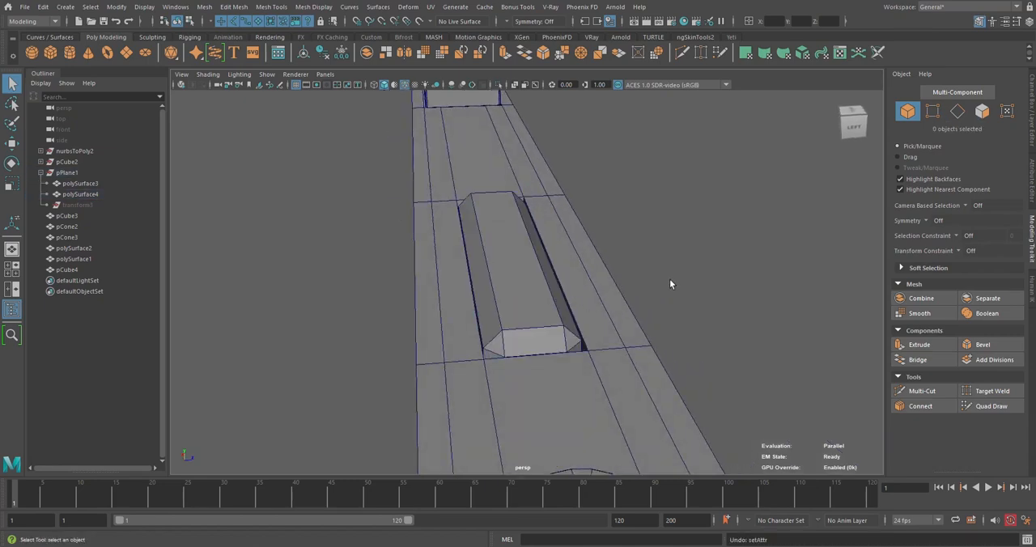
Bevel the rectangular piece with a fraction of 0.05
{"action": "left_click", "coordinate": [526, 227]}
{"action": "right_click", "coordinate": [527, 228]}
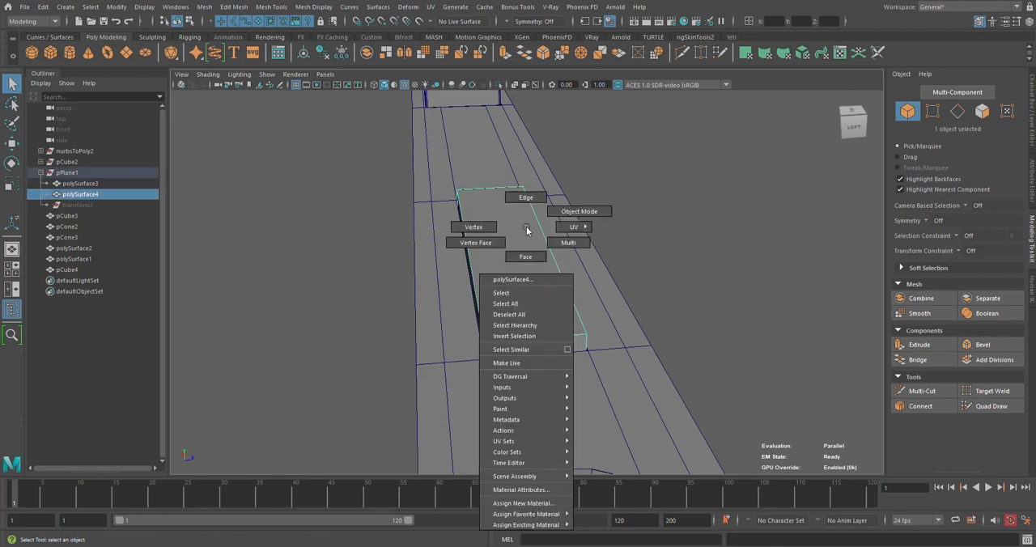
{"action": "left_click", "coordinate": [543, 53]}
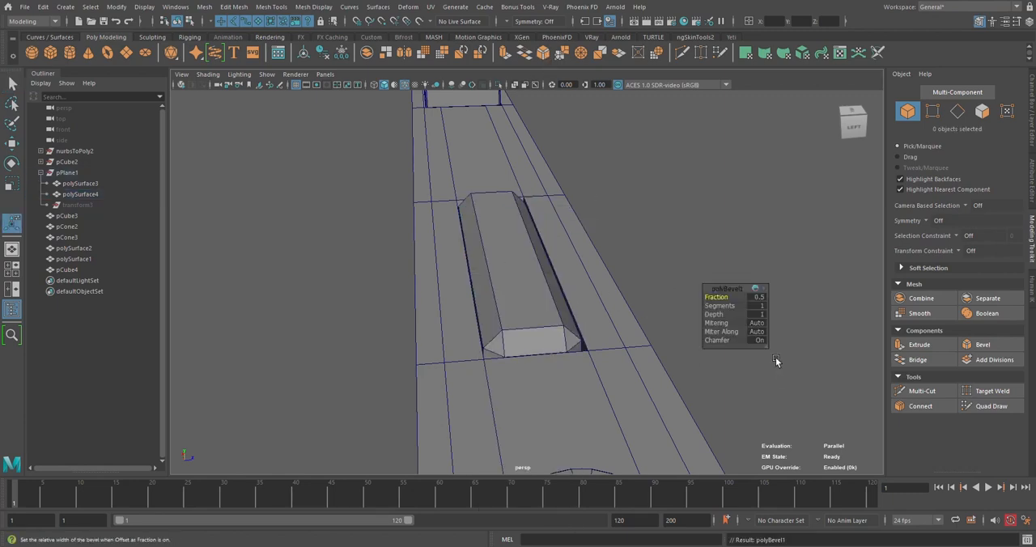
{"action": "left_click", "coordinate": [759, 298]}
{"action": "type", "text": ".0"}
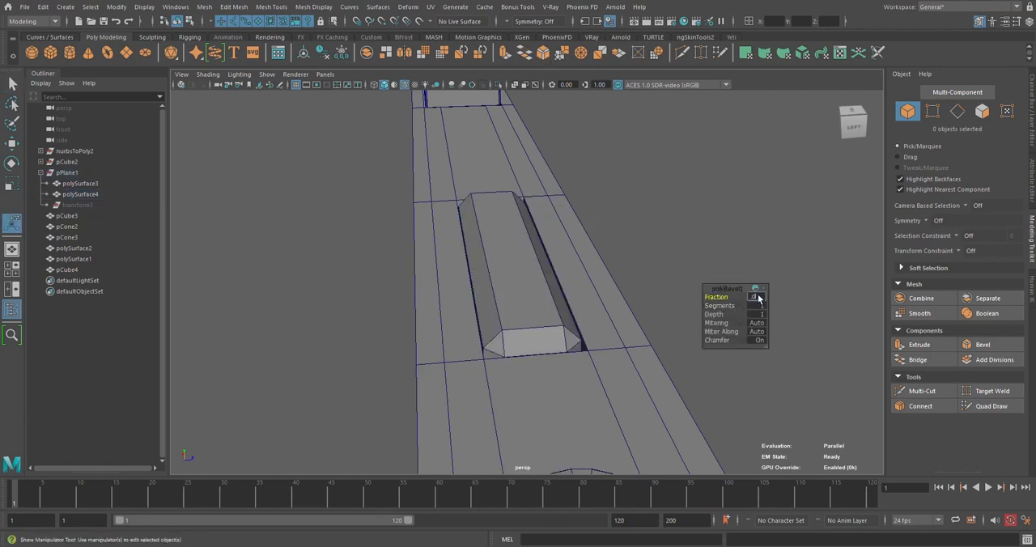
{"action": "type", "text": "8"}
{"action": "key", "text": "Return"}
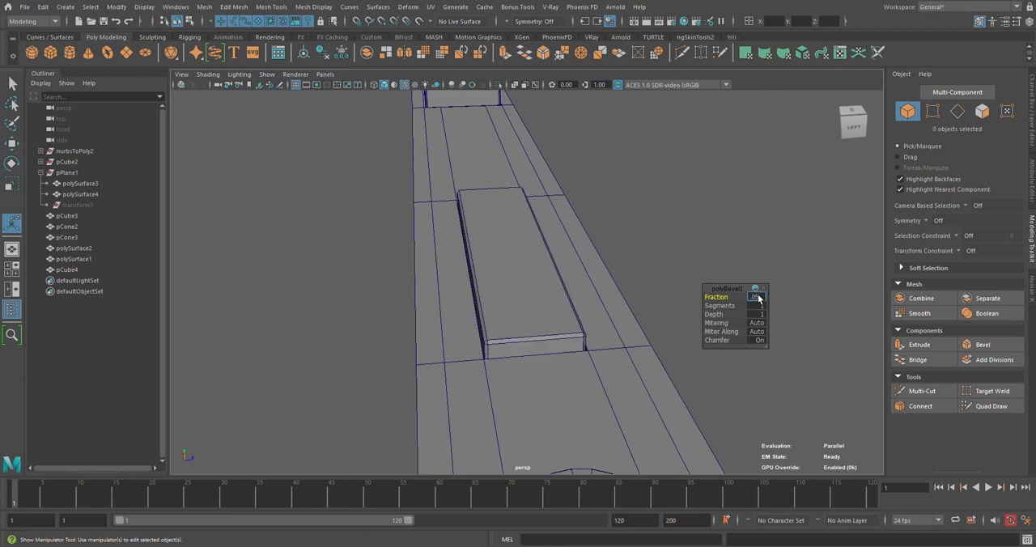
Set the rectangular piece's bevel to 3 segments and close the bevel settings
{"action": "left_click", "coordinate": [711, 308]}
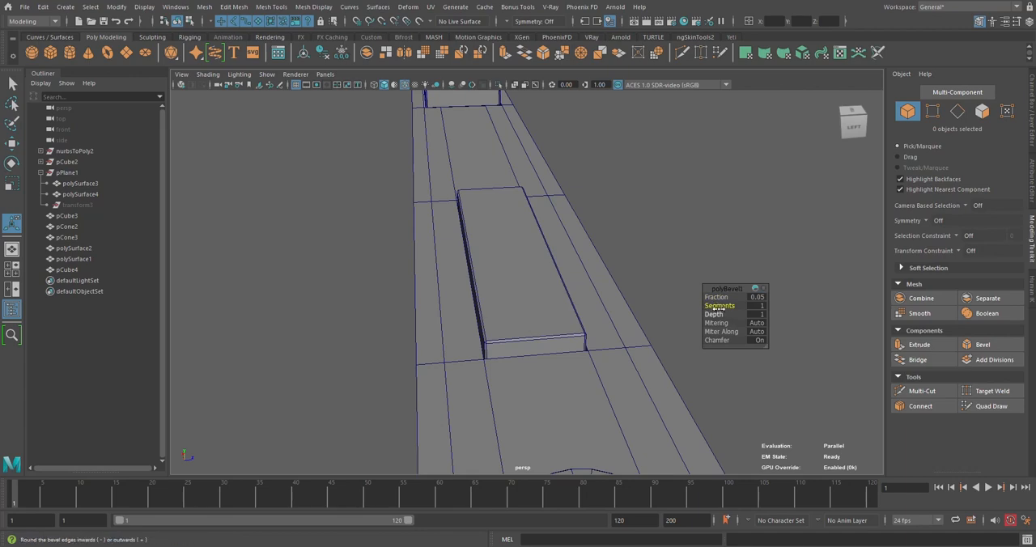
{"action": "middle_click_drag", "start_coordinate": [719, 308], "coordinate": [723, 307]}
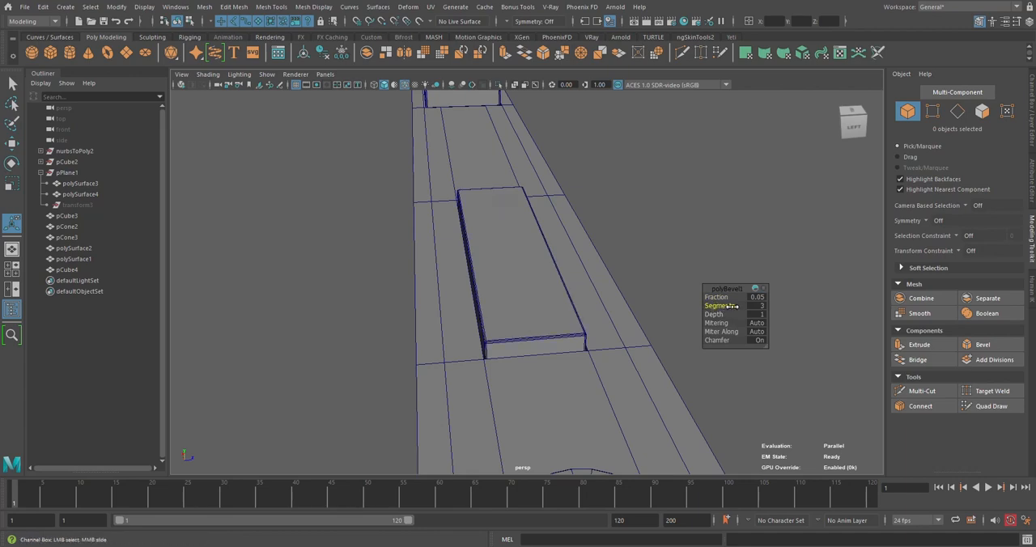
{"action": "mouse_move", "coordinate": [649, 259]}
{"action": "left_mouse_down", "text": "alt"}
{"action": "mouse_move", "coordinate": [514, 264]}
{"action": "mouse_move", "coordinate": [636, 268]}
{"action": "left_mouse_up", "text": "alt"}
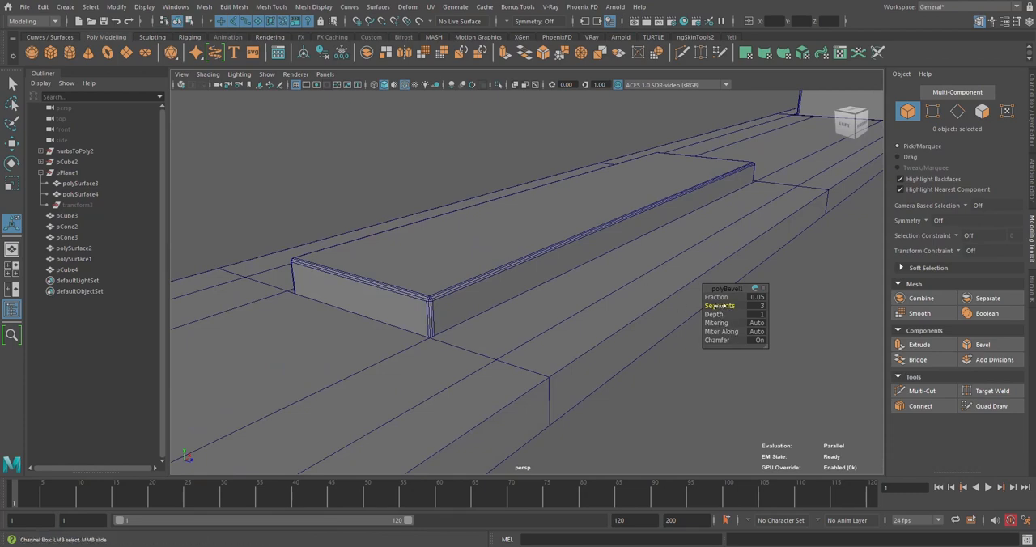
{"action": "middle_click_drag", "start_coordinate": [720, 306], "coordinate": [722, 304]}
{"action": "right_click_drag", "start_coordinate": [507, 163], "coordinate": [506, 164]}
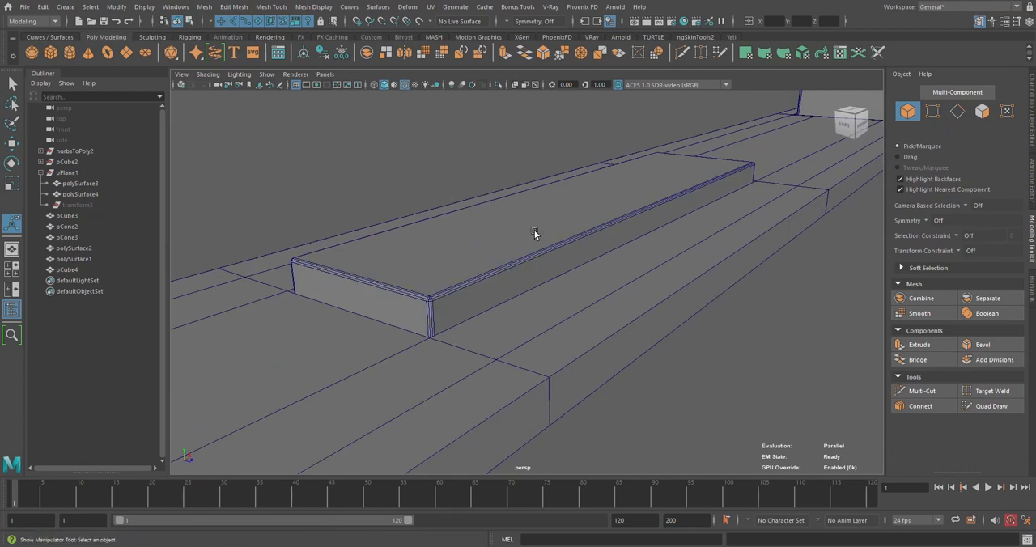
{"action": "left_click_drag", "start_coordinate": [535, 229], "coordinate": [554, 239]}
{"action": "scroll", "coordinate": [555, 241], "scroll_direction": "down", "scroll_amount": 5}
{"action": "key", "text": "w"}
{"action": "left_click", "coordinate": [621, 332]}
{"action": "left_click_drag", "start_coordinate": [621, 333], "coordinate": [607, 334], "text": "alt"}
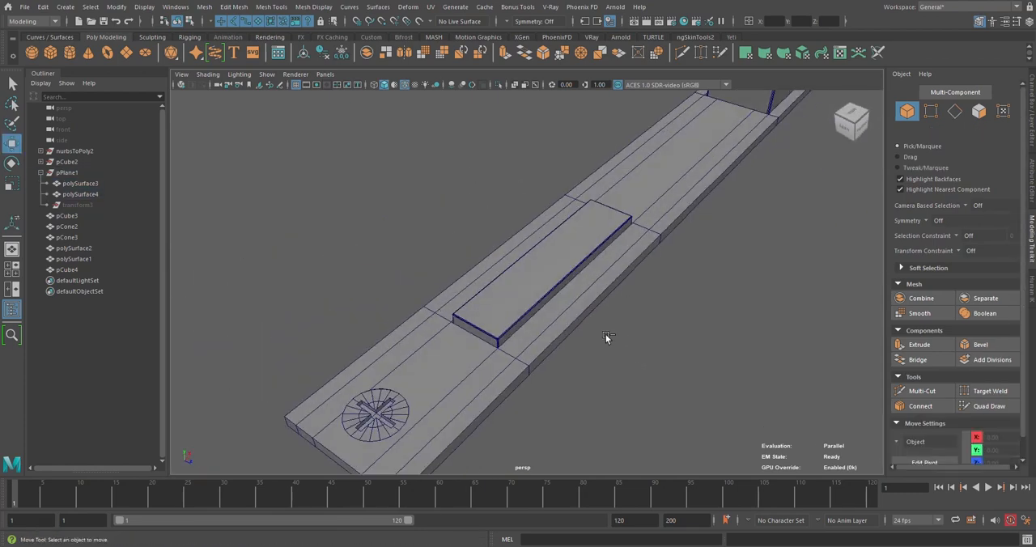
Examine the beveled piece and the whole latch plate assembly from several angles
{"action": "left_click", "coordinate": [565, 255]}
{"action": "left_click", "coordinate": [700, 154]}
{"action": "left_click_drag", "start_coordinate": [700, 154], "coordinate": [526, 327], "text": "alt"}
{"action": "scroll", "coordinate": [525, 327], "scroll_direction": "up", "scroll_amount": 3}
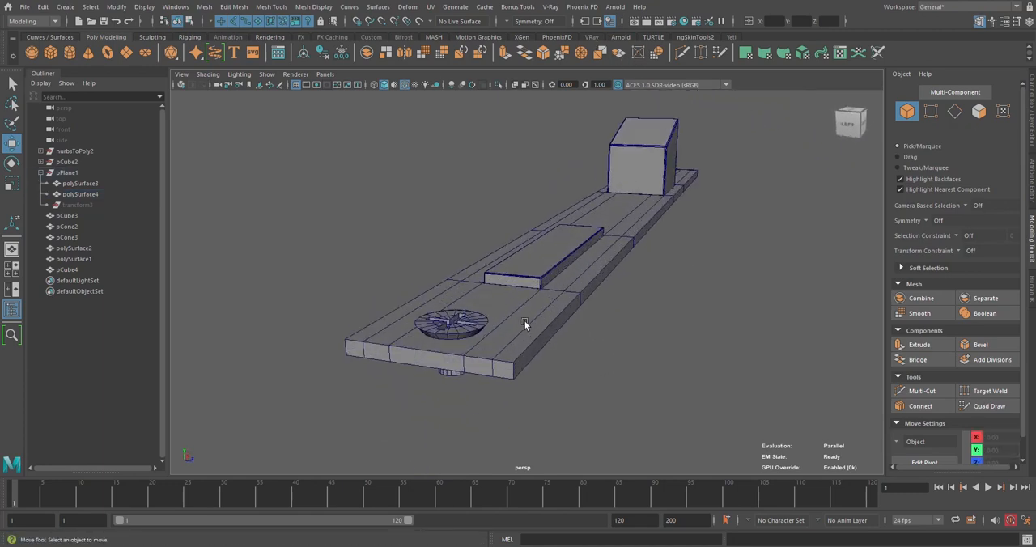
{"action": "middle_click_drag", "start_coordinate": [524, 326], "coordinate": [558, 354], "text": "alt"}
{"action": "left_click", "coordinate": [507, 364]}
{"action": "left_click", "coordinate": [682, 293]}
{"action": "left_click_drag", "start_coordinate": [682, 291], "coordinate": [555, 277], "text": "alt"}
{"action": "left_click", "coordinate": [555, 277]}
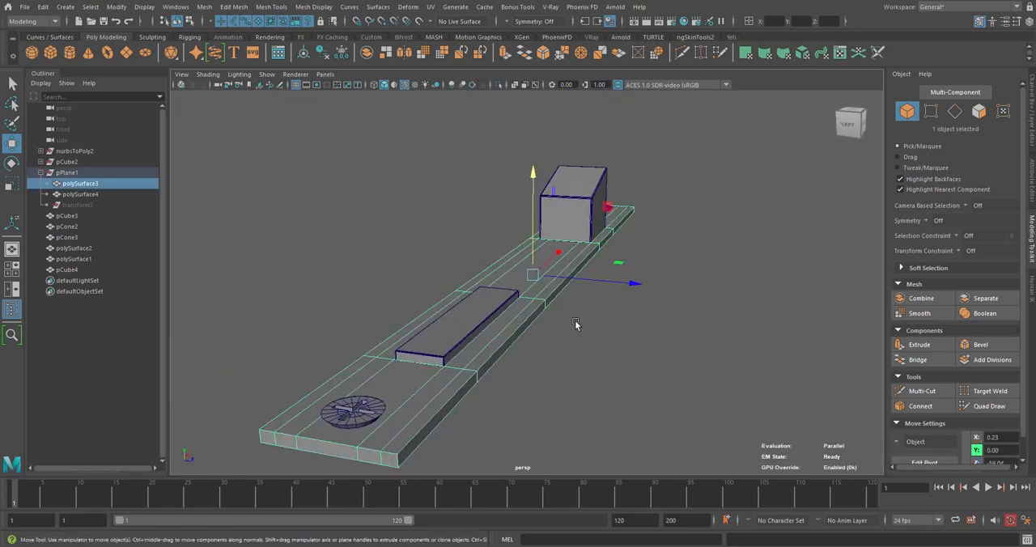
{"action": "mouse_move", "coordinate": [546, 326]}
{"action": "left_mouse_down", "text": "alt"}
{"action": "mouse_move", "coordinate": [598, 333]}
{"action": "mouse_move", "coordinate": [534, 316]}
{"action": "left_mouse_up", "text": "alt"}
Parent the rectangular piece, both screws and the latch bolt to the latch plate
{"action": "left_click", "coordinate": [468, 310]}
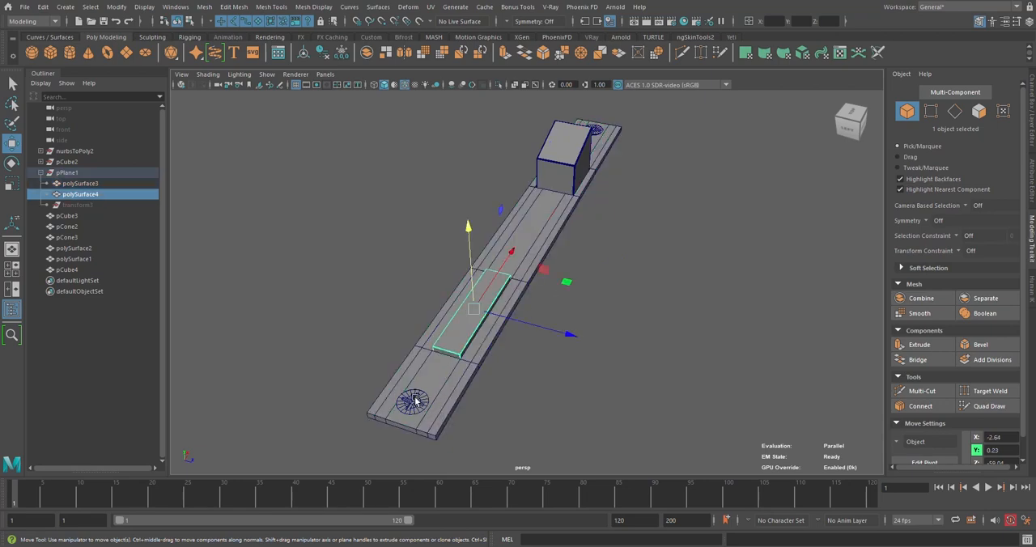
{"action": "left_click", "coordinate": [413, 401], "text": "shift"}
{"action": "left_click", "coordinate": [565, 152], "text": "shift"}
{"action": "left_click", "coordinate": [599, 132], "text": "shift"}
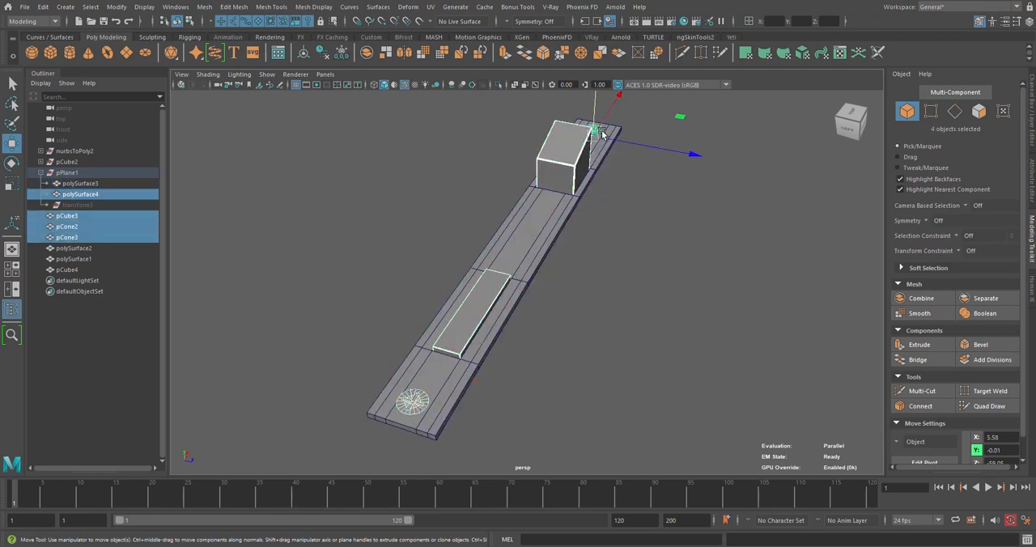
{"action": "left_click", "coordinate": [560, 215], "text": "shift"}
{"action": "key", "text": "p"}
{"action": "left_click", "coordinate": [591, 239]}
Raise the latch plate assembly beside the door to about Y 90.6
{"action": "left_click", "coordinate": [543, 239]}
{"action": "scroll", "coordinate": [553, 283], "scroll_direction": "down", "scroll_amount": 6}
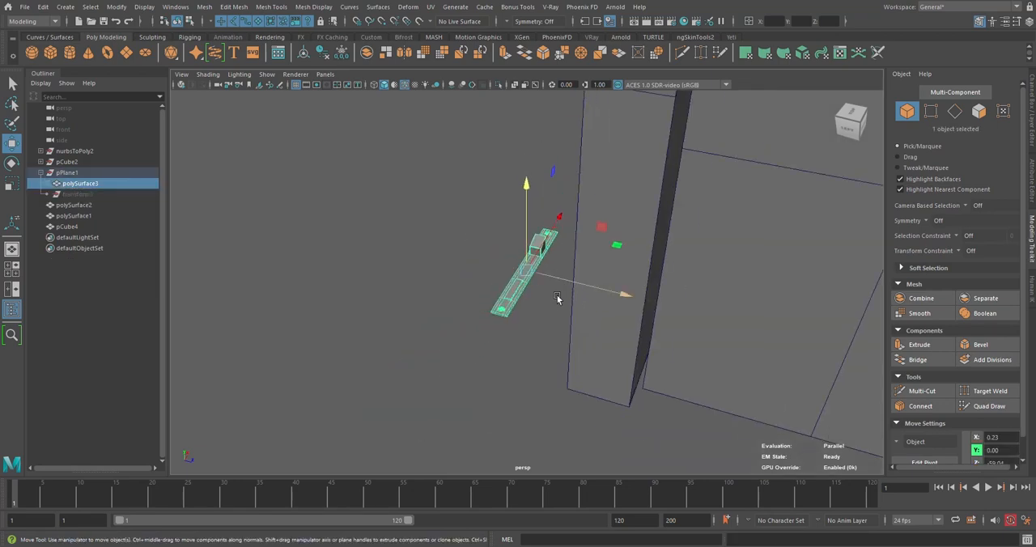
{"action": "left_click_drag", "start_coordinate": [557, 297], "coordinate": [500, 261], "text": "alt"}
{"action": "left_click_drag", "start_coordinate": [527, 220], "coordinate": [557, 124]}
Rotate the latch plate assembly -90 degrees in X and 90 degrees in Z so it stands upright facing outward from the door's edge
{"action": "key", "text": "e"}
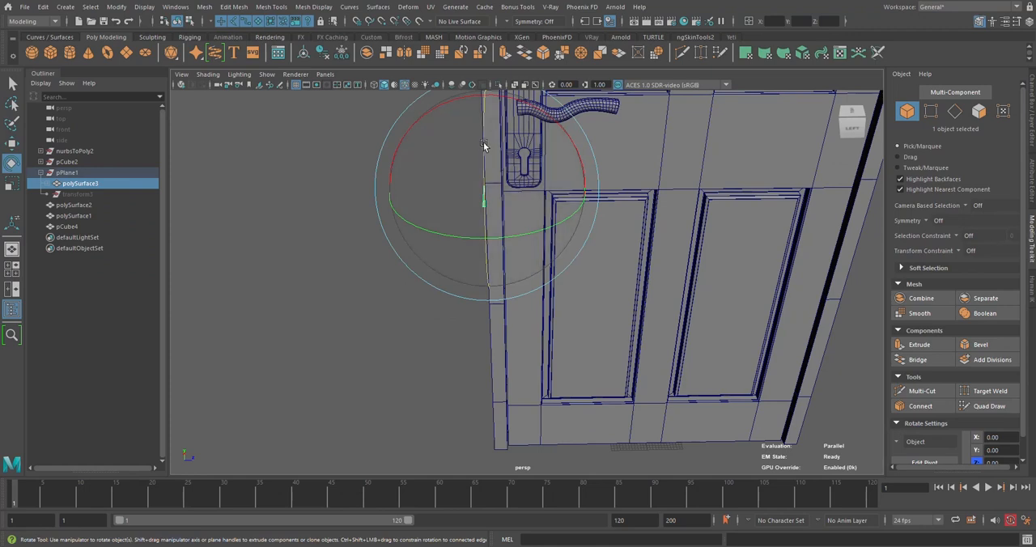
{"action": "left_click_drag", "start_coordinate": [481, 141], "coordinate": [571, 192]}
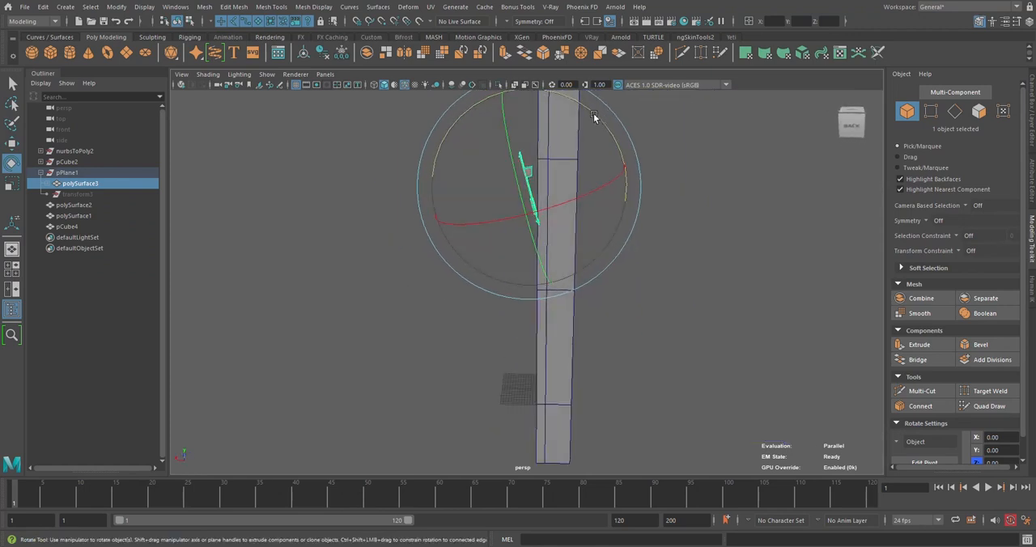
{"action": "left_click_drag", "start_coordinate": [593, 118], "coordinate": [597, 116]}
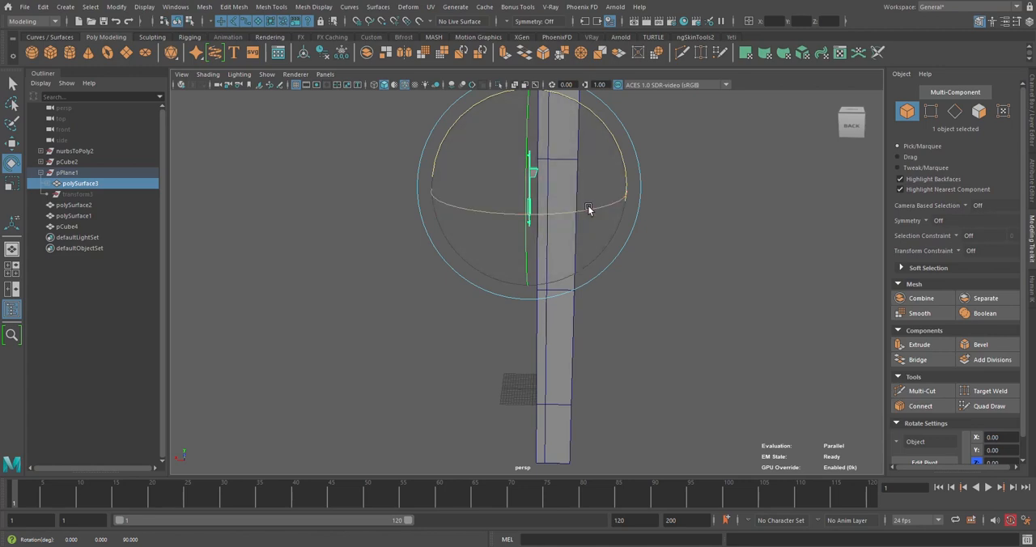
{"action": "left_click_drag", "start_coordinate": [589, 209], "coordinate": [555, 267]}
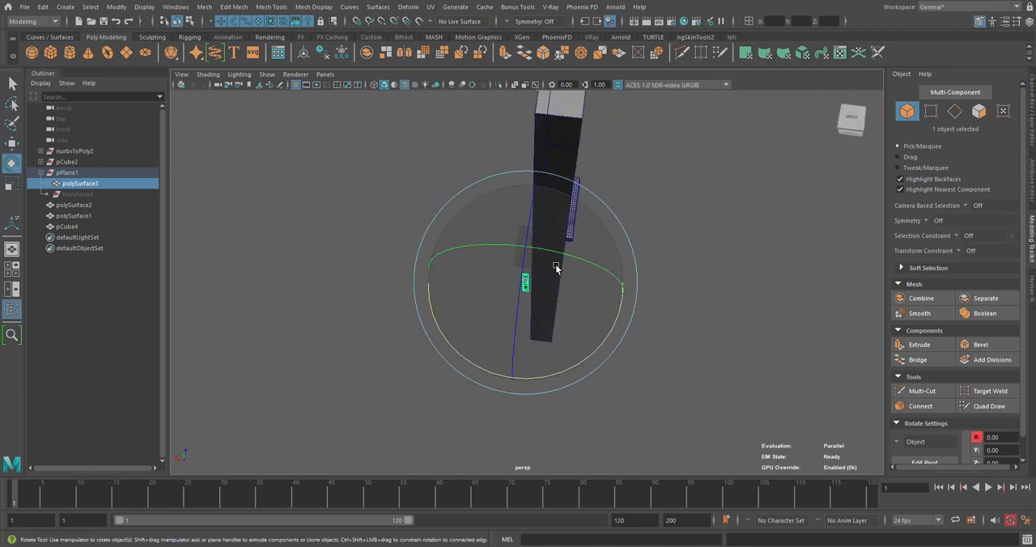
{"action": "key", "text": "w"}
{"action": "left_click", "coordinate": [1031, 124]}
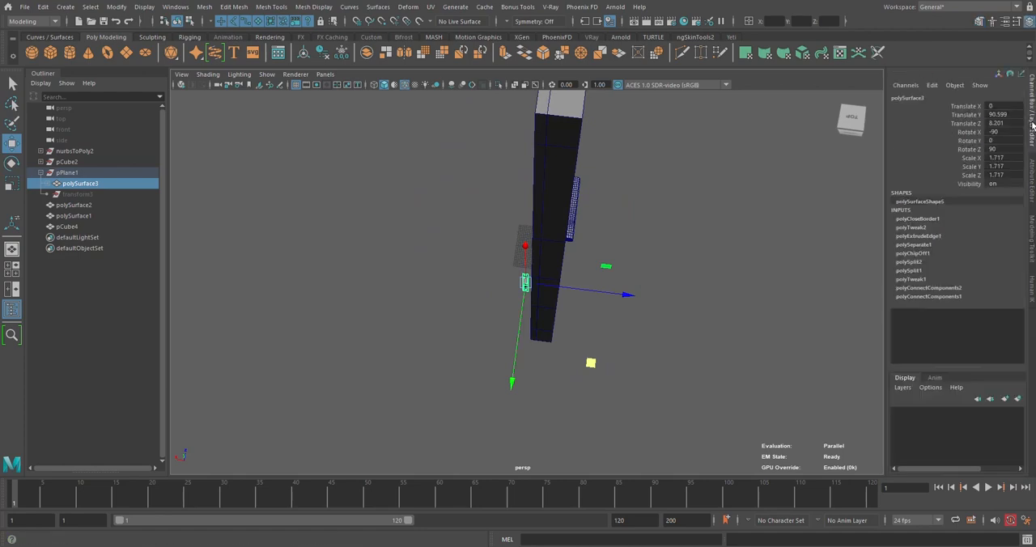
Move the latch plate to the door edge beside the handle plate, about X -11.3, Y 114.2, Z 12.8, and save the scene
{"action": "left_click_drag", "start_coordinate": [728, 296], "coordinate": [712, 241], "text": "alt"}
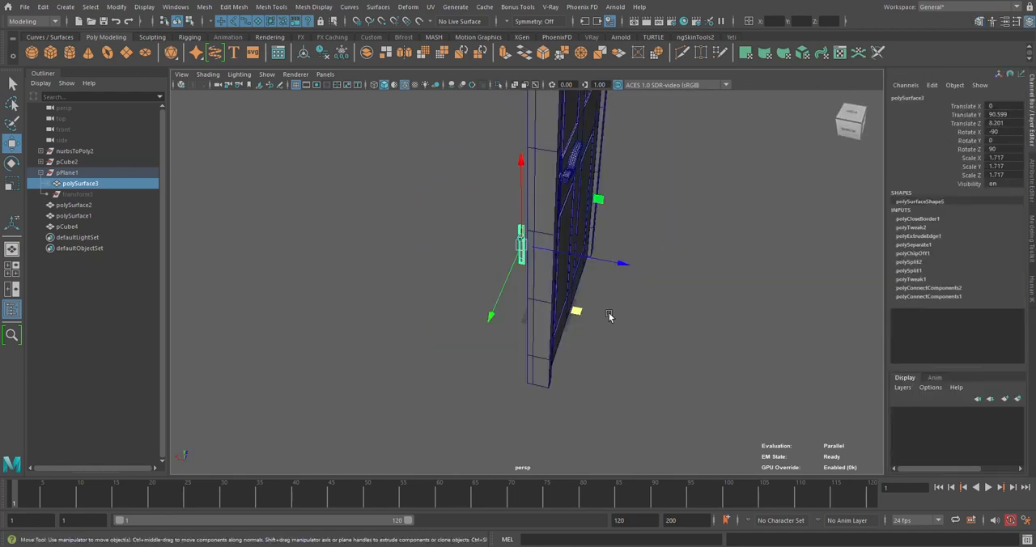
{"action": "left_click_drag", "start_coordinate": [609, 316], "coordinate": [519, 298], "text": "alt"}
{"action": "left_click_drag", "start_coordinate": [425, 244], "coordinate": [454, 293]}
{"action": "scroll", "coordinate": [465, 251], "scroll_direction": "up", "scroll_amount": 3}
{"action": "left_click_drag", "start_coordinate": [442, 297], "coordinate": [512, 212]}
{"action": "key", "text": "ctrl+s"}
{"action": "scroll", "coordinate": [557, 269], "scroll_direction": "up", "scroll_amount": 4}
{"action": "middle_click_drag", "start_coordinate": [512, 212], "coordinate": [520, 293], "text": "alt"}
{"action": "scroll", "coordinate": [521, 293], "scroll_direction": "up", "scroll_amount": 2}
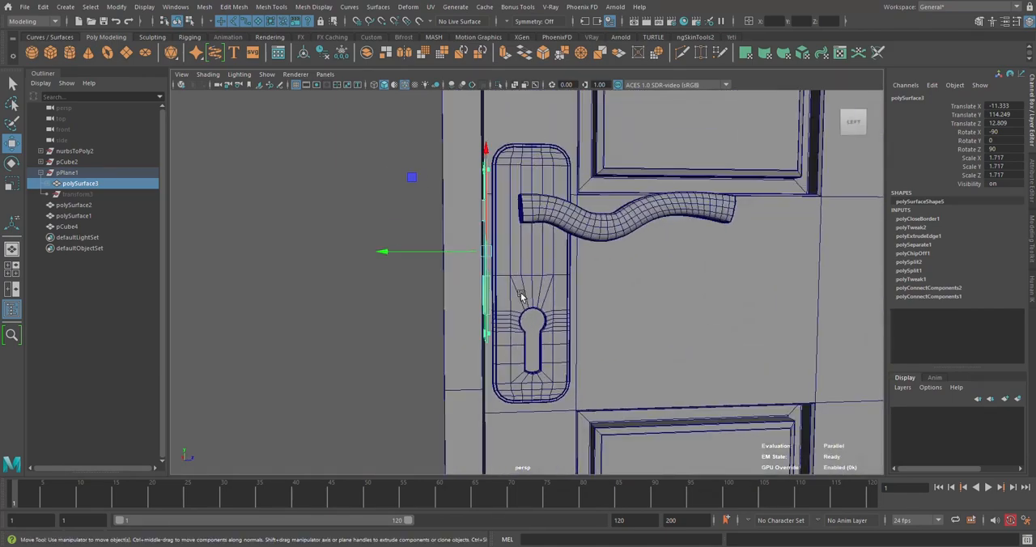
{"action": "mouse_move", "coordinate": [520, 292]}
{"action": "left_mouse_down", "text": "alt"}
{"action": "mouse_move", "coordinate": [474, 297]}
{"action": "mouse_move", "coordinate": [496, 301]}
{"action": "mouse_move", "coordinate": [505, 291]}
{"action": "left_mouse_up", "text": "alt"}
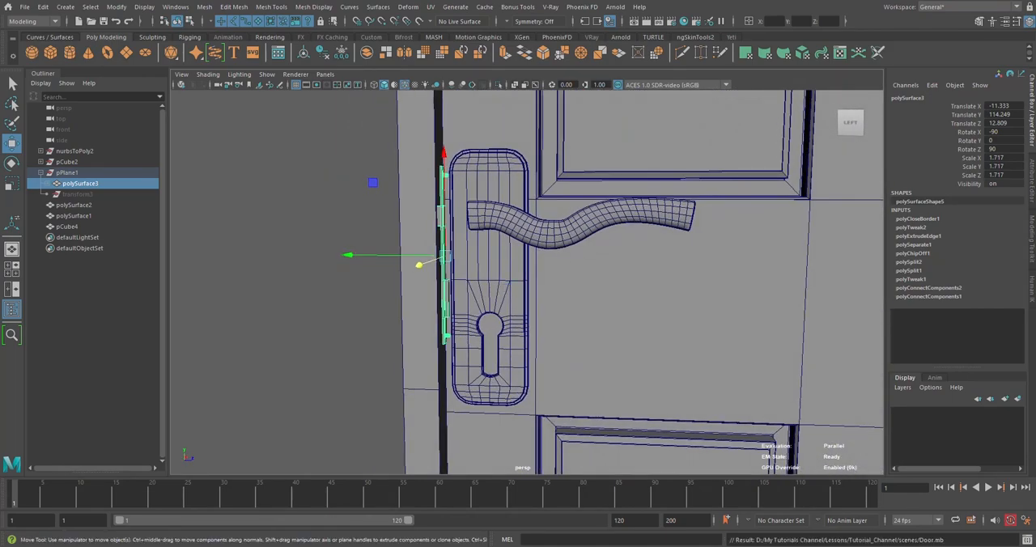
Scale the latch plate uniformly to about 2.25 and lower it to about Y 111.7 to match the handle plate's height
{"action": "left_click_drag", "start_coordinate": [504, 306], "coordinate": [491, 302], "text": "alt"}
{"action": "key", "text": "r"}
{"action": "left_click_drag", "start_coordinate": [410, 260], "coordinate": [438, 268]}
{"action": "key", "text": "w"}
{"action": "left_click_drag", "start_coordinate": [436, 193], "coordinate": [450, 213]}
{"action": "left_click_drag", "start_coordinate": [364, 237], "coordinate": [406, 249], "text": "alt"}
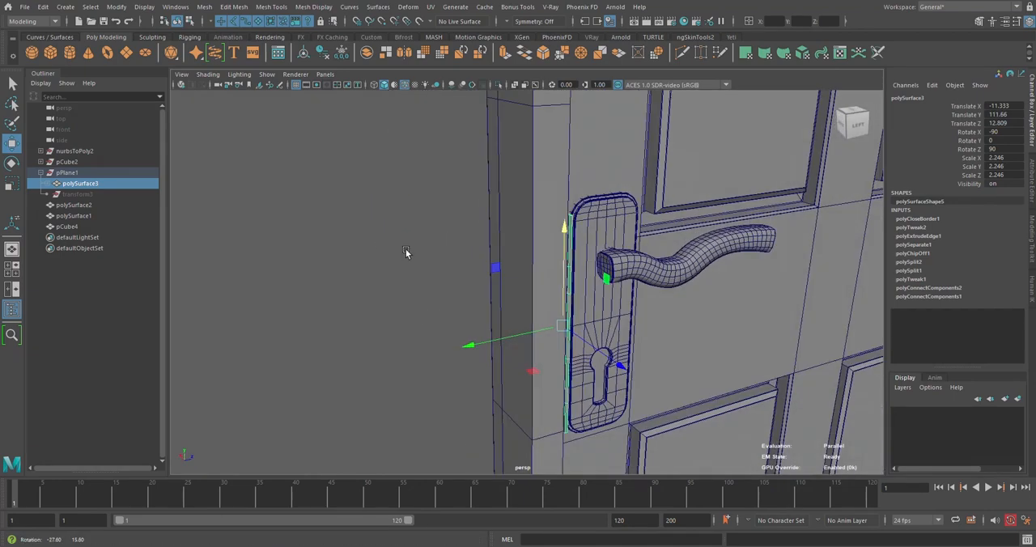
Hide the panelled door and the door handle to expose the latch plate inside the frame
{"action": "scroll", "coordinate": [461, 256], "scroll_direction": "down", "scroll_amount": 3}
{"action": "middle_click_drag", "start_coordinate": [504, 261], "coordinate": [390, 253], "text": "alt"}
{"action": "left_click", "coordinate": [530, 235]}
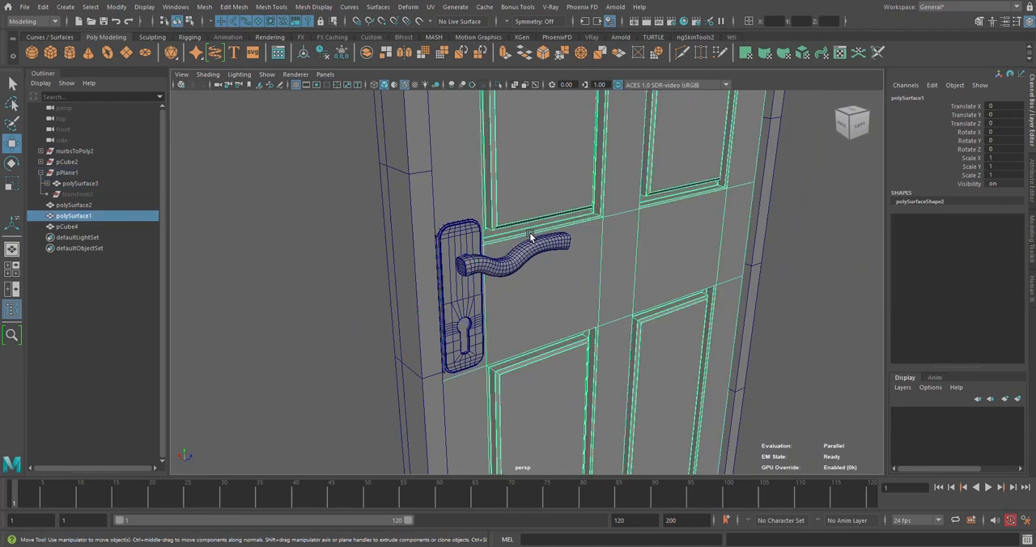
{"action": "key", "text": "ctrl+h"}
{"action": "left_click", "coordinate": [527, 256]}
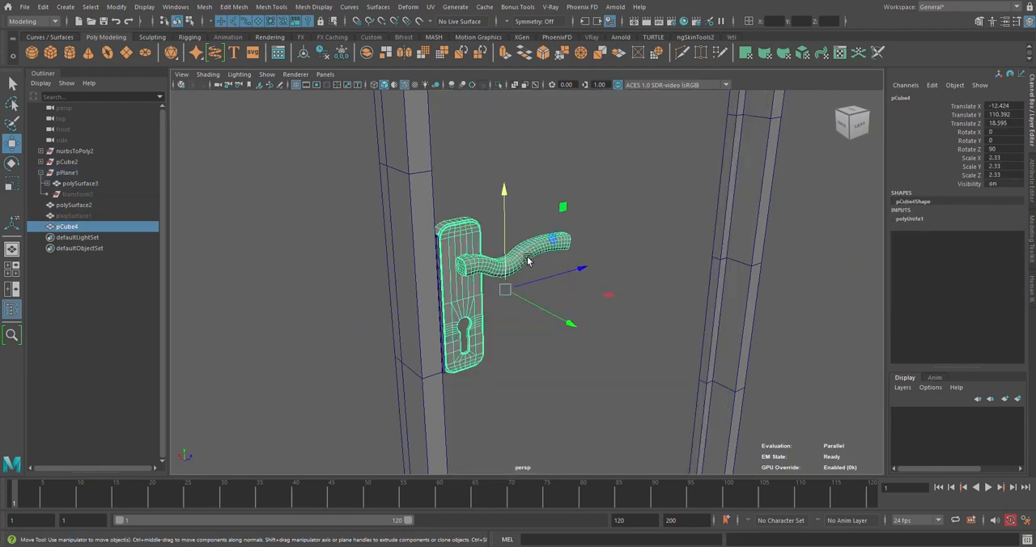
{"action": "key", "text": "h"}
Shift the latch plate assembly sideways across the door's thickness to about X -8.9
{"action": "left_click_drag", "start_coordinate": [579, 298], "coordinate": [503, 332], "text": "alt"}
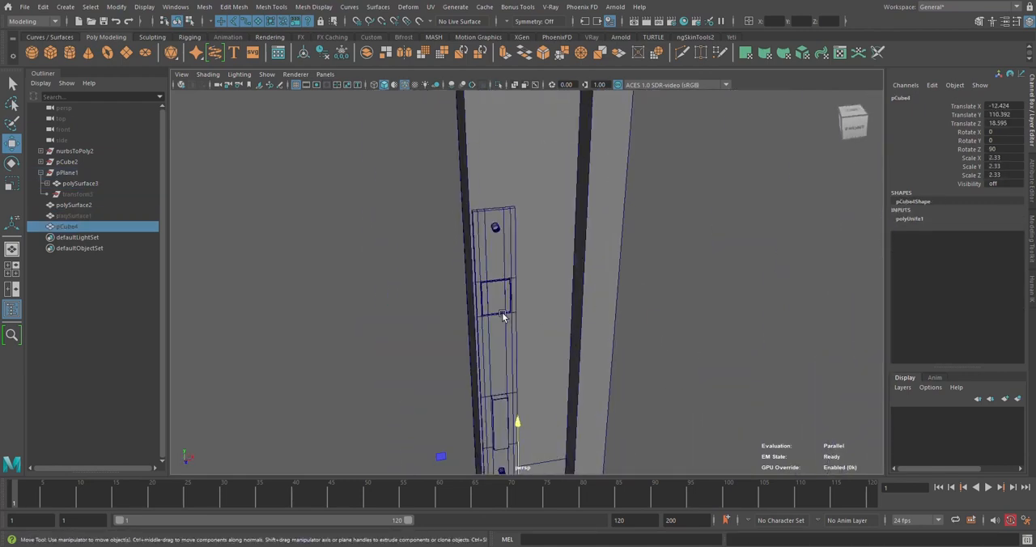
{"action": "left_click", "coordinate": [502, 332]}
{"action": "left_click_drag", "start_coordinate": [449, 372], "coordinate": [539, 332]}
{"action": "left_click", "coordinate": [608, 310]}
{"action": "scroll", "coordinate": [581, 326], "scroll_direction": "up", "scroll_amount": 5}
{"action": "middle_click_drag", "start_coordinate": [538, 332], "coordinate": [536, 326], "text": "alt"}
{"action": "left_click_drag", "start_coordinate": [536, 325], "coordinate": [654, 262], "text": "alt"}
{"action": "left_click", "coordinate": [527, 276]}
{"action": "right_click", "coordinate": [654, 262]}
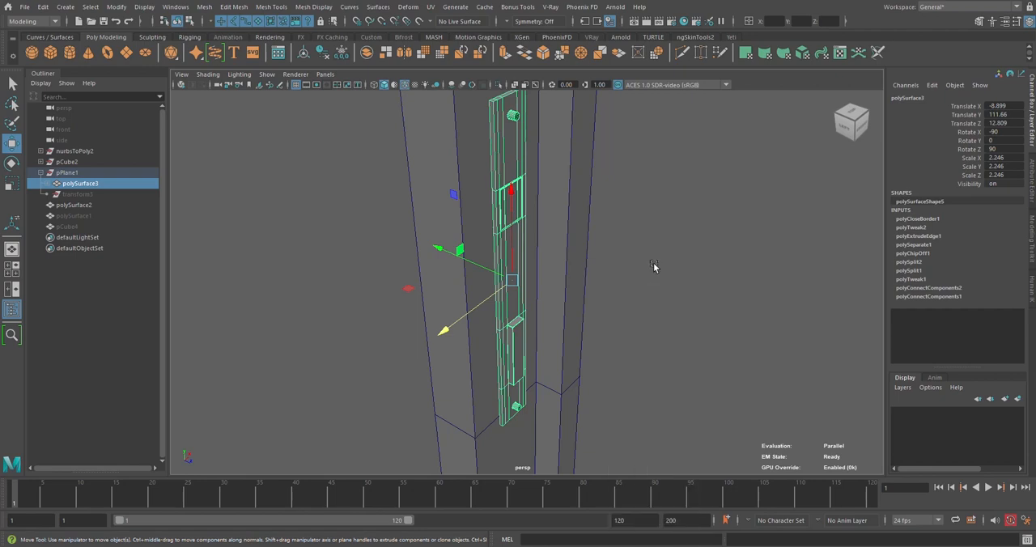
Duplicate the latch plate without its child parts and hide the copy
{"action": "key", "text": "ctrl+d"}
{"action": "left_click", "coordinate": [47, 206]}
{"action": "left_click_drag", "start_coordinate": [79, 216], "coordinate": [81, 249]}
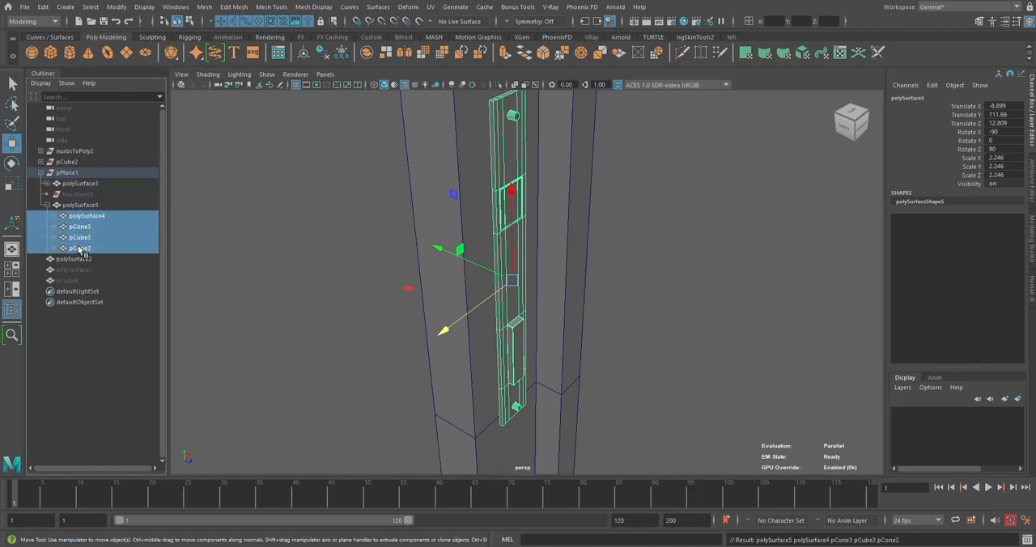
{"action": "key", "text": "Delete"}
{"action": "left_click", "coordinate": [79, 206]}
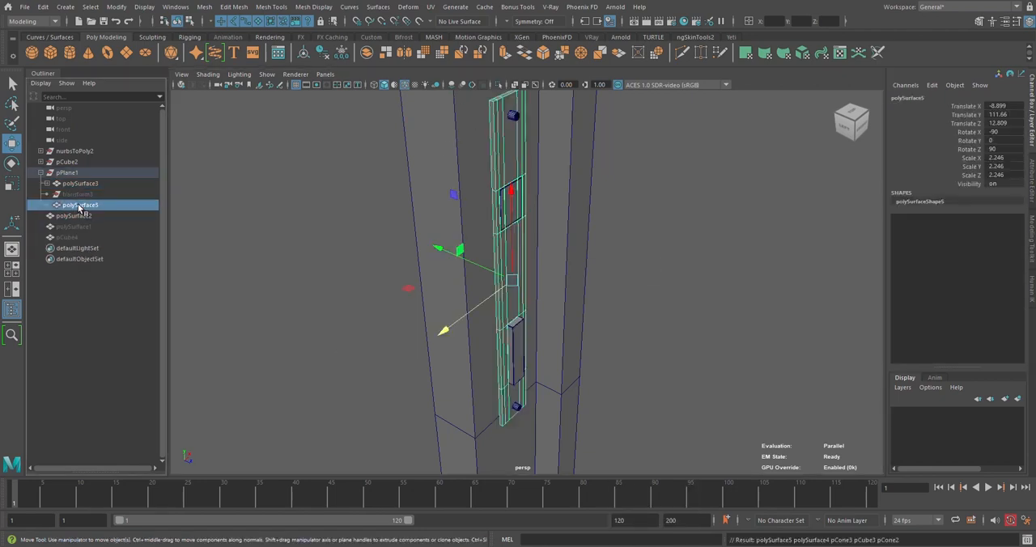
{"action": "key", "text": "h"}
Unparent the latch plate assembly and its hidden copy from the pPlane1 group, deleting the assembly's construction history
{"action": "left_click", "coordinate": [75, 185]}
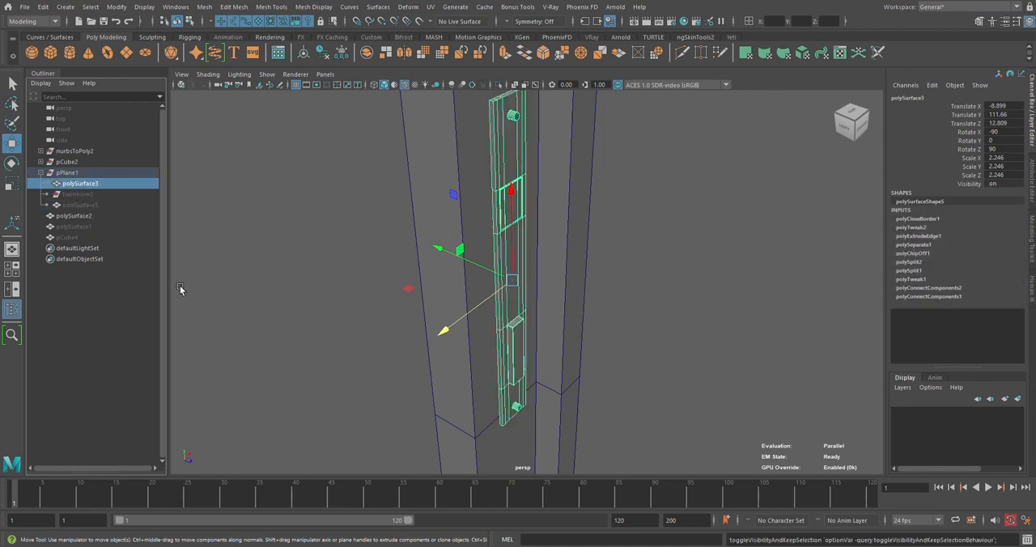
{"action": "key", "text": "shift+p"}
{"action": "left_click", "coordinate": [41, 162]}
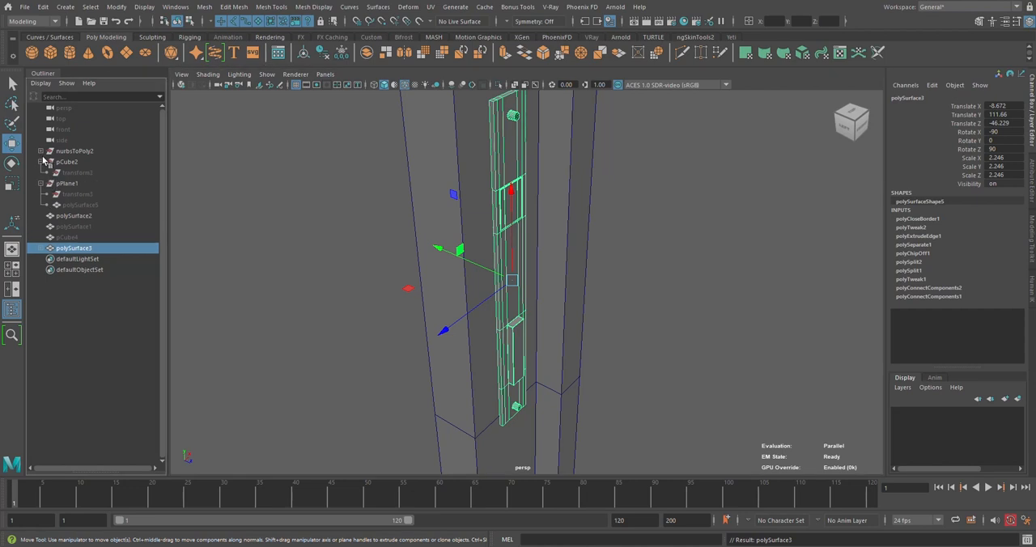
{"action": "left_click", "coordinate": [40, 151]}
{"action": "left_click", "coordinate": [323, 52]}
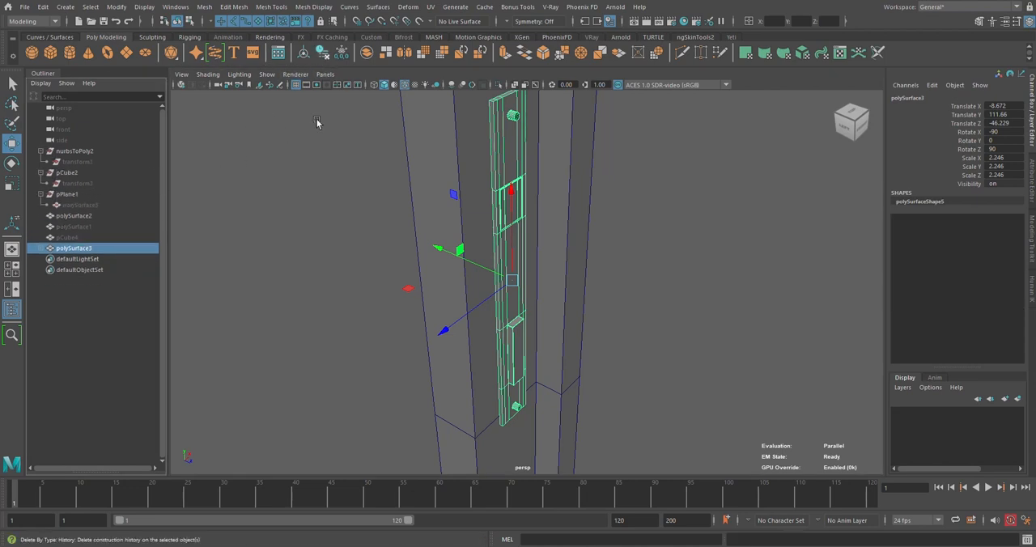
{"action": "left_click", "coordinate": [77, 206]}
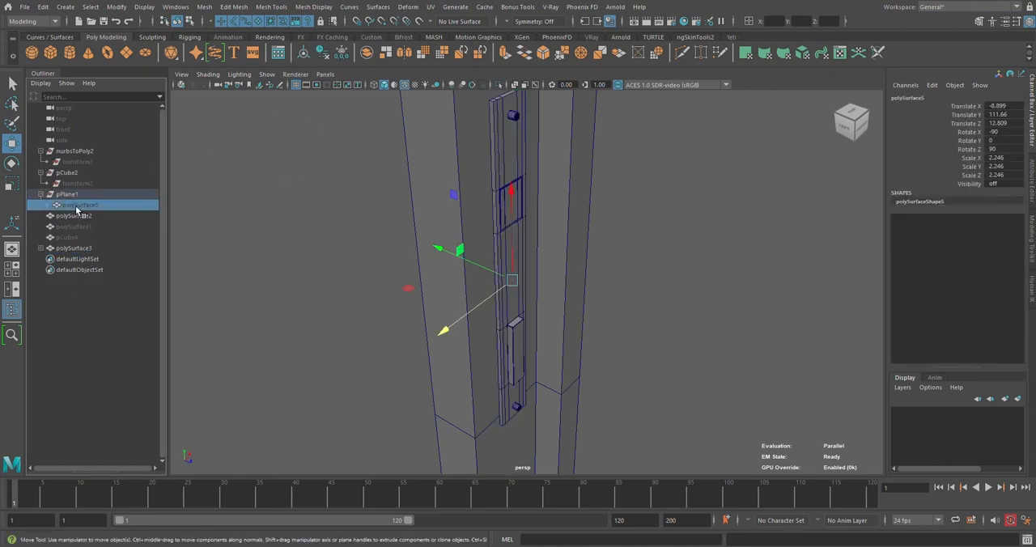
{"action": "key", "text": "shift+p"}
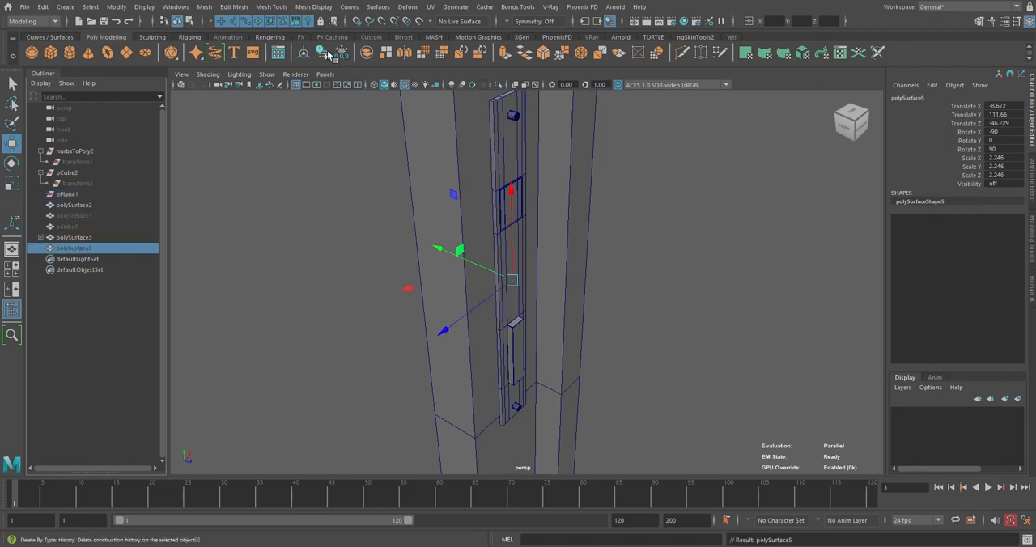
Show the hidden panelled door and handle again
{"action": "left_click", "coordinate": [64, 218]}
{"action": "left_click", "coordinate": [65, 227], "text": "shift"}
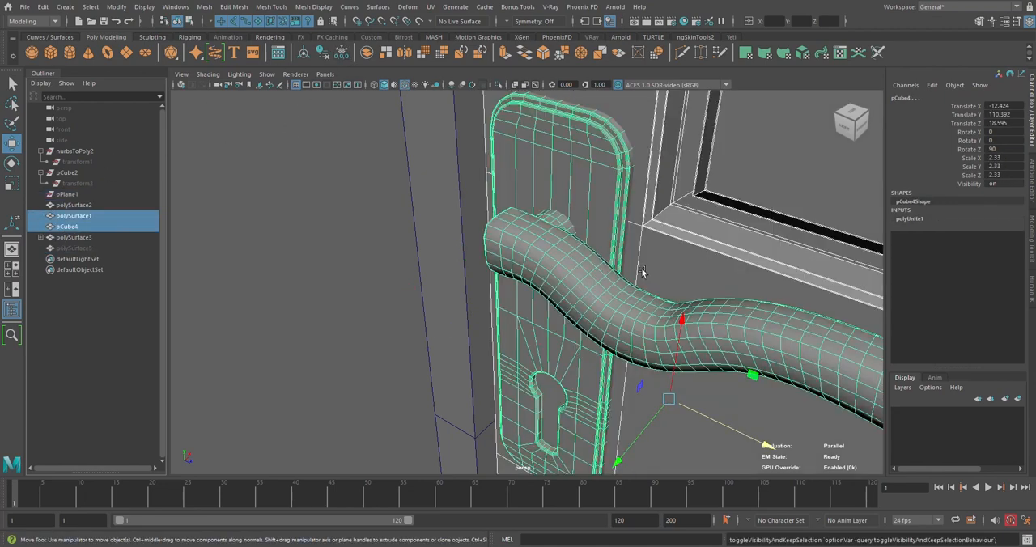
{"action": "left_click_drag", "start_coordinate": [518, 267], "coordinate": [501, 230], "text": "alt"}
{"action": "scroll", "coordinate": [559, 243], "scroll_direction": "down", "scroll_amount": 3}
Isolate the panelled door and the latch plate assembly in the viewport
{"action": "left_click", "coordinate": [75, 238], "text": "ctrl"}
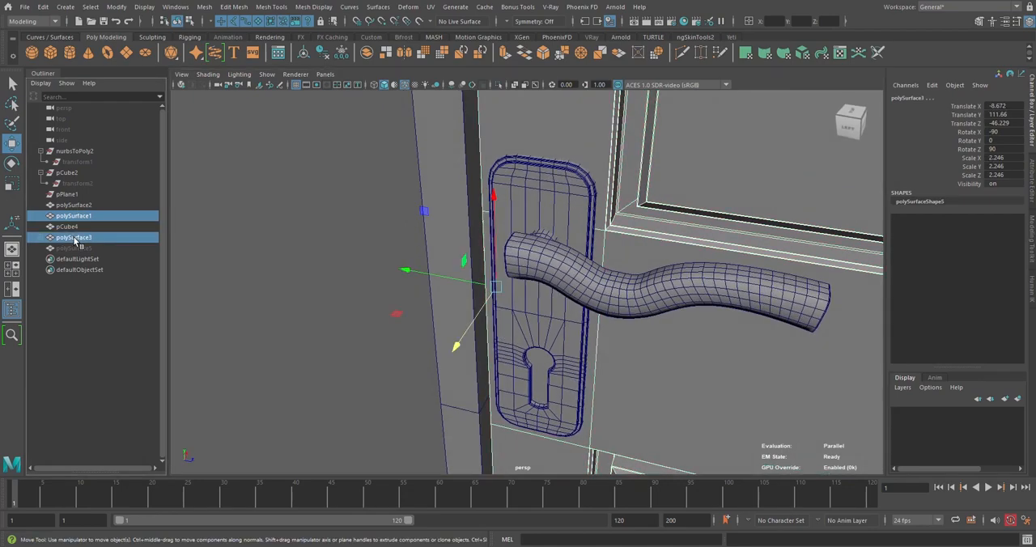
{"action": "left_click", "coordinate": [498, 85]}
{"action": "left_click_drag", "start_coordinate": [555, 236], "coordinate": [769, 220], "text": "alt"}
{"action": "left_click", "coordinate": [688, 231]}
Center the latch plate assembly on the door's narrow edge and seat it against the surface, about X -8.0 and Z -46.4
{"action": "mouse_move", "coordinate": [487, 256]}
{"action": "left_mouse_down", "text": "alt"}
{"action": "mouse_move", "coordinate": [462, 257]}
{"action": "mouse_move", "coordinate": [478, 247]}
{"action": "left_mouse_up", "text": "alt"}
{"action": "left_click", "coordinate": [497, 231]}
{"action": "middle_click_drag", "start_coordinate": [516, 315], "coordinate": [520, 250], "text": "alt"}
{"action": "right_click_drag", "start_coordinate": [520, 251], "coordinate": [531, 267], "text": "alt"}
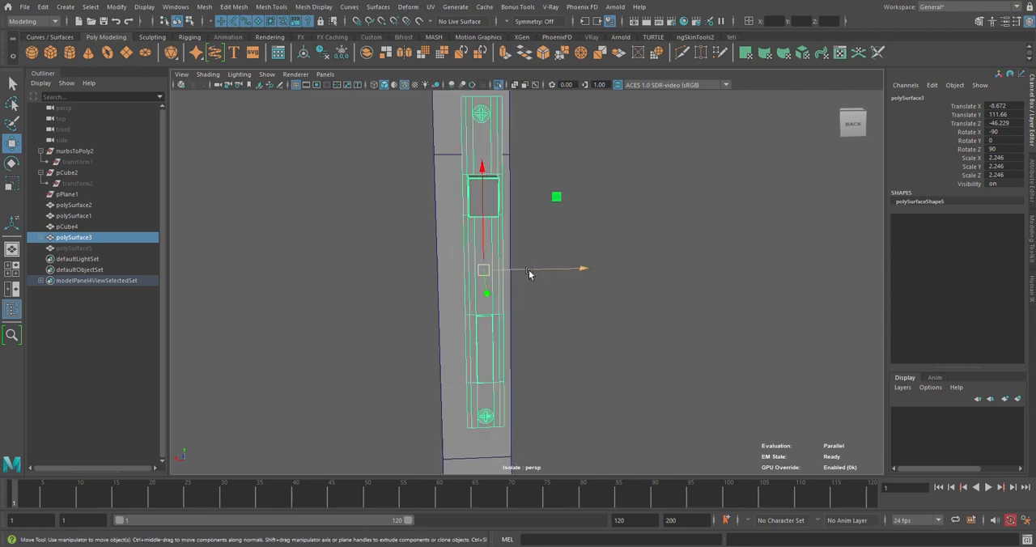
{"action": "left_click_drag", "start_coordinate": [531, 268], "coordinate": [460, 278]}
{"action": "middle_click_drag", "start_coordinate": [460, 278], "coordinate": [528, 300], "text": "alt"}
{"action": "right_click_drag", "start_coordinate": [527, 301], "coordinate": [555, 297], "text": "alt"}
{"action": "left_click_drag", "start_coordinate": [555, 298], "coordinate": [480, 300], "text": "alt"}
{"action": "right_click_drag", "start_coordinate": [480, 300], "coordinate": [521, 279], "text": "alt"}
{"action": "middle_click_drag", "start_coordinate": [520, 280], "coordinate": [491, 356], "text": "alt"}
{"action": "left_click_drag", "start_coordinate": [491, 356], "coordinate": [579, 322], "text": "alt"}
Examine the fitted latch plate, its bolt and the upper screw from several angles, checking the plate's sharp edges
{"action": "left_click", "coordinate": [627, 216]}
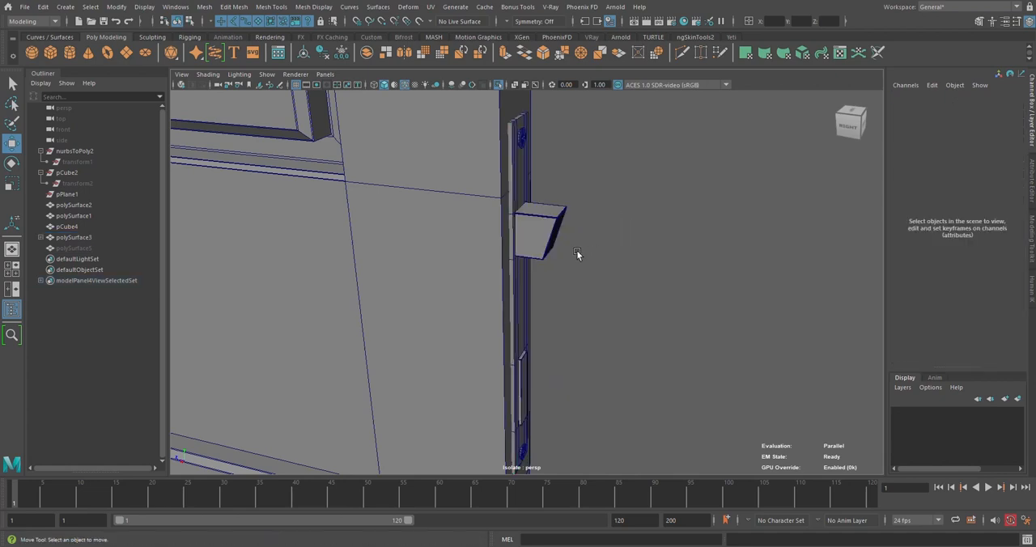
{"action": "left_click_drag", "start_coordinate": [577, 251], "coordinate": [552, 263], "text": "alt"}
{"action": "middle_click_drag", "start_coordinate": [552, 263], "coordinate": [530, 344], "text": "alt"}
{"action": "scroll", "coordinate": [529, 344], "scroll_direction": "up", "scroll_amount": 5}
{"action": "left_click_drag", "start_coordinate": [529, 345], "coordinate": [498, 298], "text": "alt"}
{"action": "left_click", "coordinate": [492, 236]}
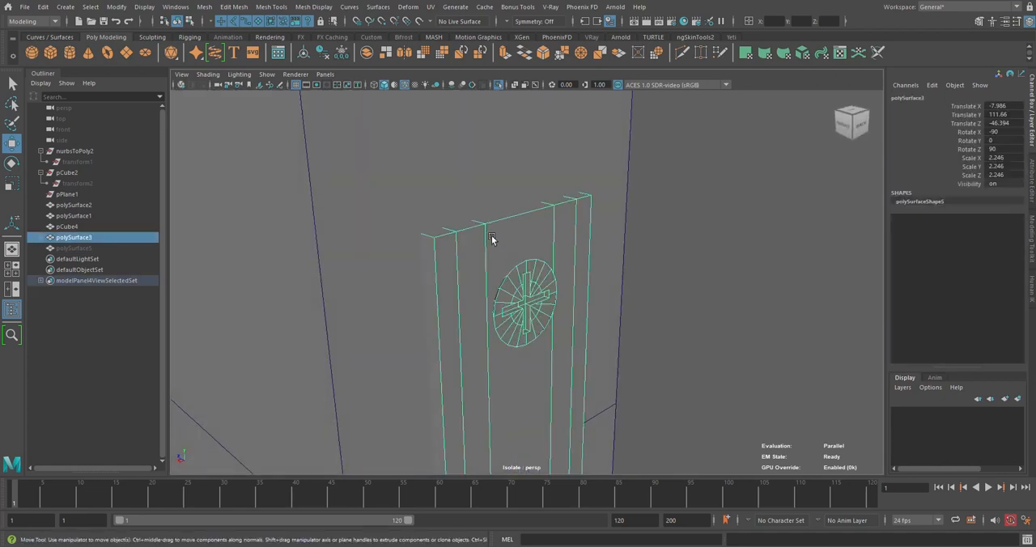
{"action": "scroll", "coordinate": [502, 259], "scroll_direction": "down", "scroll_amount": 4}
{"action": "left_click_drag", "start_coordinate": [502, 258], "coordinate": [593, 277], "text": "alt"}
{"action": "middle_click_drag", "start_coordinate": [554, 274], "coordinate": [530, 264], "text": "alt"}
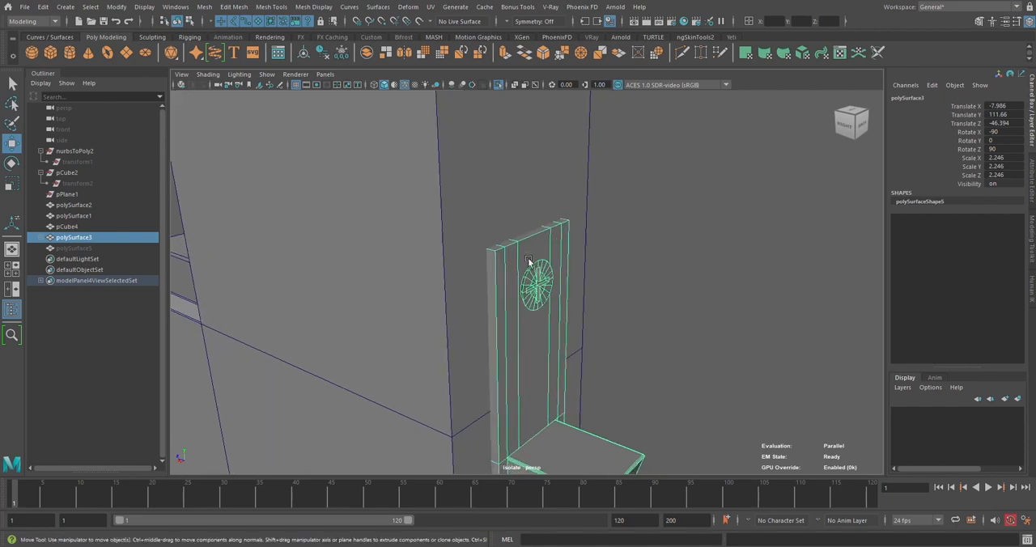
{"action": "scroll", "coordinate": [568, 265], "scroll_direction": "down", "scroll_amount": 4}
{"action": "left_click_drag", "start_coordinate": [567, 264], "coordinate": [551, 287], "text": "alt"}
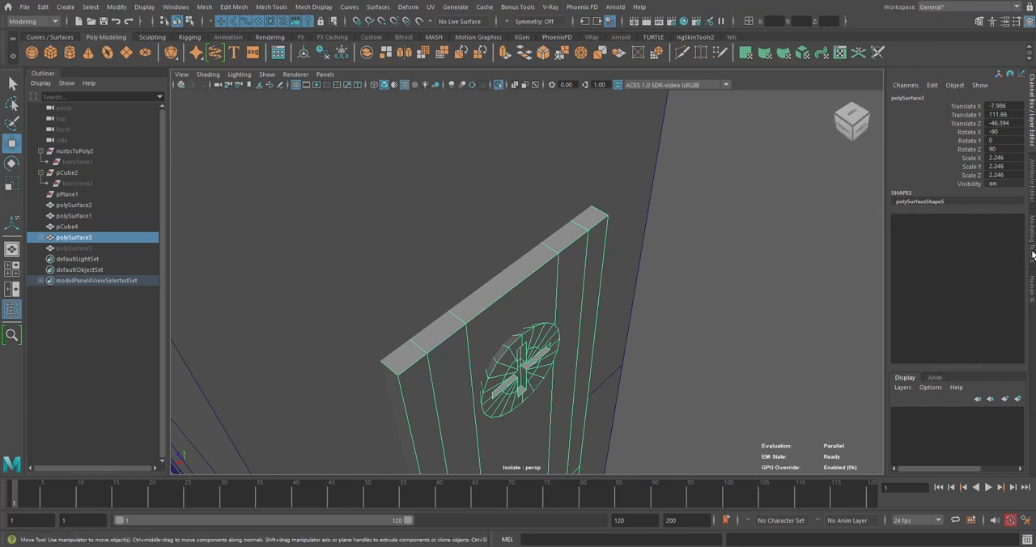
Add the V-Ray Round edges attributes to the latch plate's shape and switch Enable Round Edges off
{"action": "left_click", "coordinate": [1032, 191]}
{"action": "left_click", "coordinate": [871, 74]}
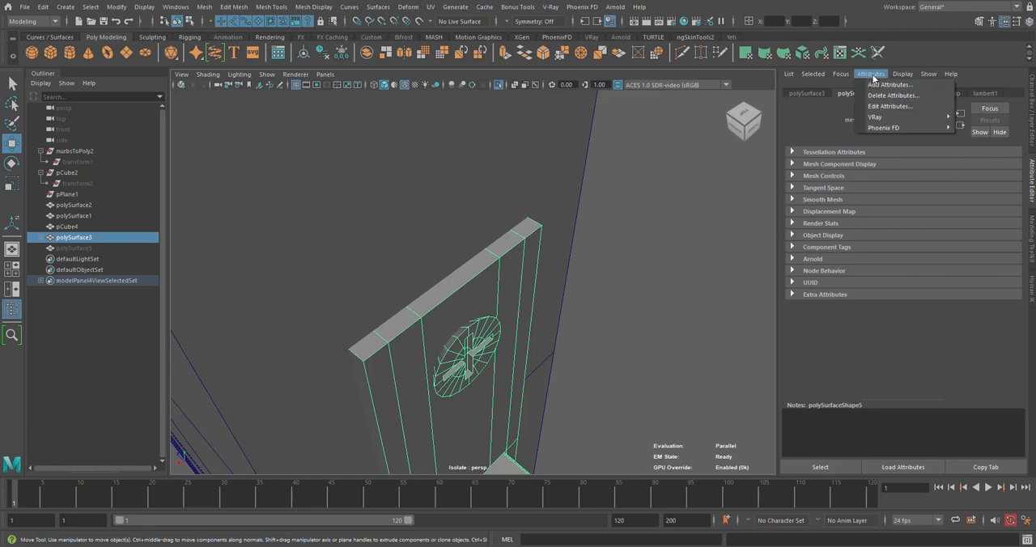
{"action": "mouse_move", "coordinate": [892, 118]}
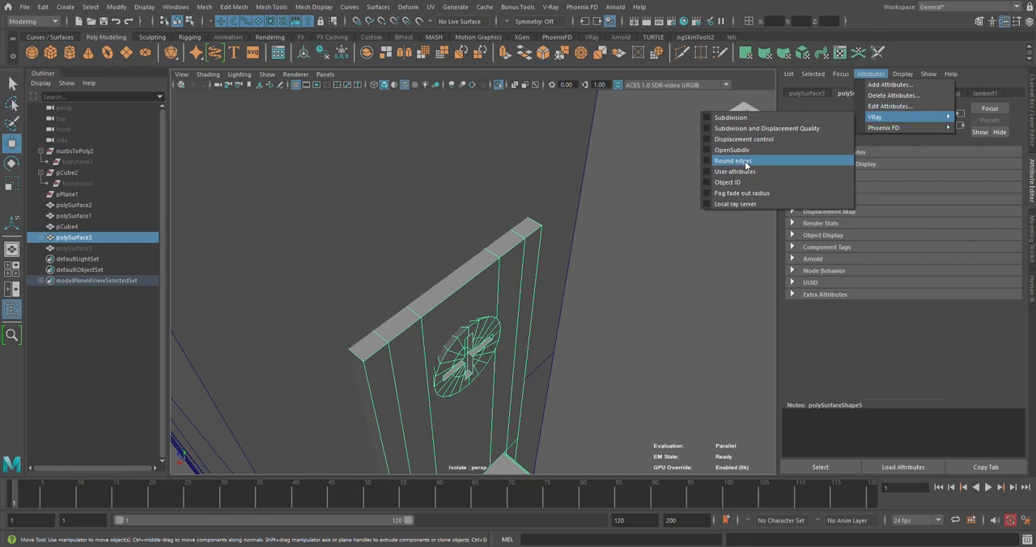
{"action": "left_click", "coordinate": [732, 161]}
{"action": "left_click", "coordinate": [847, 309]}
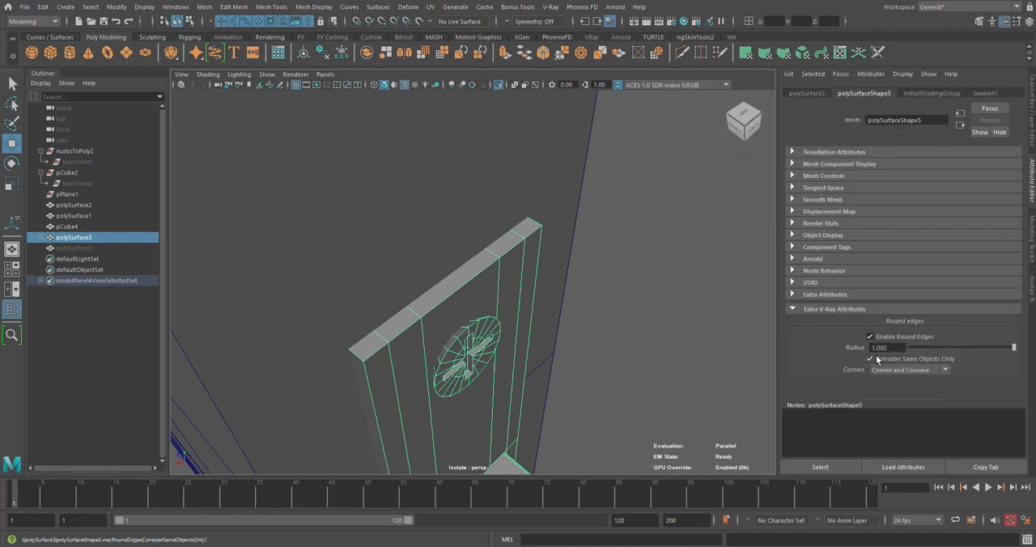
{"action": "left_click_drag", "start_coordinate": [512, 354], "coordinate": [516, 310], "text": "alt"}
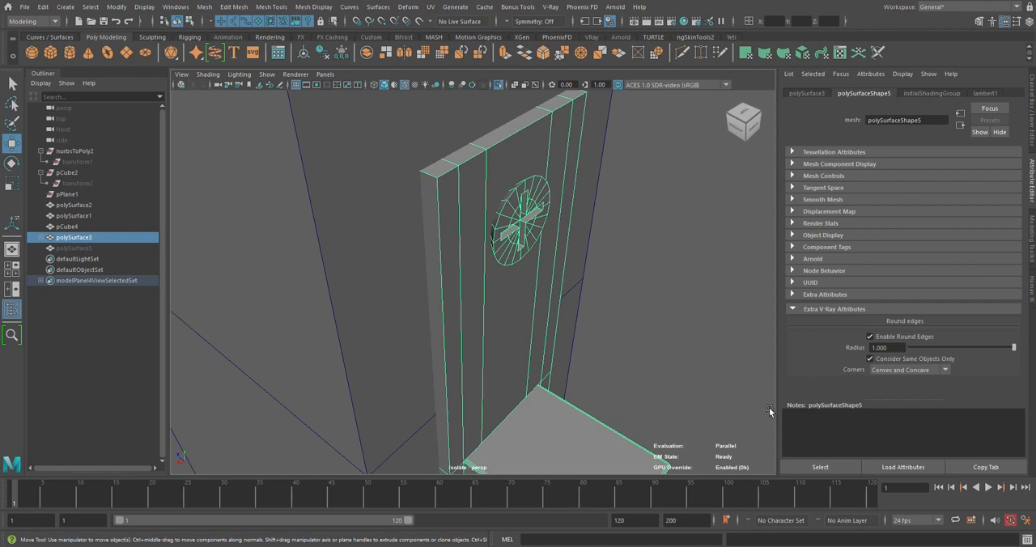
{"action": "left_click", "coordinate": [871, 338]}
{"action": "left_click", "coordinate": [623, 227]}
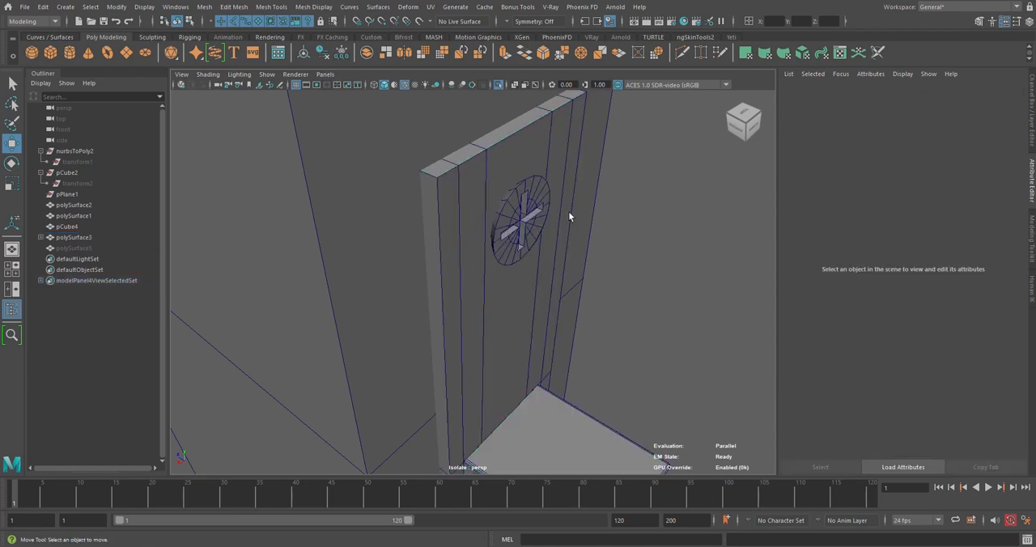
{"action": "middle_click_drag", "start_coordinate": [511, 134], "coordinate": [513, 196], "text": "alt"}
{"action": "left_click", "coordinate": [515, 195]}
{"action": "scroll", "coordinate": [516, 196], "scroll_direction": "up", "scroll_amount": 5}
{"action": "key", "text": "f"}
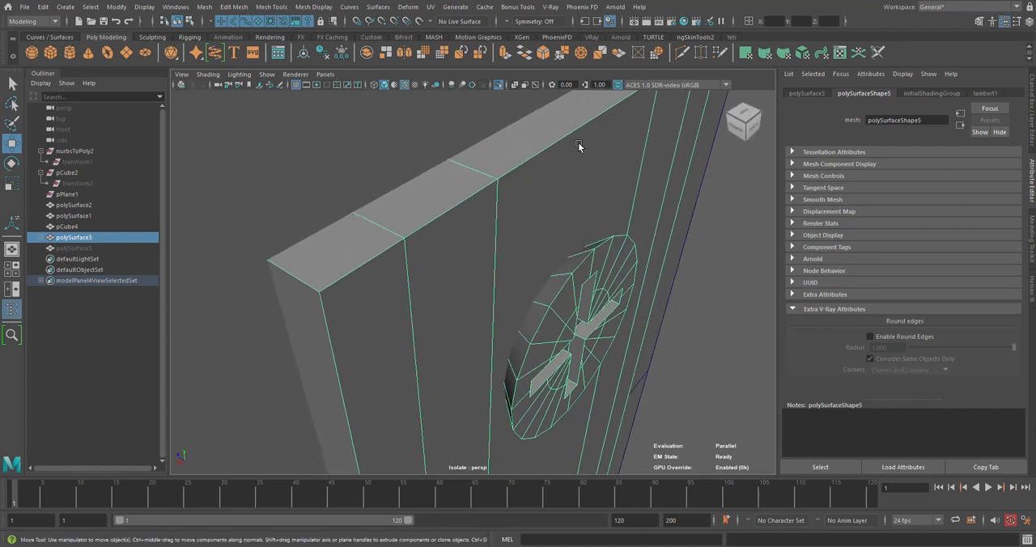
{"action": "scroll", "coordinate": [528, 185], "scroll_direction": "down", "scroll_amount": 5}
{"action": "right_click", "coordinate": [528, 194]}
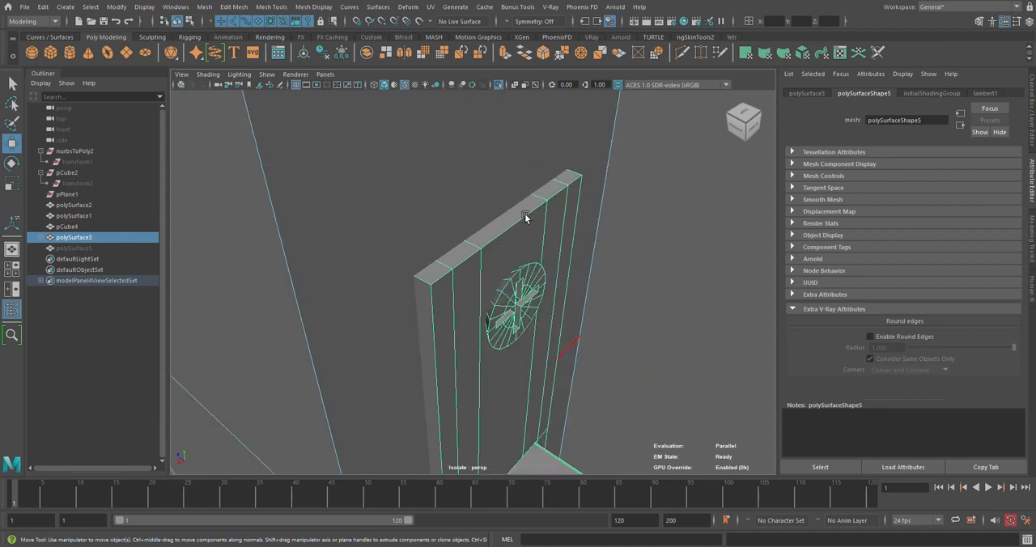
{"action": "right_click", "coordinate": [560, 193]}
{"action": "left_click", "coordinate": [661, 219]}
{"action": "right_click_drag", "start_coordinate": [581, 176], "coordinate": [635, 141]}
{"action": "left_click", "coordinate": [537, 232]}
{"action": "left_click", "coordinate": [603, 159]}
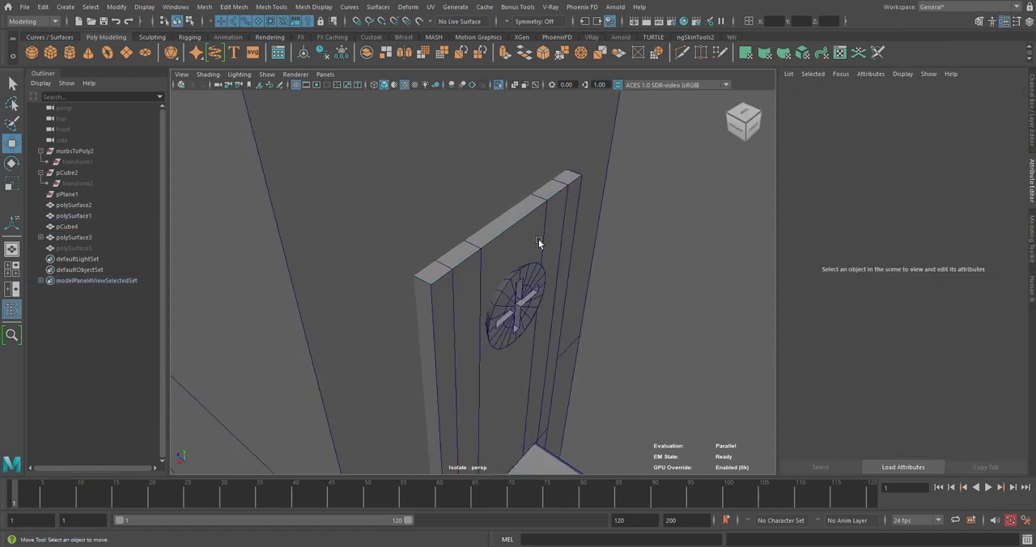
Try to select the outer boundary edges of the latch plate's front face while the door is still displayed
{"action": "left_click", "coordinate": [528, 239]}
{"action": "scroll", "coordinate": [525, 229], "scroll_direction": "down", "scroll_amount": 4}
{"action": "left_click_drag", "start_coordinate": [507, 264], "coordinate": [433, 277], "text": "alt"}
{"action": "scroll", "coordinate": [453, 276], "scroll_direction": "up", "scroll_amount": 3}
{"action": "scroll", "coordinate": [453, 268], "scroll_direction": "up", "scroll_amount": 4}
{"action": "scroll", "coordinate": [433, 277], "scroll_direction": "up", "scroll_amount": 3}
{"action": "right_click_drag", "start_coordinate": [404, 273], "coordinate": [397, 233]}
{"action": "left_click", "coordinate": [382, 256]}
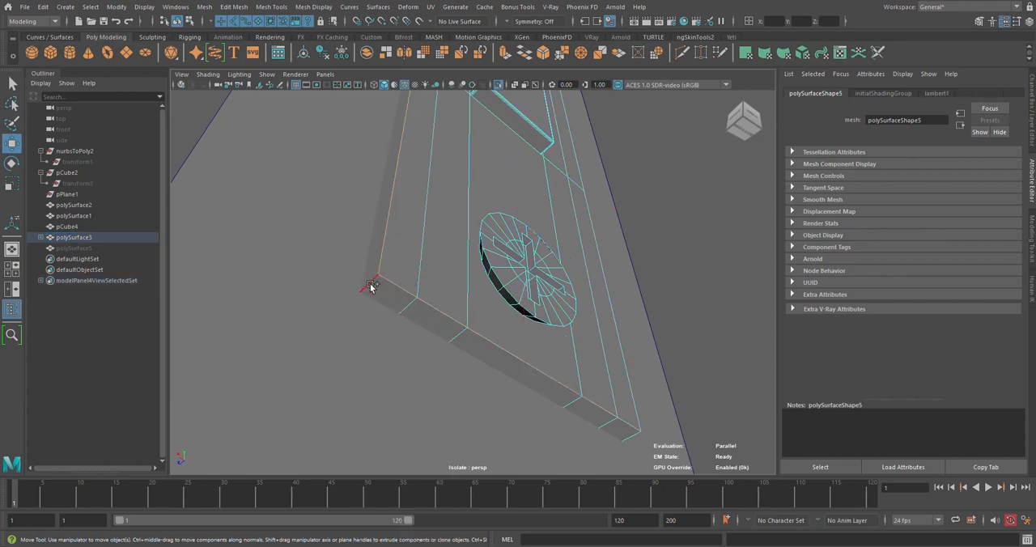
{"action": "left_click", "coordinate": [636, 415], "text": "shift"}
{"action": "scroll", "coordinate": [592, 251], "scroll_direction": "down", "scroll_amount": 5}
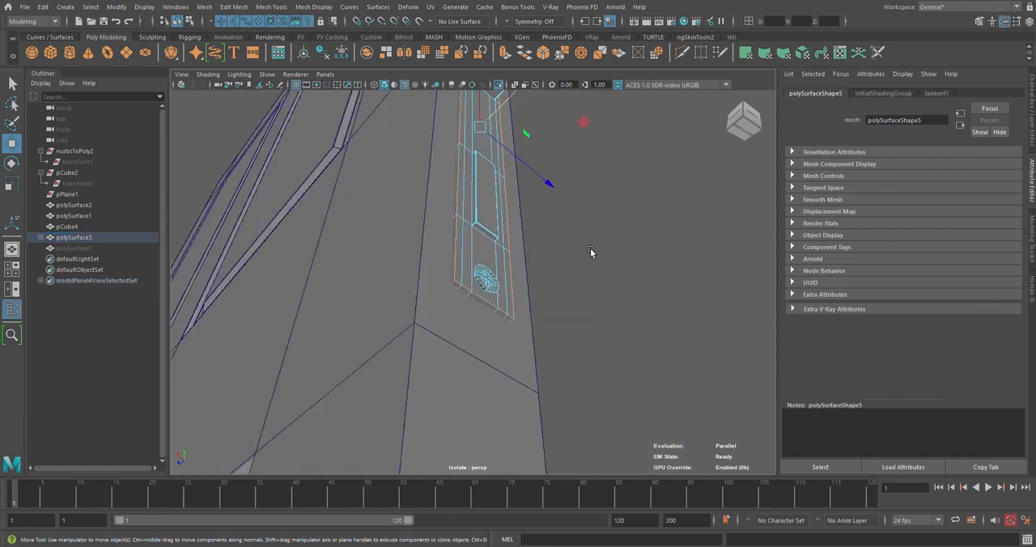
{"action": "left_click_drag", "start_coordinate": [592, 251], "coordinate": [578, 308], "text": "alt"}
{"action": "left_click_drag", "start_coordinate": [511, 139], "coordinate": [494, 204], "text": "alt"}
{"action": "middle_click_drag", "start_coordinate": [494, 203], "coordinate": [518, 267], "text": "alt"}
{"action": "scroll", "coordinate": [526, 284], "scroll_direction": "up", "scroll_amount": 3}
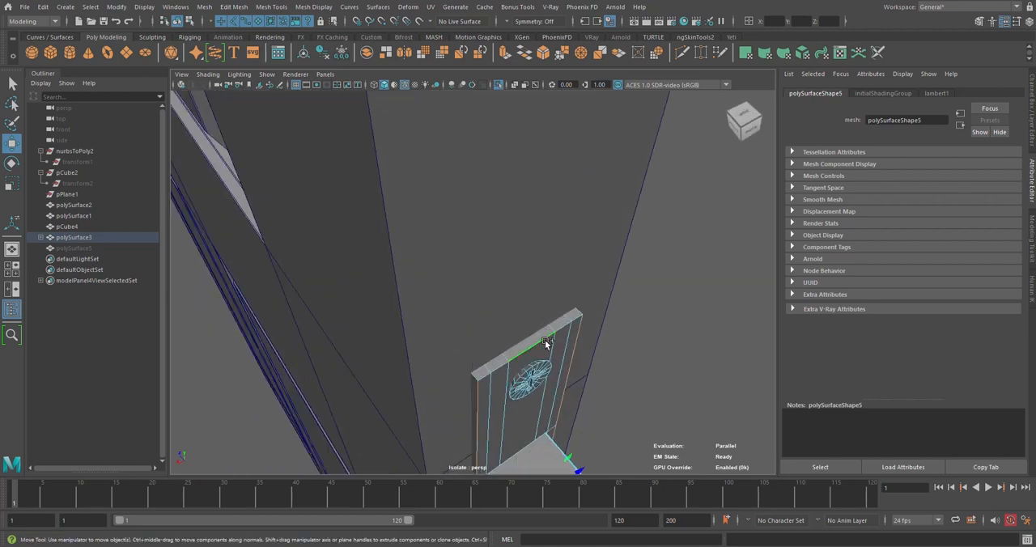
{"action": "left_click_drag", "start_coordinate": [549, 331], "coordinate": [564, 303], "text": "alt"}
{"action": "left_click_drag", "start_coordinate": [601, 192], "coordinate": [594, 194], "text": "alt"}
{"action": "middle_click_drag", "start_coordinate": [594, 194], "coordinate": [534, 246], "text": "alt"}
{"action": "scroll", "coordinate": [518, 246], "scroll_direction": "up", "scroll_amount": 3}
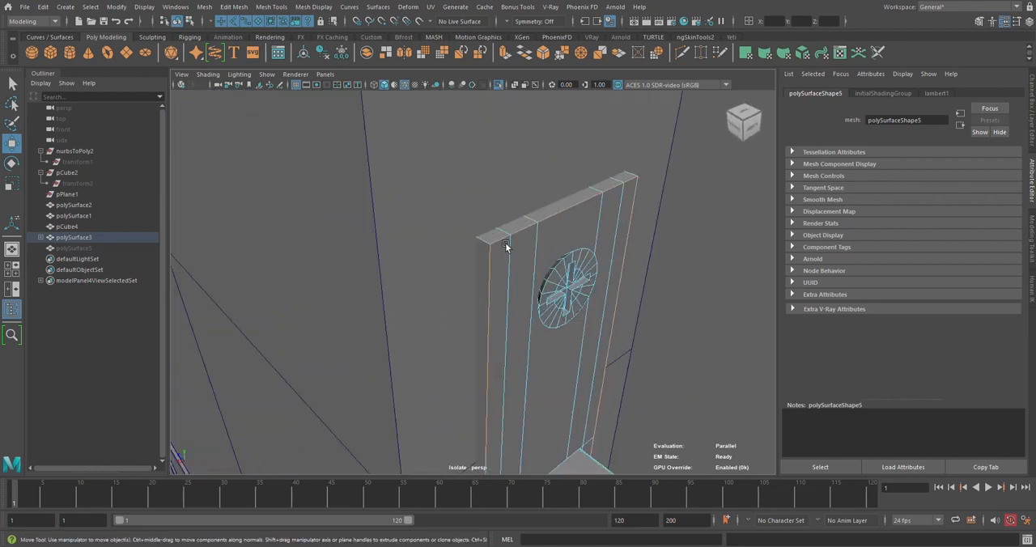
{"action": "scroll", "coordinate": [507, 240], "scroll_direction": "down", "scroll_amount": 4}
{"action": "right_click_drag", "start_coordinate": [610, 215], "coordinate": [660, 200]}
{"action": "left_click", "coordinate": [651, 269]}
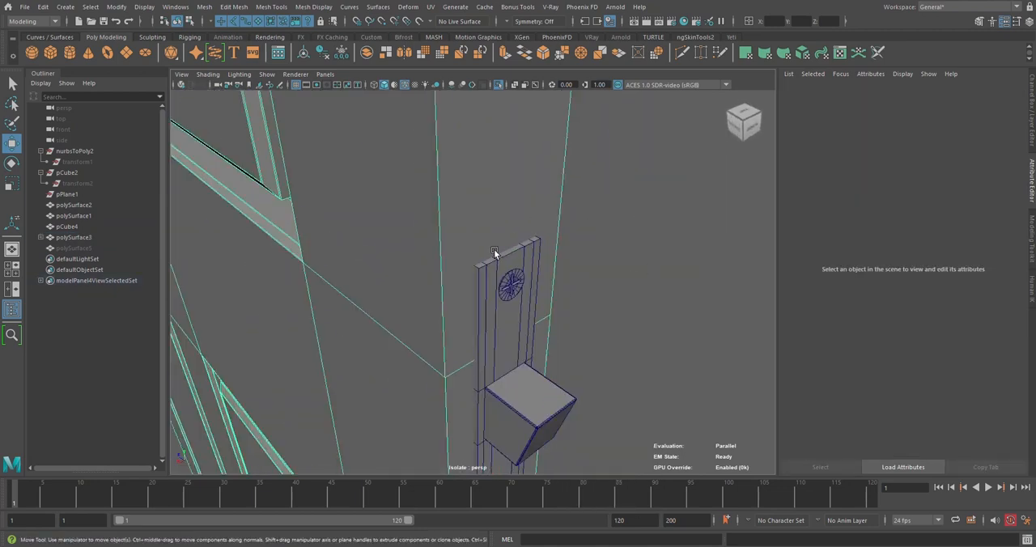
Isolate the latch plate assembly alone in the viewport, without the door
{"action": "left_click", "coordinate": [499, 258]}
{"action": "left_click", "coordinate": [499, 85]}
{"action": "left_click", "coordinate": [499, 85]}
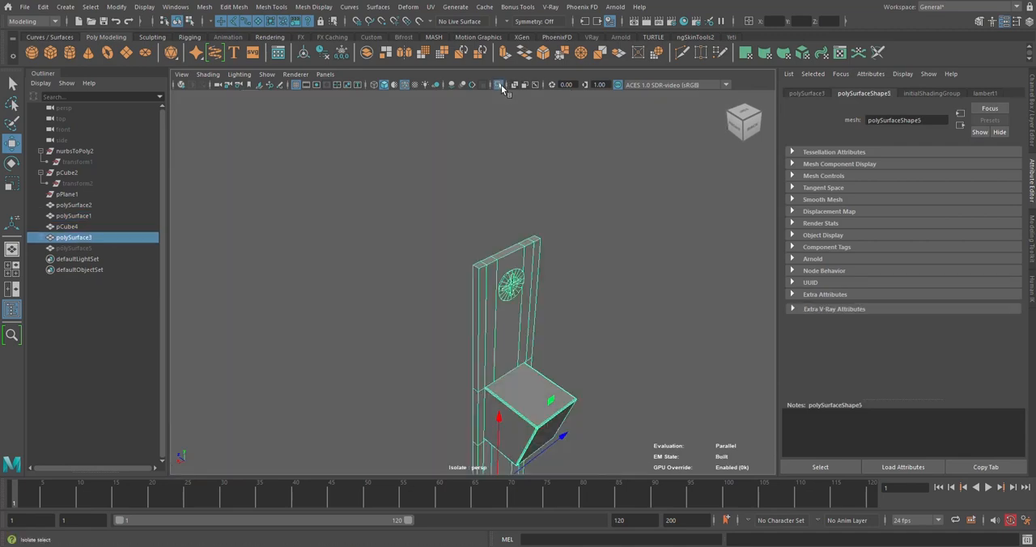
Select the perimeter edges of the isolated latch plate along its long sides and both ends
{"action": "left_click_drag", "start_coordinate": [577, 243], "coordinate": [519, 233], "text": "alt"}
{"action": "right_click_drag", "start_coordinate": [523, 176], "coordinate": [523, 143]}
{"action": "left_click", "coordinate": [501, 226]}
{"action": "scroll", "coordinate": [503, 226], "scroll_direction": "up", "scroll_amount": 3}
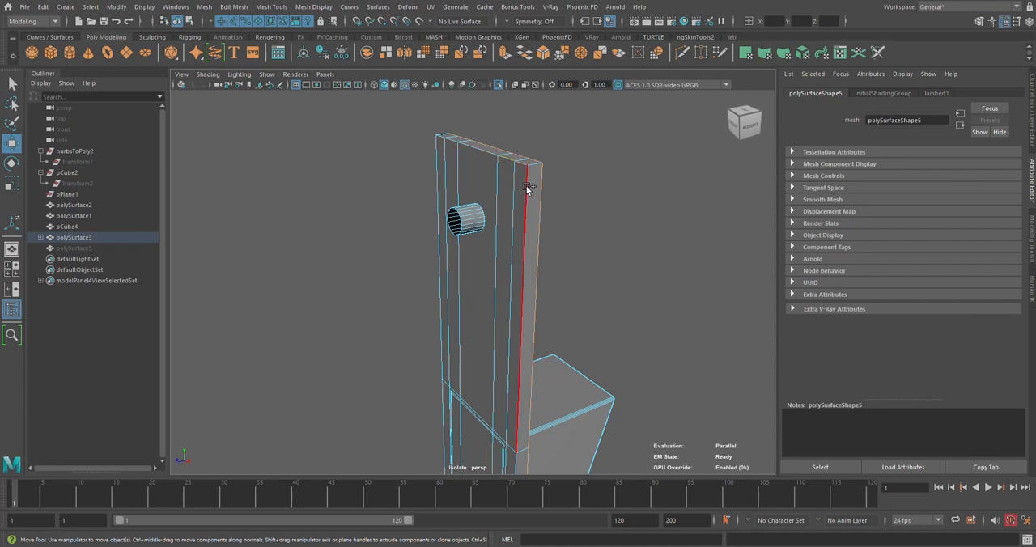
{"action": "left_click_drag", "start_coordinate": [498, 214], "coordinate": [599, 192], "text": "alt"}
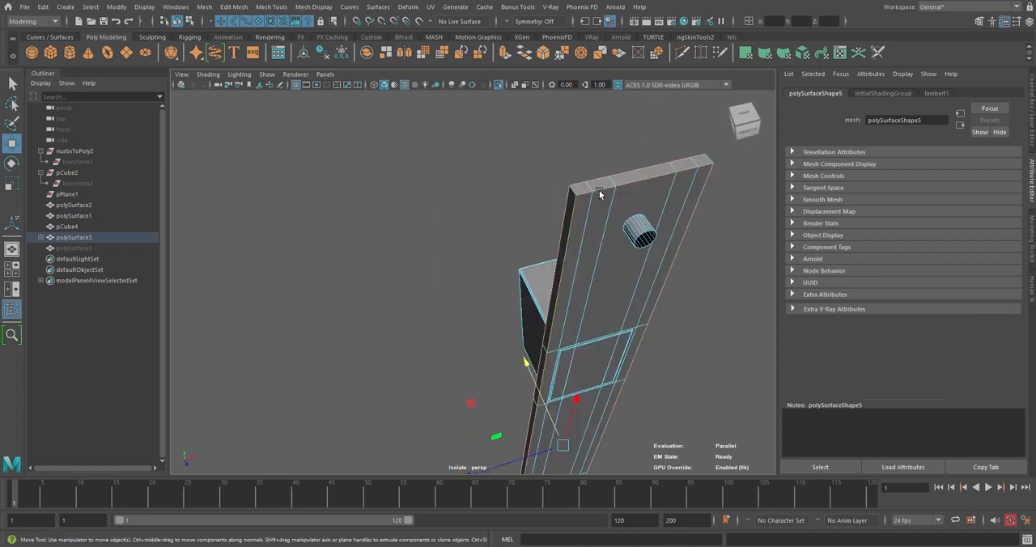
{"action": "middle_click_drag", "start_coordinate": [599, 193], "coordinate": [476, 260], "text": "alt"}
{"action": "scroll", "coordinate": [402, 256], "scroll_direction": "up", "scroll_amount": 4}
{"action": "left_click_drag", "start_coordinate": [368, 252], "coordinate": [605, 354], "text": "alt"}
{"action": "left_click", "coordinate": [516, 237]}
{"action": "middle_click_drag", "start_coordinate": [604, 355], "coordinate": [587, 350], "text": "alt"}
{"action": "left_click_drag", "start_coordinate": [570, 330], "coordinate": [538, 376], "text": "alt"}
Try a one-segment bevel with a fraction of 0 on the selected plate edges, then undo the fraction change and bevel
{"action": "left_click", "coordinate": [546, 60]}
{"action": "left_click_drag", "start_coordinate": [523, 304], "coordinate": [495, 249], "text": "alt"}
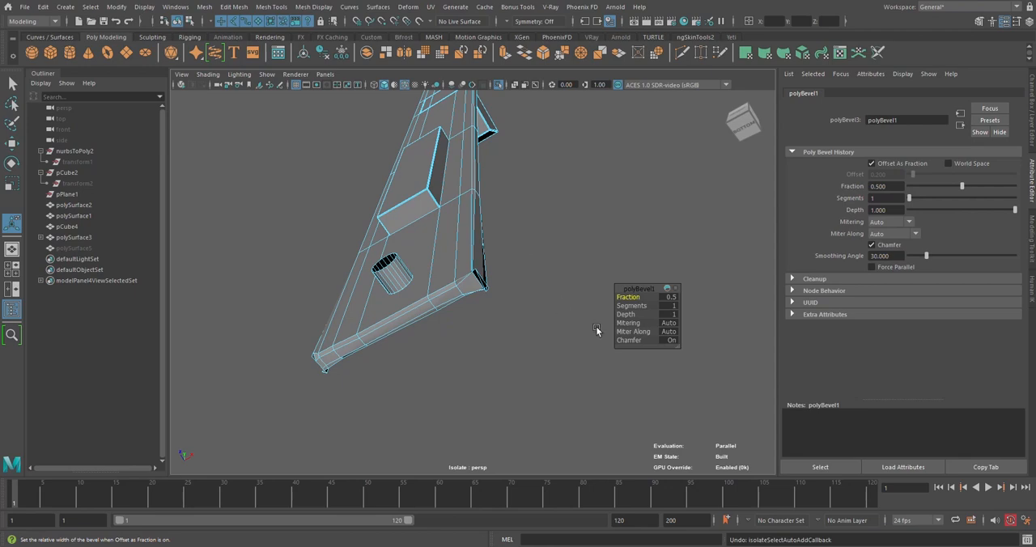
{"action": "left_click_drag", "start_coordinate": [630, 297], "coordinate": [628, 297]}
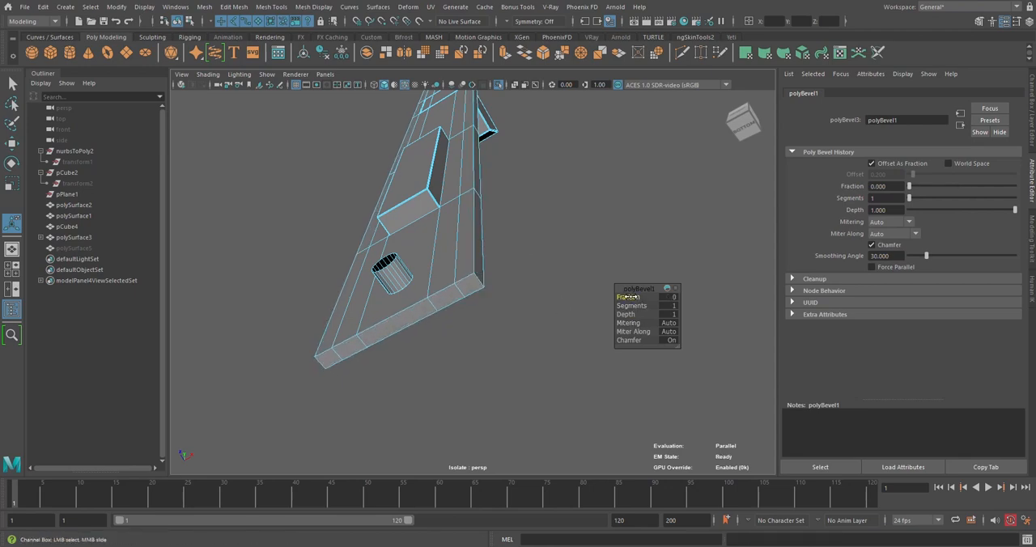
{"action": "key", "text": "ctrl+z"}
Adjust the edge selection around the latch plate and try to bevel it with one segment and a fraction of 0.2
{"action": "left_click_drag", "start_coordinate": [529, 260], "coordinate": [520, 200], "text": "alt"}
{"action": "left_click", "coordinate": [521, 200]}
{"action": "left_click", "coordinate": [404, 140]}
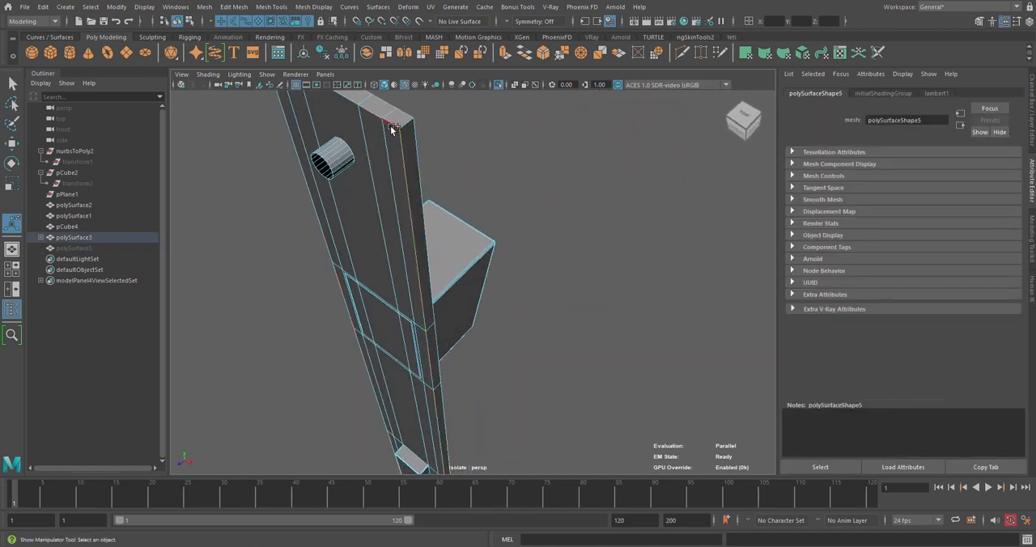
{"action": "left_click_drag", "start_coordinate": [404, 203], "coordinate": [615, 151], "text": "alt"}
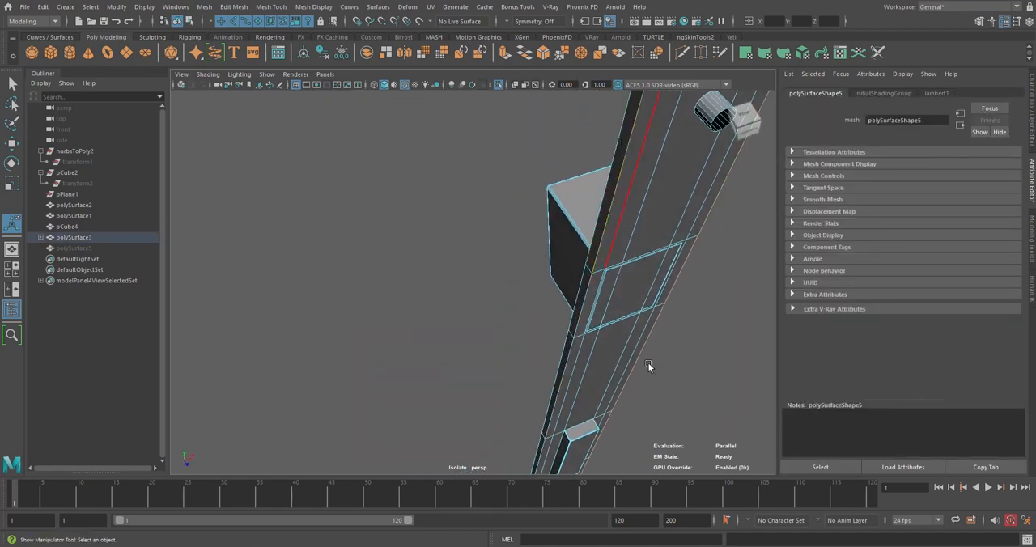
{"action": "left_click_drag", "start_coordinate": [650, 365], "coordinate": [548, 113], "text": "alt"}
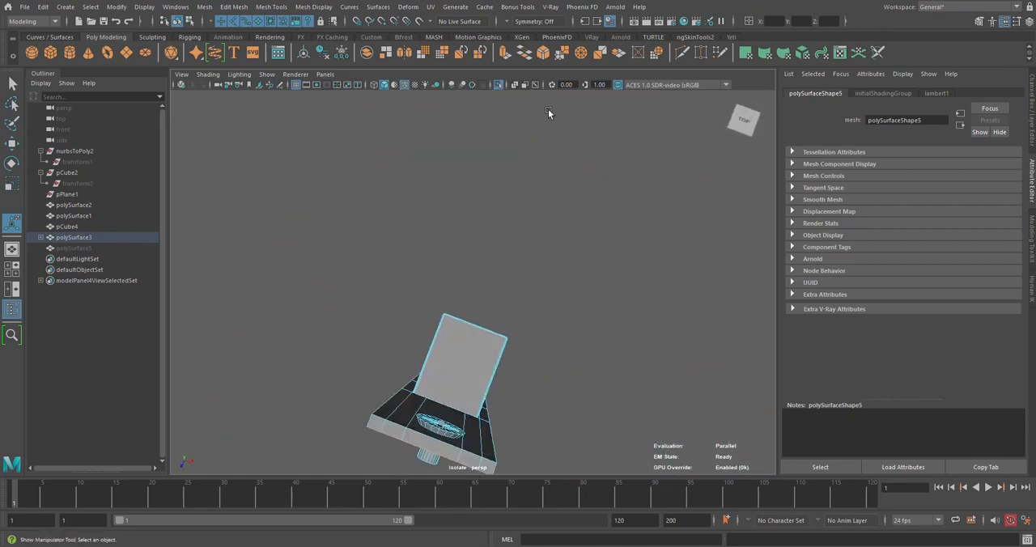
{"action": "left_click", "coordinate": [551, 54]}
{"action": "left_click_drag", "start_coordinate": [548, 284], "coordinate": [584, 297], "text": "alt"}
{"action": "middle_click_drag", "start_coordinate": [585, 296], "coordinate": [530, 345], "text": "alt"}
{"action": "scroll", "coordinate": [530, 344], "scroll_direction": "up", "scroll_amount": 3}
{"action": "left_click_drag", "start_coordinate": [637, 298], "coordinate": [628, 296]}
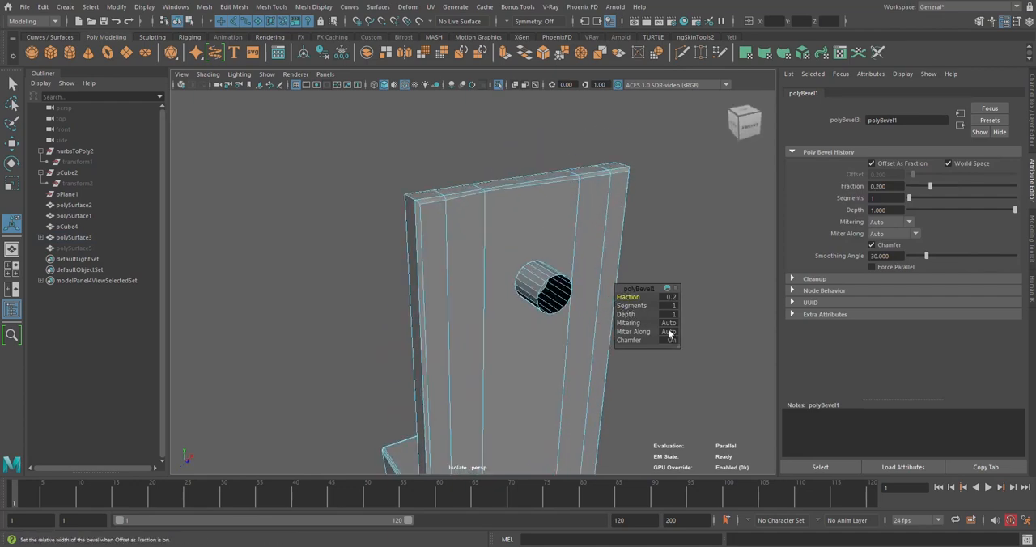
{"action": "left_click", "coordinate": [638, 218]}
{"action": "left_click", "coordinate": [559, 187]}
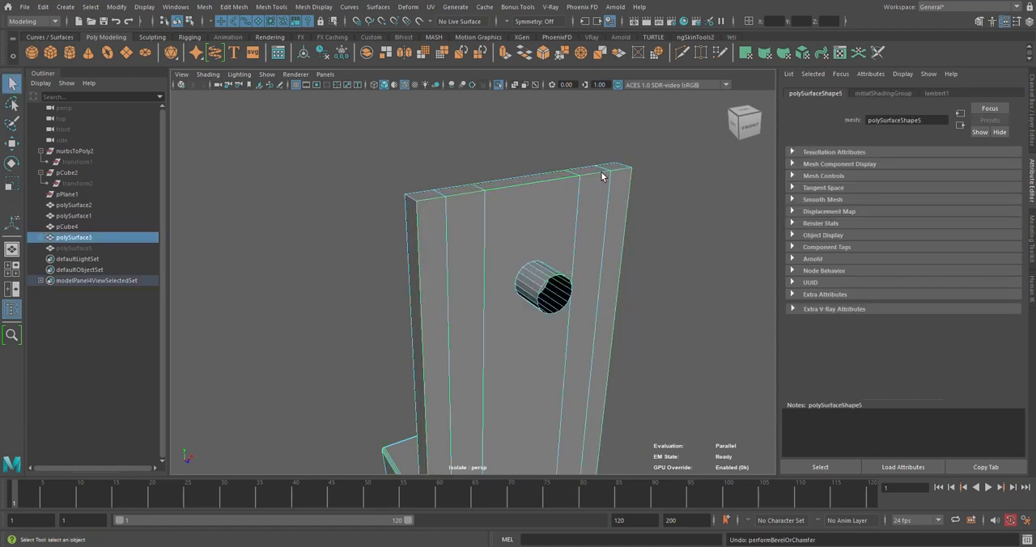
Return the latch plate to object selection and exit isolation to display the whole scene
{"action": "scroll", "coordinate": [567, 195], "scroll_direction": "down", "scroll_amount": 5}
{"action": "left_click_drag", "start_coordinate": [413, 264], "coordinate": [613, 272], "text": "alt"}
{"action": "left_click", "coordinate": [613, 272]}
{"action": "scroll", "coordinate": [523, 277], "scroll_direction": "up", "scroll_amount": 5}
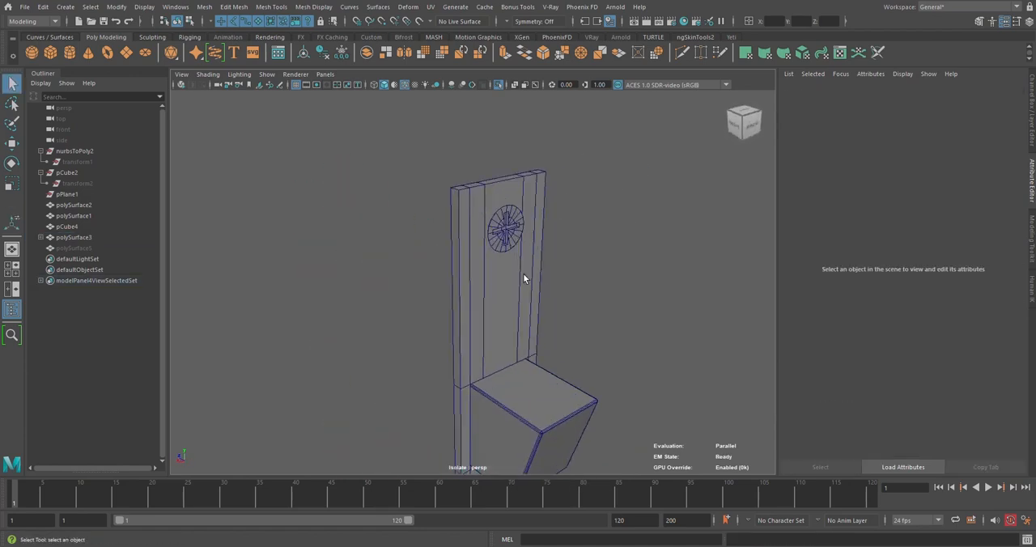
{"action": "left_click", "coordinate": [525, 277]}
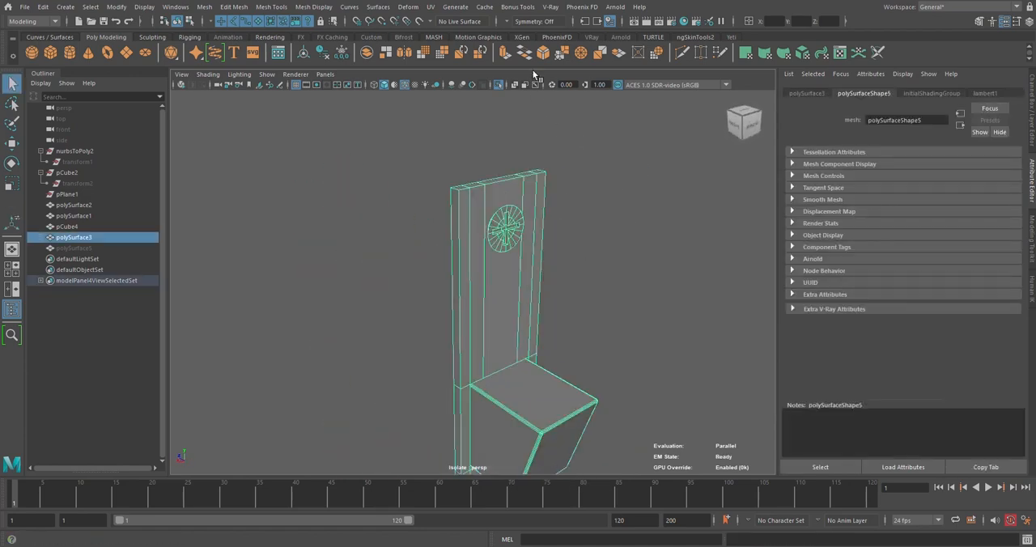
{"action": "left_click", "coordinate": [499, 87]}
Hide polySurface2 beside the door's edge to expose the latch plate and its bolt
{"action": "scroll", "coordinate": [639, 231], "scroll_direction": "down", "scroll_amount": 6}
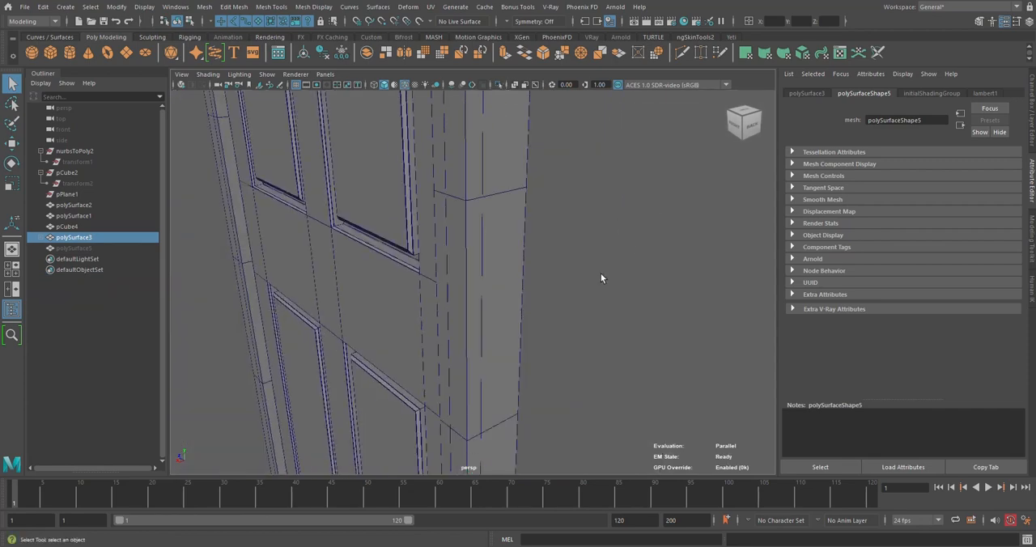
{"action": "left_click_drag", "start_coordinate": [601, 276], "coordinate": [408, 271], "text": "alt"}
{"action": "left_click", "coordinate": [467, 257]}
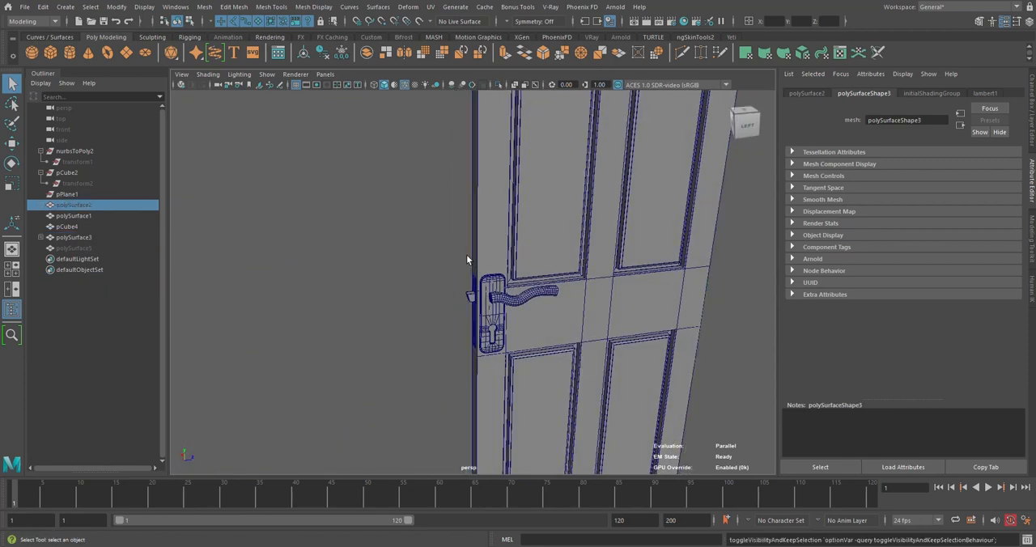
{"action": "left_click_drag", "start_coordinate": [466, 254], "coordinate": [512, 234], "text": "alt"}
{"action": "middle_click_drag", "start_coordinate": [513, 234], "coordinate": [513, 212], "text": "alt"}
{"action": "scroll", "coordinate": [513, 214], "scroll_direction": "up", "scroll_amount": 5}
{"action": "left_click_drag", "start_coordinate": [513, 215], "coordinate": [447, 241], "text": "alt"}
{"action": "left_click", "coordinate": [475, 231]}
{"action": "left_click", "coordinate": [423, 246]}
{"action": "scroll", "coordinate": [453, 248], "scroll_direction": "down", "scroll_amount": 4}
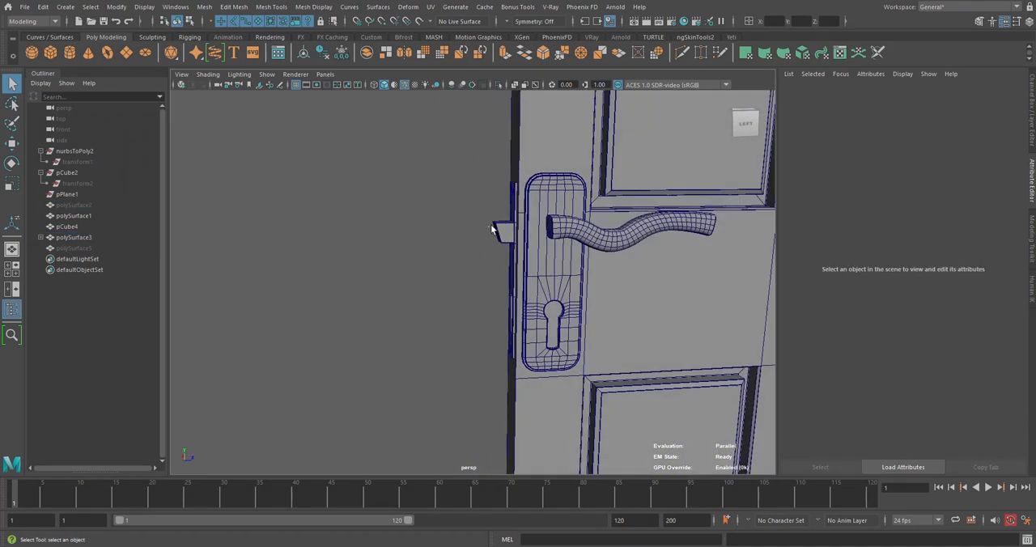
Push the latch bolt inward along X to about -8.0 so it protrudes less from the plate
{"action": "left_click", "coordinate": [505, 234]}
{"action": "key", "text": "w"}
{"action": "scroll", "coordinate": [507, 231], "scroll_direction": "up", "scroll_amount": 5}
{"action": "left_click_drag", "start_coordinate": [495, 183], "coordinate": [519, 182]}
{"action": "mouse_move", "coordinate": [487, 212]}
{"action": "left_mouse_down", "text": "alt"}
{"action": "mouse_move", "coordinate": [540, 255]}
{"action": "mouse_move", "coordinate": [443, 246]}
{"action": "mouse_move", "coordinate": [475, 226]}
{"action": "left_mouse_up", "text": "alt"}
{"action": "scroll", "coordinate": [535, 254], "scroll_direction": "up", "scroll_amount": 5}
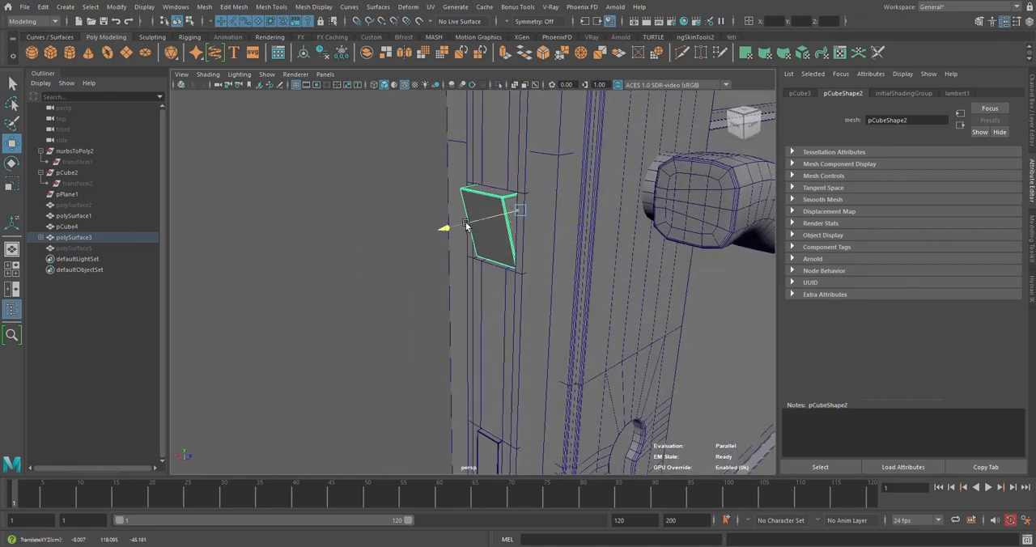
{"action": "left_click", "coordinate": [411, 242]}
{"action": "scroll", "coordinate": [411, 243], "scroll_direction": "down", "scroll_amount": 3}
{"action": "left_click_drag", "start_coordinate": [441, 245], "coordinate": [400, 244], "text": "alt"}
{"action": "scroll", "coordinate": [418, 239], "scroll_direction": "down", "scroll_amount": 3}
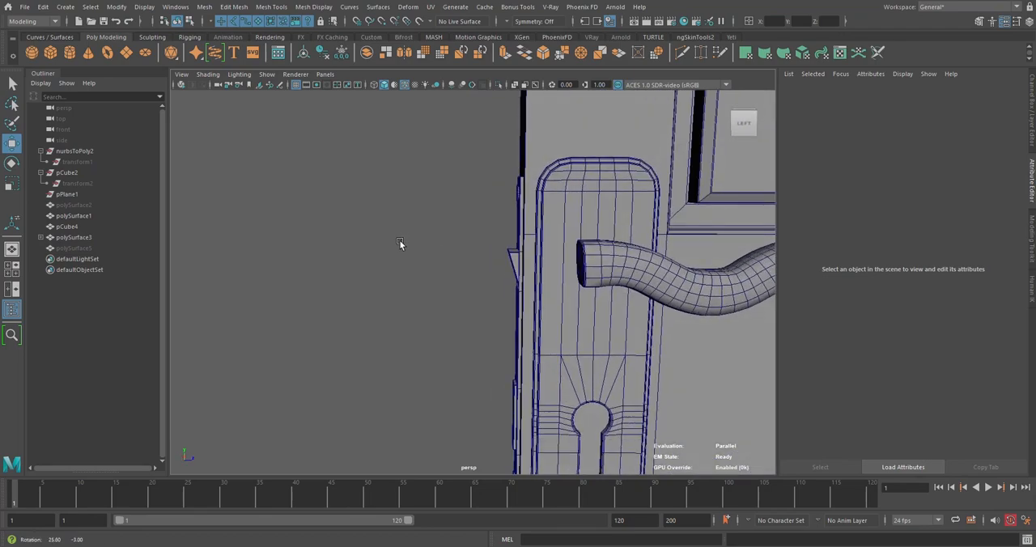
{"action": "scroll", "coordinate": [435, 256], "scroll_direction": "down", "scroll_amount": 2}
{"action": "scroll", "coordinate": [521, 259], "scroll_direction": "up", "scroll_amount": 6}
Select the vertices at the latch bolt's outer tip and move them slightly toward the door
{"action": "middle_click_drag", "start_coordinate": [521, 258], "coordinate": [423, 278], "text": "alt"}
{"action": "left_click_drag", "start_coordinate": [424, 277], "coordinate": [578, 314], "text": "alt"}
{"action": "left_click", "coordinate": [400, 274]}
{"action": "left_click", "coordinate": [386, 268]}
{"action": "right_click", "coordinate": [612, 258]}
{"action": "right_click_drag", "start_coordinate": [611, 259], "coordinate": [560, 256]}
{"action": "left_click_drag", "start_coordinate": [521, 266], "coordinate": [548, 262], "text": "alt"}
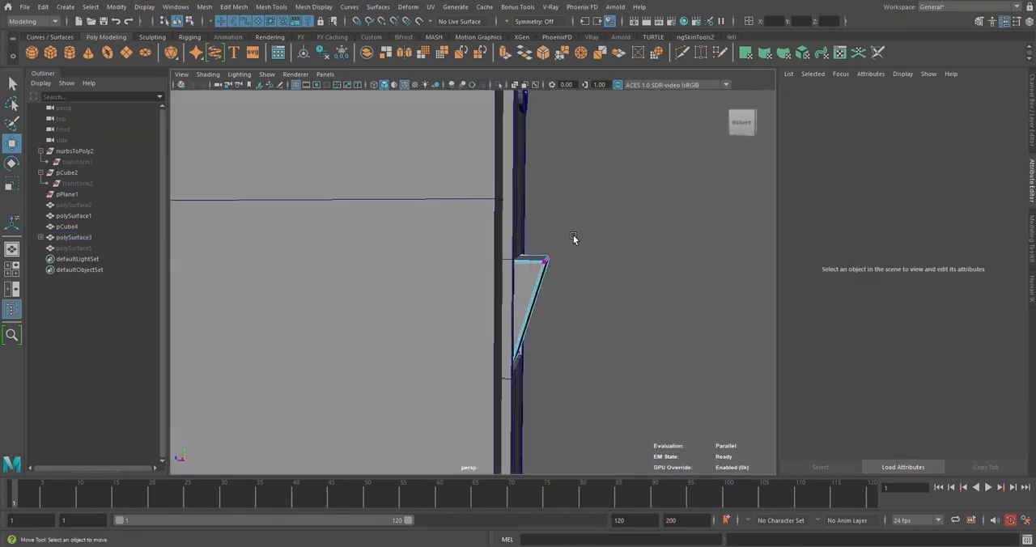
{"action": "left_click_drag", "start_coordinate": [579, 232], "coordinate": [535, 286]}
{"action": "left_click_drag", "start_coordinate": [594, 260], "coordinate": [586, 259]}
{"action": "right_click_drag", "start_coordinate": [564, 203], "coordinate": [597, 190]}
{"action": "left_click", "coordinate": [611, 223]}
Unparent the screws, the bolt and the other child parts from the detailed latch plate polySurface3
{"action": "scroll", "coordinate": [610, 298], "scroll_direction": "down", "scroll_amount": 3}
{"action": "left_click_drag", "start_coordinate": [610, 298], "coordinate": [427, 298], "text": "alt"}
{"action": "left_click", "coordinate": [438, 317]}
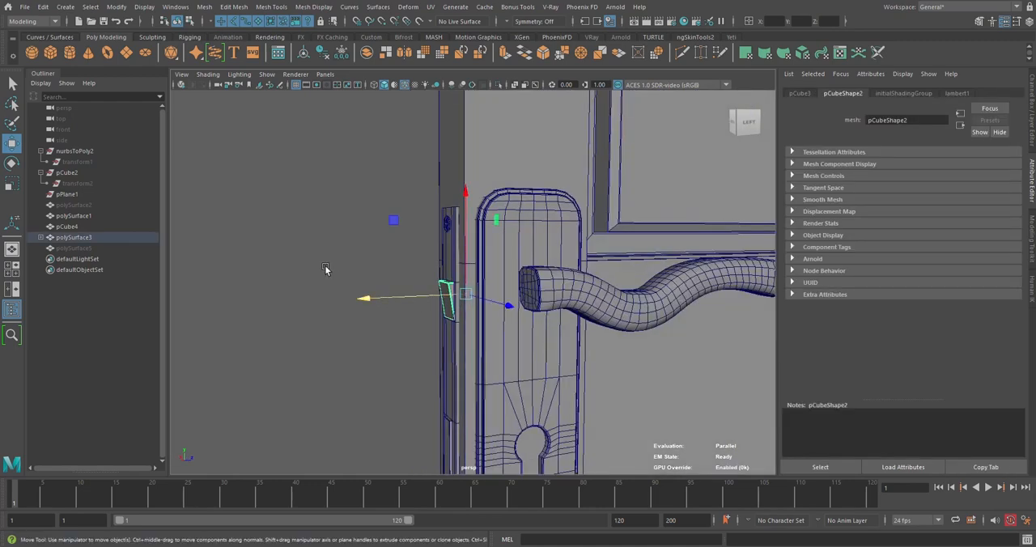
{"action": "left_click", "coordinate": [325, 268]}
{"action": "left_click", "coordinate": [40, 238]}
{"action": "left_click_drag", "start_coordinate": [73, 249], "coordinate": [73, 278]}
{"action": "key", "text": "shift+p"}
Unhide the plate copy polySurface5 and nudge it slightly outward from the door's edge along X
{"action": "left_click", "coordinate": [320, 273]}
{"action": "scroll", "coordinate": [319, 273], "scroll_direction": "down", "scroll_amount": 3}
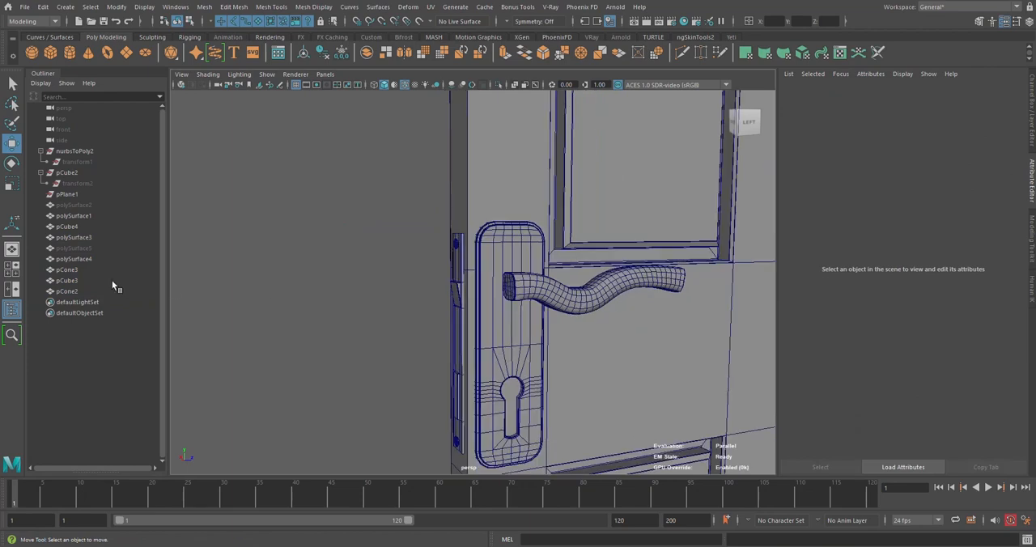
{"action": "left_click", "coordinate": [77, 249]}
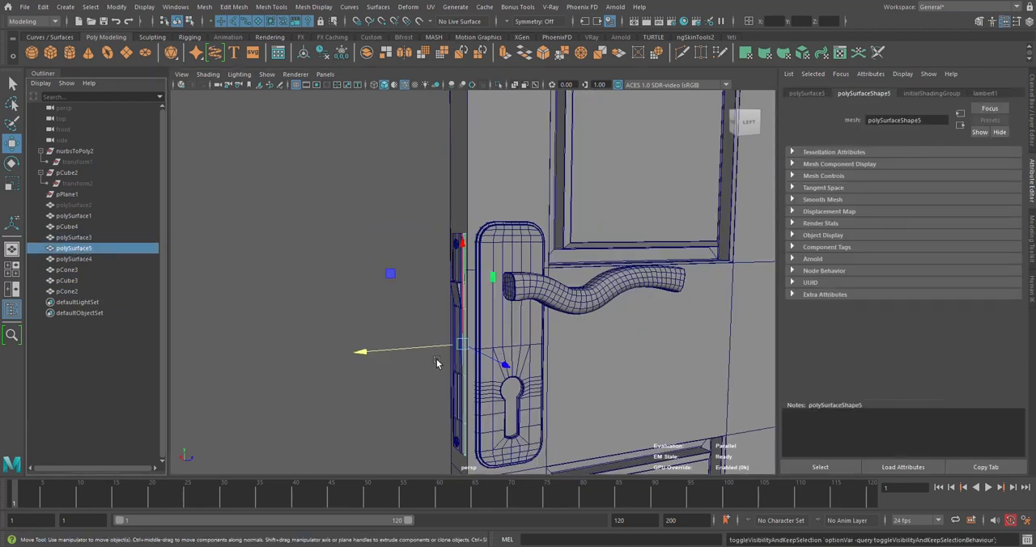
{"action": "left_click_drag", "start_coordinate": [438, 347], "coordinate": [434, 346]}
{"action": "left_click_drag", "start_coordinate": [385, 274], "coordinate": [477, 322], "text": "alt"}
{"action": "scroll", "coordinate": [571, 326], "scroll_direction": "up", "scroll_amount": 3}
{"action": "scroll", "coordinate": [478, 321], "scroll_direction": "up", "scroll_amount": 4}
Match the plate copy polySurface5 to the transformation of the fitted latch plate polySurface3
{"action": "left_click", "coordinate": [395, 215], "text": "shift"}
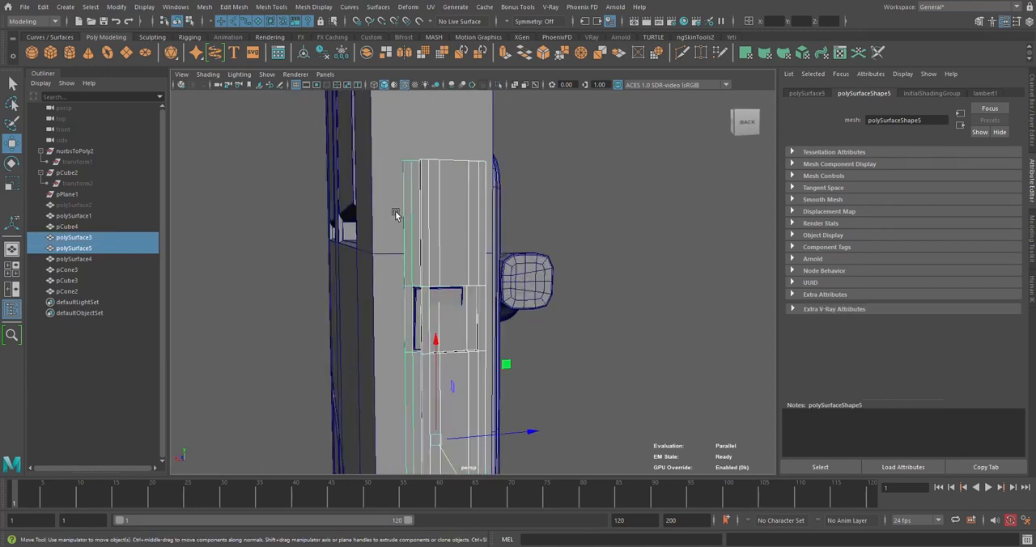
{"action": "left_click", "coordinate": [113, 8]}
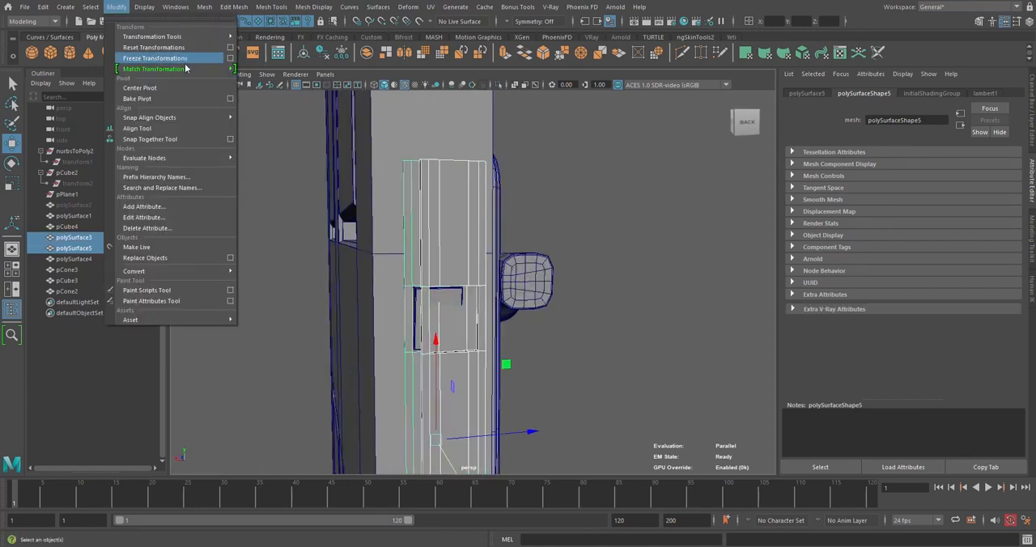
{"action": "mouse_move", "coordinate": [185, 69]}
{"action": "left_click", "coordinate": [303, 74]}
Examine the detailed latch plate polySurface3 against its matched copy on the door's edge from several angles
{"action": "left_click", "coordinate": [84, 238]}
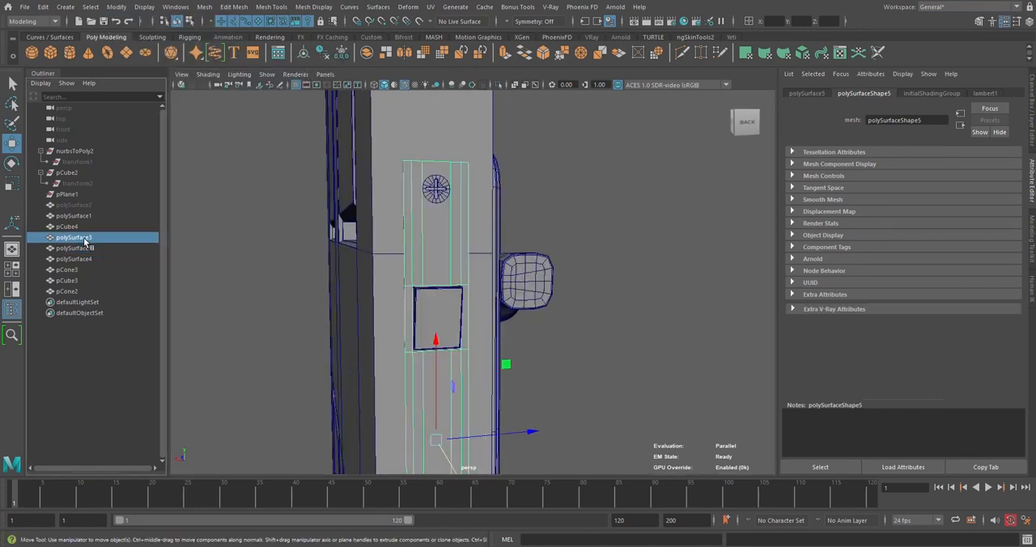
{"action": "left_click_drag", "start_coordinate": [433, 405], "coordinate": [536, 460], "text": "alt"}
{"action": "left_click_drag", "start_coordinate": [551, 411], "coordinate": [414, 375], "text": "alt"}
{"action": "middle_click_drag", "start_coordinate": [414, 375], "coordinate": [415, 235], "text": "alt"}
{"action": "left_click_drag", "start_coordinate": [415, 243], "coordinate": [473, 356], "text": "alt"}
{"action": "middle_click_drag", "start_coordinate": [462, 392], "coordinate": [450, 297], "text": "alt"}
{"action": "left_click_drag", "start_coordinate": [450, 297], "coordinate": [426, 294], "text": "alt"}
{"action": "scroll", "coordinate": [445, 261], "scroll_direction": "down", "scroll_amount": 3}
{"action": "middle_click_drag", "start_coordinate": [446, 262], "coordinate": [453, 327], "text": "alt"}
{"action": "left_click_drag", "start_coordinate": [453, 328], "coordinate": [445, 344], "text": "alt"}
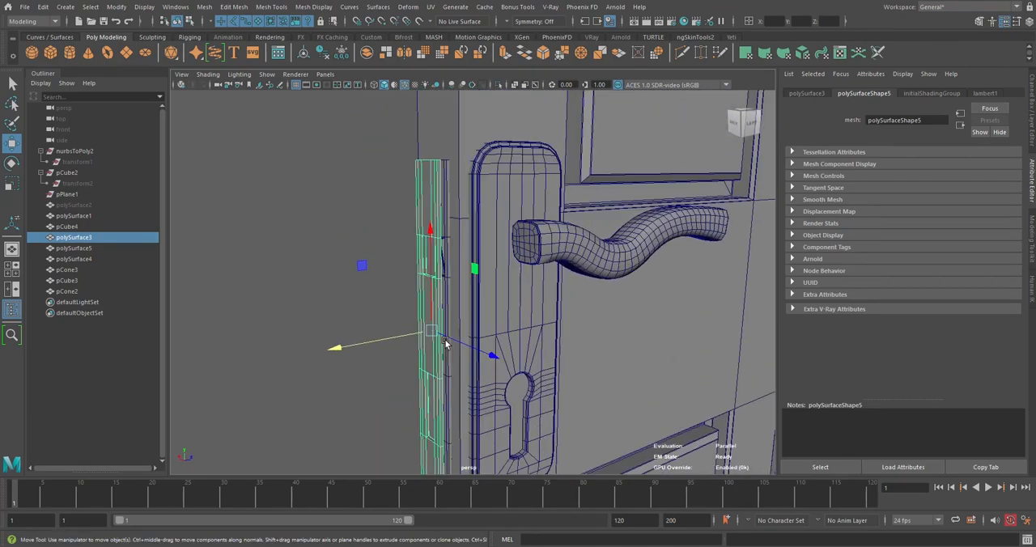
{"action": "left_click_drag", "start_coordinate": [340, 241], "coordinate": [428, 190], "text": "alt"}
{"action": "scroll", "coordinate": [447, 179], "scroll_direction": "down", "scroll_amount": 5}
{"action": "scroll", "coordinate": [448, 179], "scroll_direction": "down", "scroll_amount": 2}
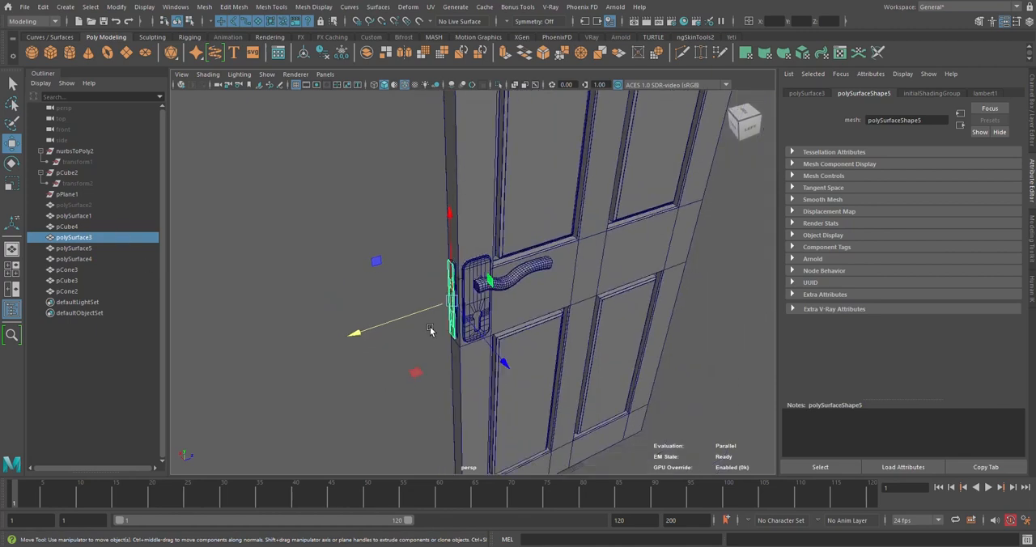
Select the panelled door polySurface1 instead of the latch plate
{"action": "left_click_drag", "start_coordinate": [429, 330], "coordinate": [677, 272], "text": "alt"}
{"action": "left_click", "coordinate": [713, 267]}
{"action": "left_click", "coordinate": [556, 217]}
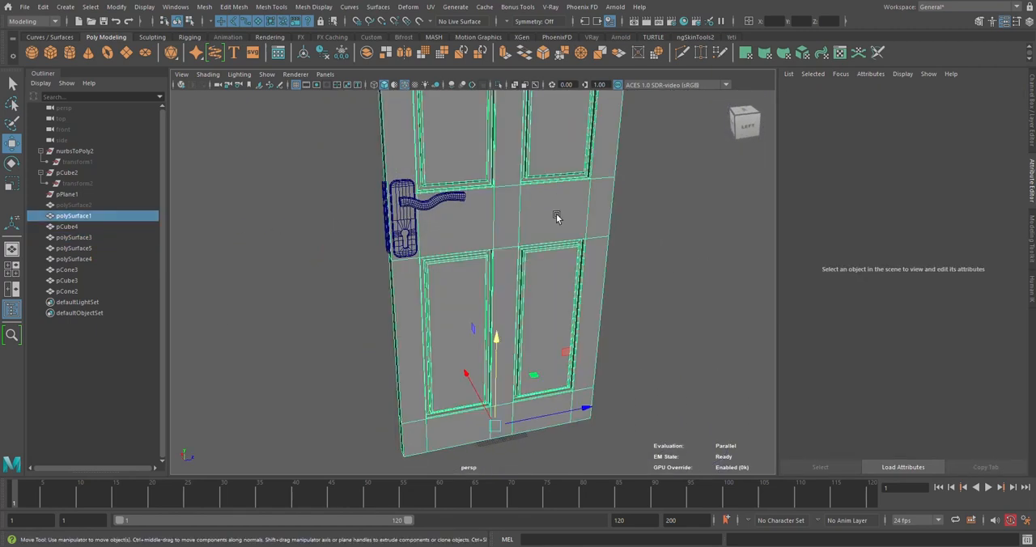
Draw a NURBS circle on the grid beside the door's bottom corner opposite the handle
{"action": "scroll", "coordinate": [556, 217], "scroll_direction": "down", "scroll_amount": 3}
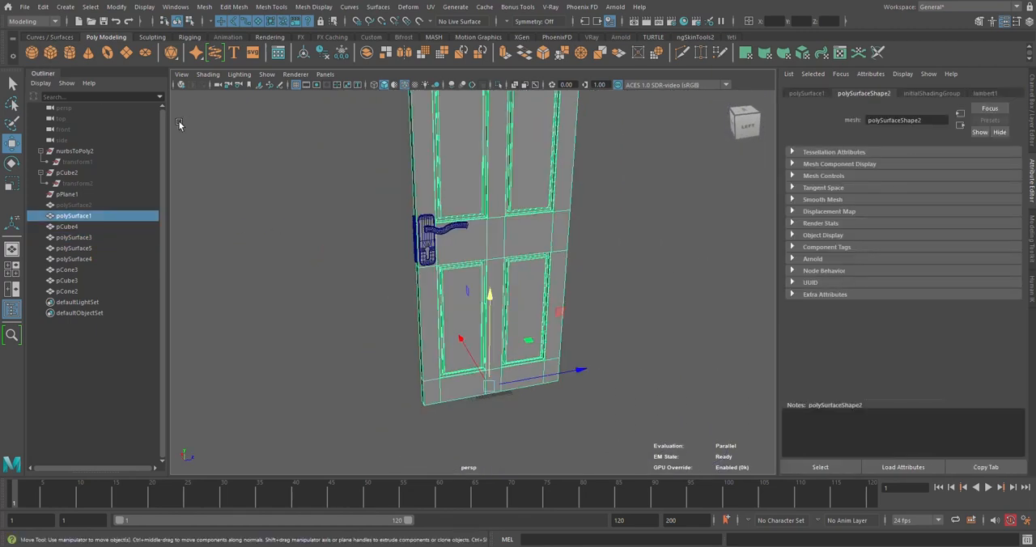
{"action": "left_click_drag", "start_coordinate": [640, 319], "coordinate": [609, 280], "text": "alt"}
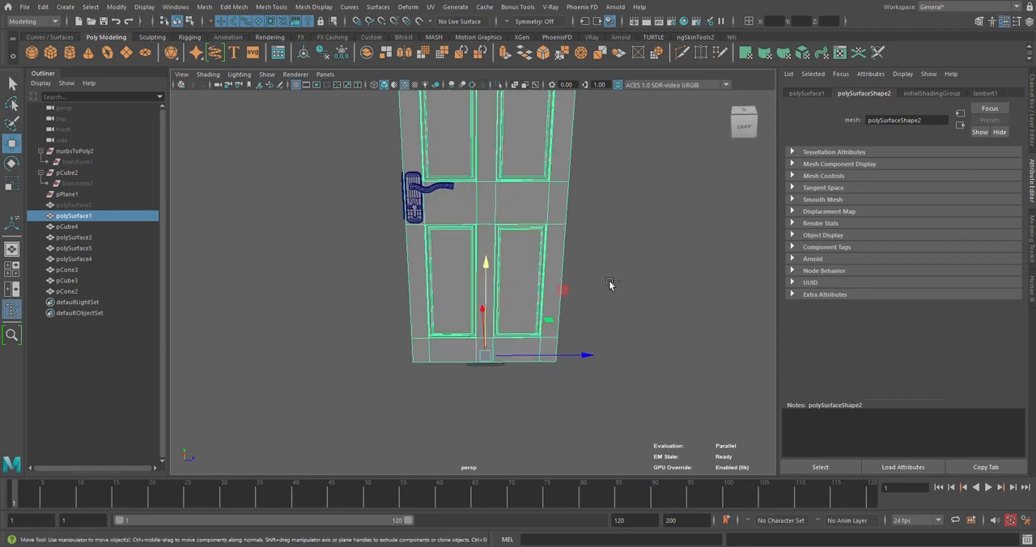
{"action": "left_click", "coordinate": [616, 303]}
{"action": "left_click_drag", "start_coordinate": [555, 307], "coordinate": [506, 290], "text": "alt"}
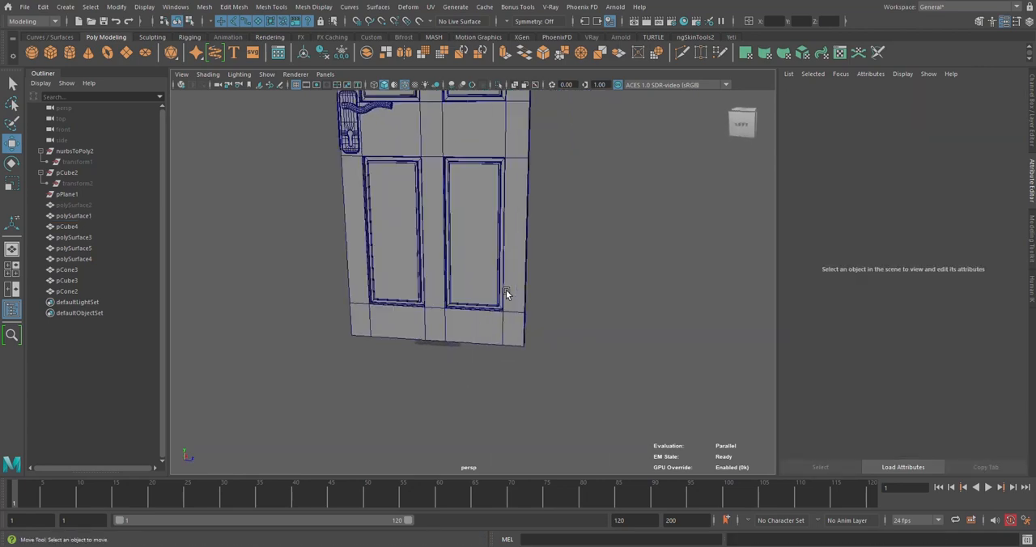
{"action": "right_click_drag", "start_coordinate": [506, 290], "coordinate": [574, 339], "text": "alt"}
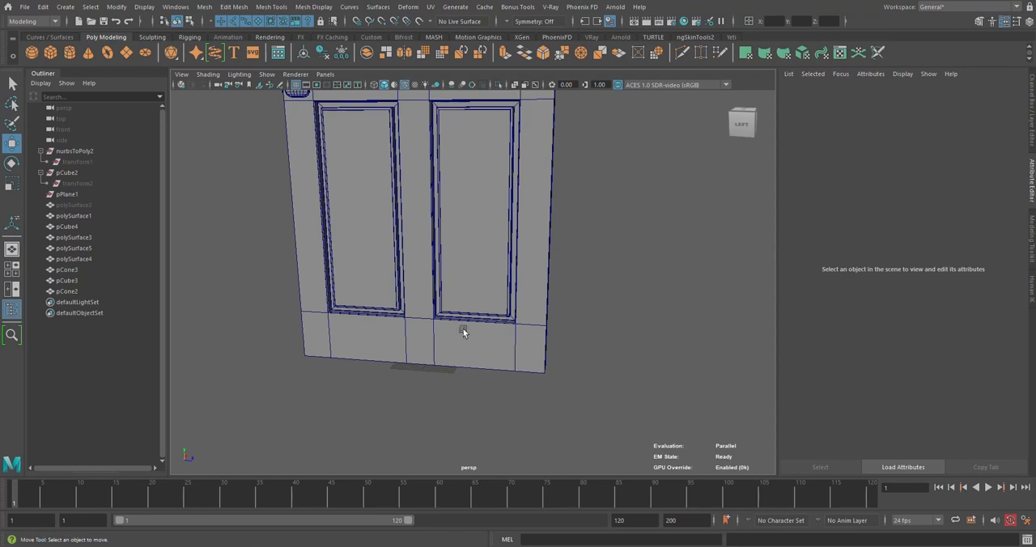
{"action": "left_click", "coordinate": [36, 38]}
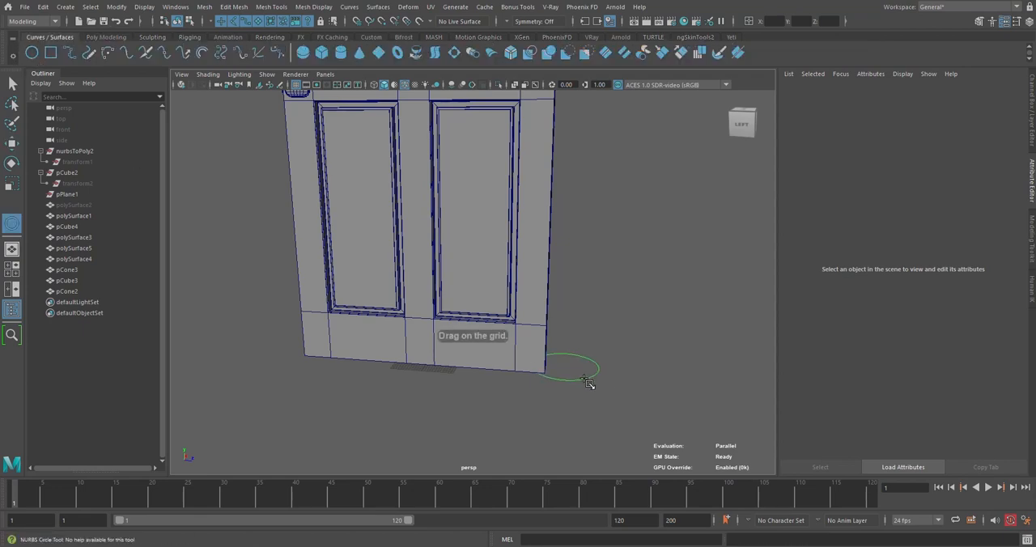
{"action": "left_click", "coordinate": [588, 382]}
Snap the circle's centre to the door's bottom corner opposite the handle and adjust its position along X
{"action": "left_click_drag", "start_coordinate": [590, 400], "coordinate": [505, 384], "text": "alt"}
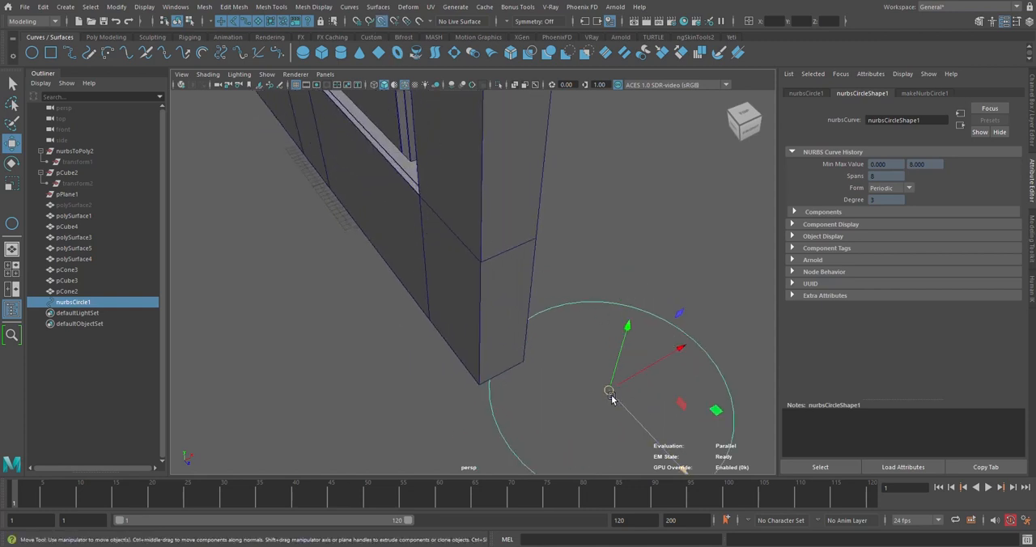
{"action": "left_click_drag", "start_coordinate": [612, 399], "coordinate": [493, 379]}
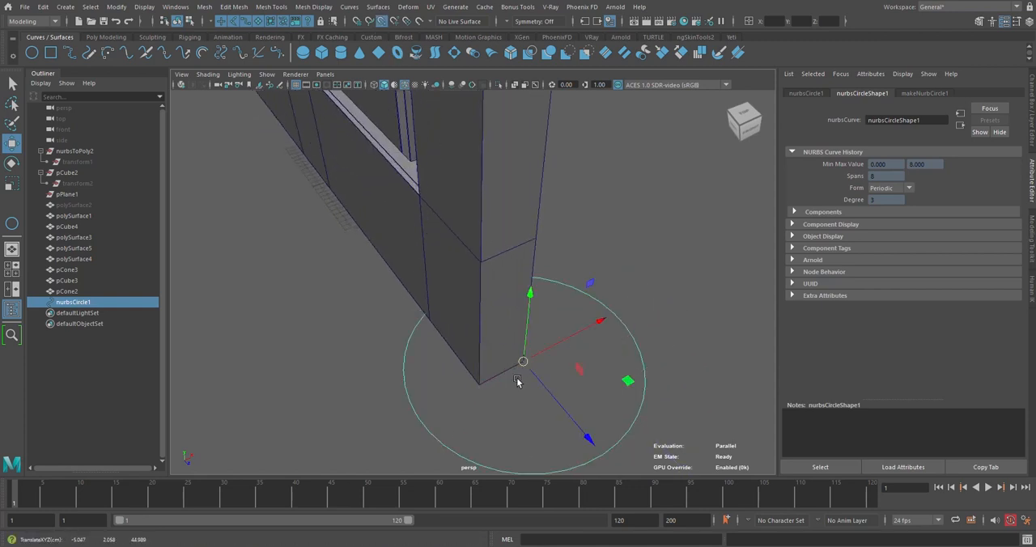
{"action": "key", "text": "d"}
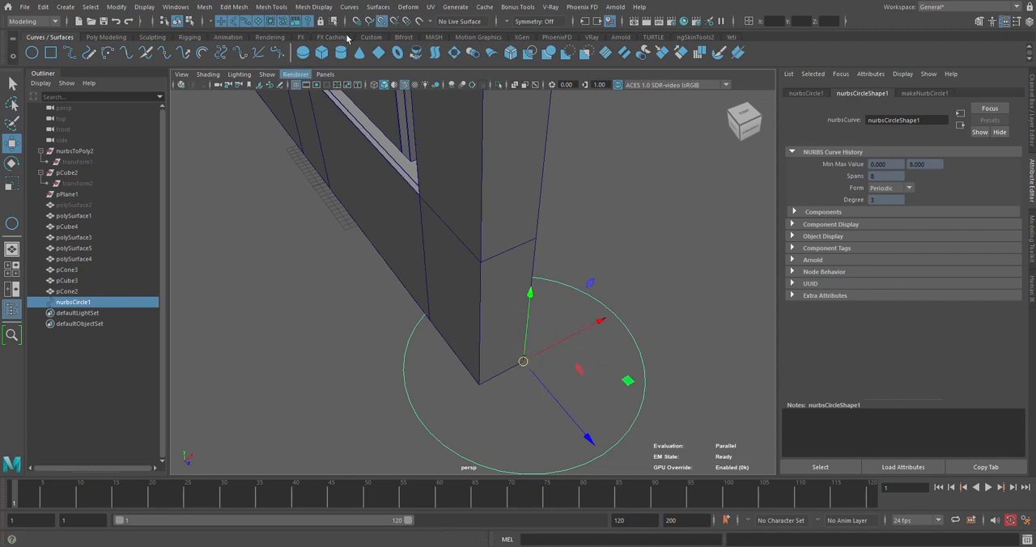
{"action": "left_click_drag", "start_coordinate": [579, 337], "coordinate": [626, 330]}
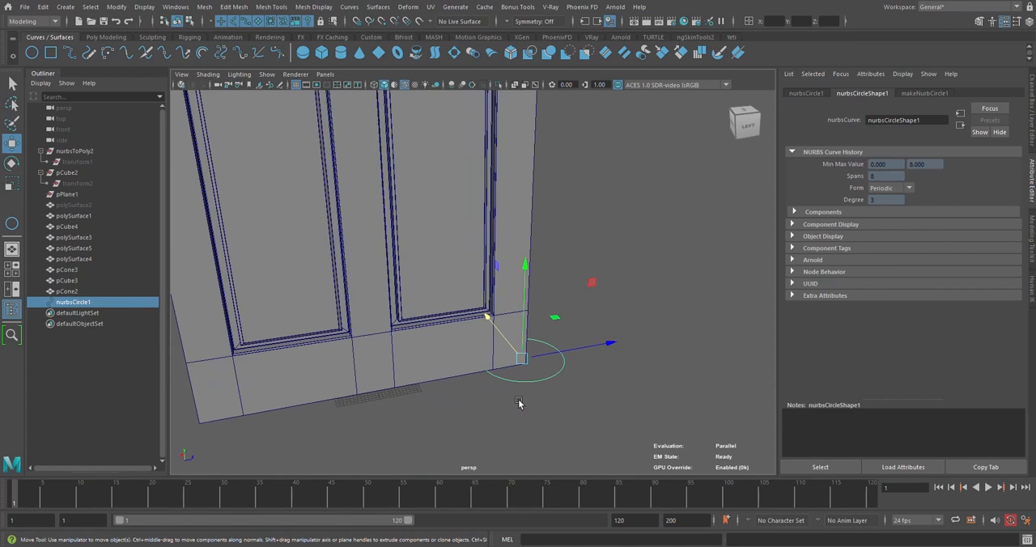
{"action": "left_click_drag", "start_coordinate": [519, 403], "coordinate": [144, 321], "text": "alt"}
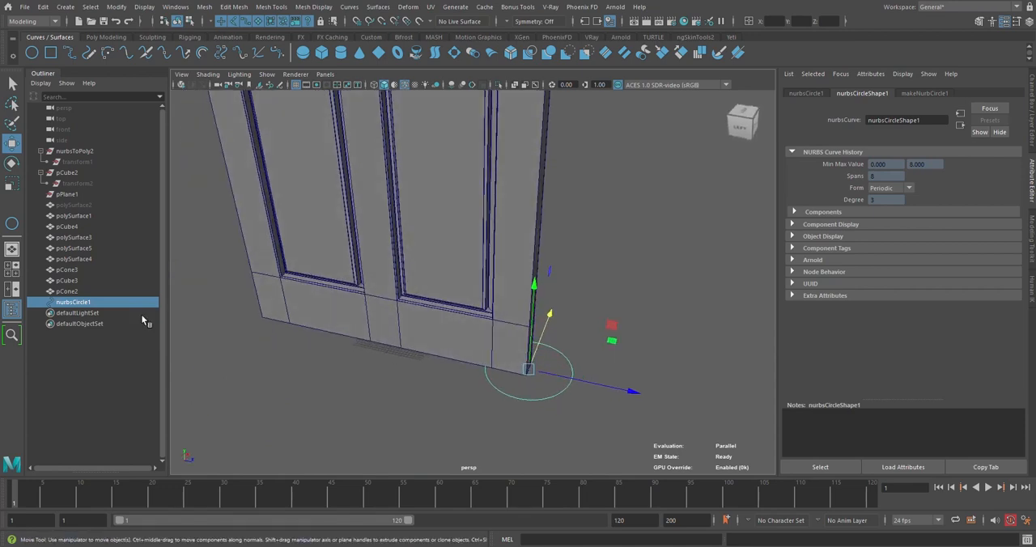
Parent the panelled door polySurface1 to the circle nurbsCircle1
{"action": "left_click", "coordinate": [483, 341]}
{"action": "left_click", "coordinate": [569, 363], "text": "shift"}
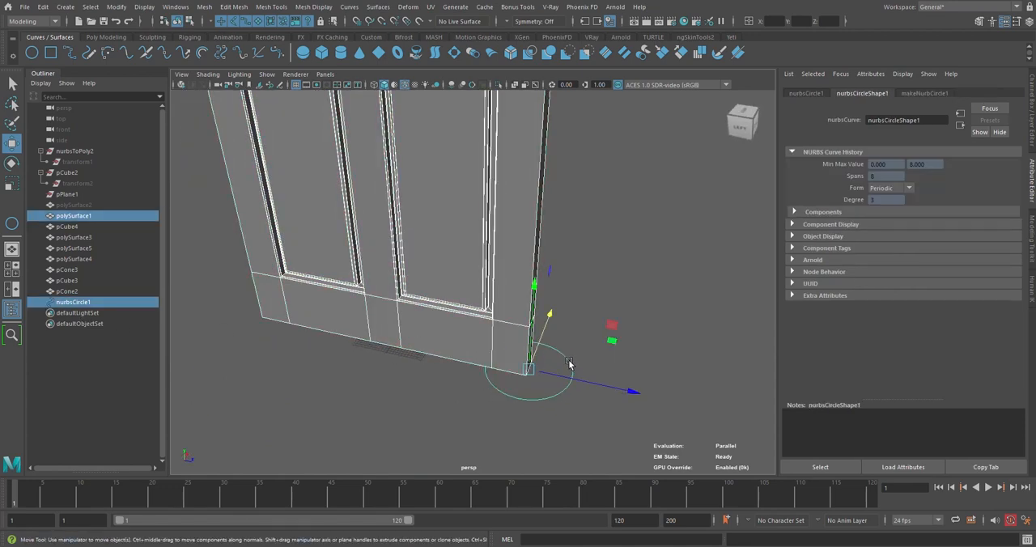
{"action": "key", "text": "p"}
Parent the door handle pCube4 under nurbsCircle1
{"action": "scroll", "coordinate": [566, 354], "scroll_direction": "down", "scroll_amount": 6}
{"action": "left_click_drag", "start_coordinate": [418, 208], "coordinate": [481, 238], "text": "alt"}
{"action": "scroll", "coordinate": [488, 243], "scroll_direction": "up", "scroll_amount": 6}
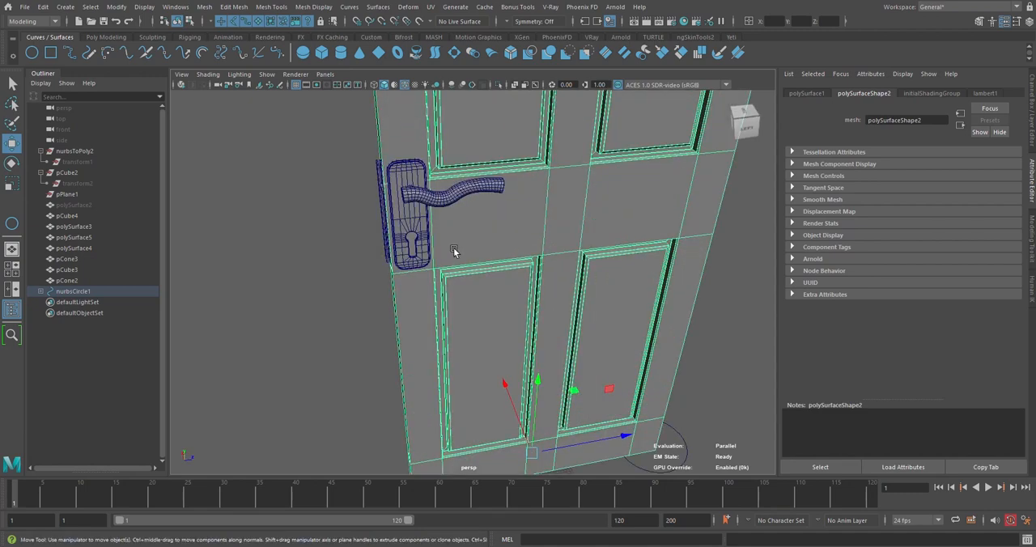
{"action": "scroll", "coordinate": [453, 252], "scroll_direction": "up", "scroll_amount": 4}
{"action": "left_click", "coordinate": [445, 192]}
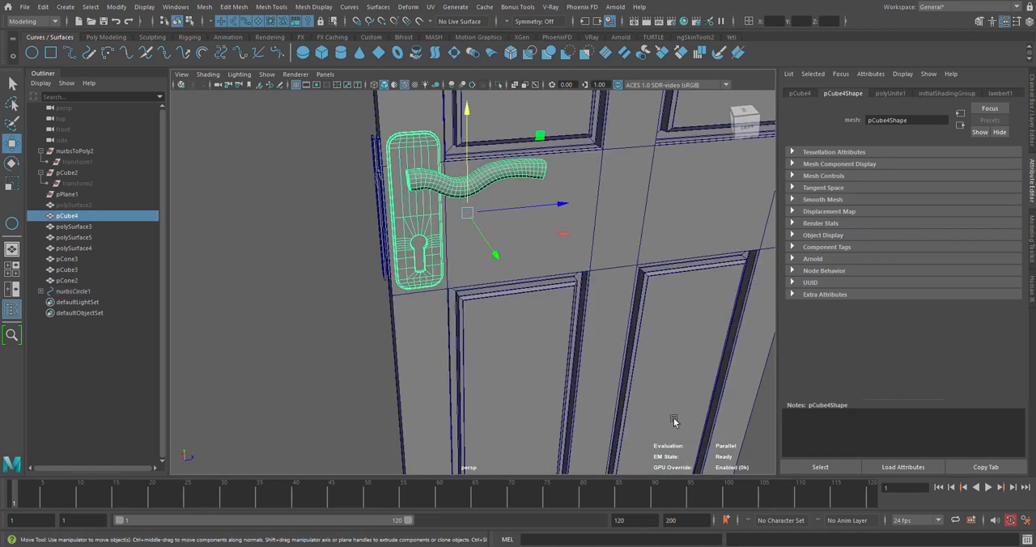
{"action": "scroll", "coordinate": [231, 262], "scroll_direction": "down", "scroll_amount": 4}
{"action": "middle_click_drag", "start_coordinate": [78, 217], "coordinate": [91, 299]}
Try swinging the door and handle by rotating nurbsCircle1 about Y, and undo the rotation
{"action": "left_click", "coordinate": [625, 410]}
{"action": "key", "text": "e"}
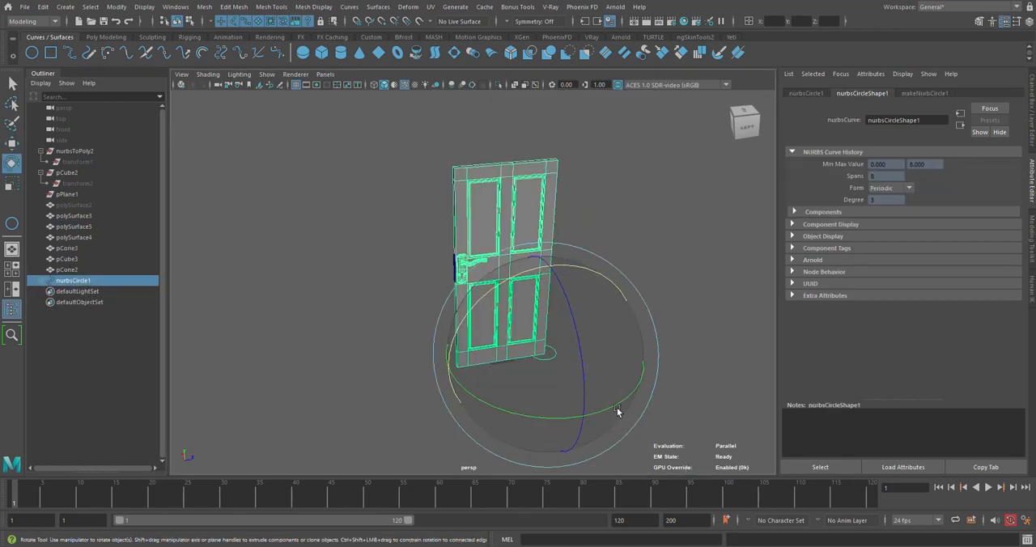
{"action": "left_click_drag", "start_coordinate": [540, 415], "coordinate": [608, 411]}
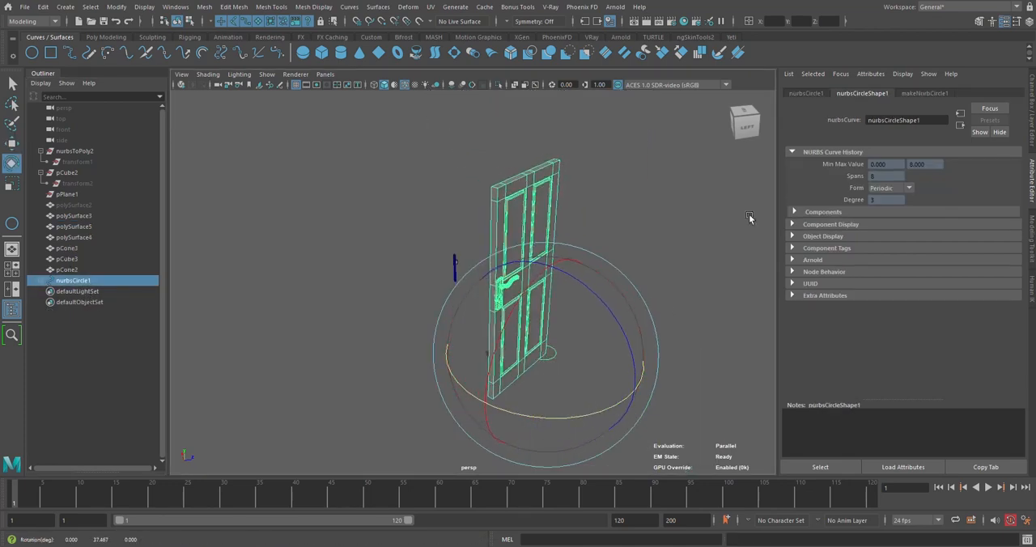
{"action": "left_click", "coordinate": [1032, 87]}
{"action": "key", "text": "ctrl+z"}
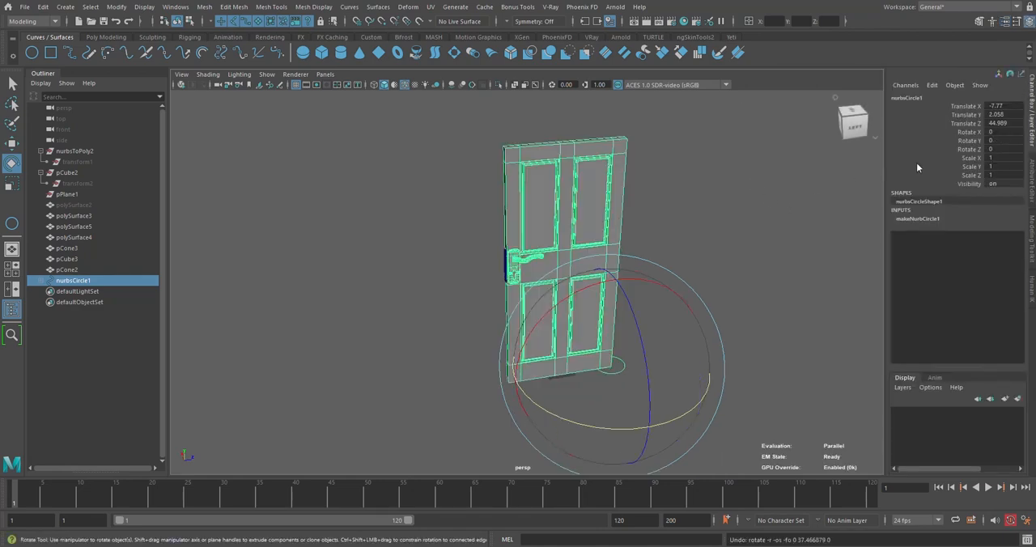
Freeze the transformations of nurbsCircle1 and rotate it about 32 degrees around Y to swing the door open
{"action": "left_click", "coordinate": [106, 37]}
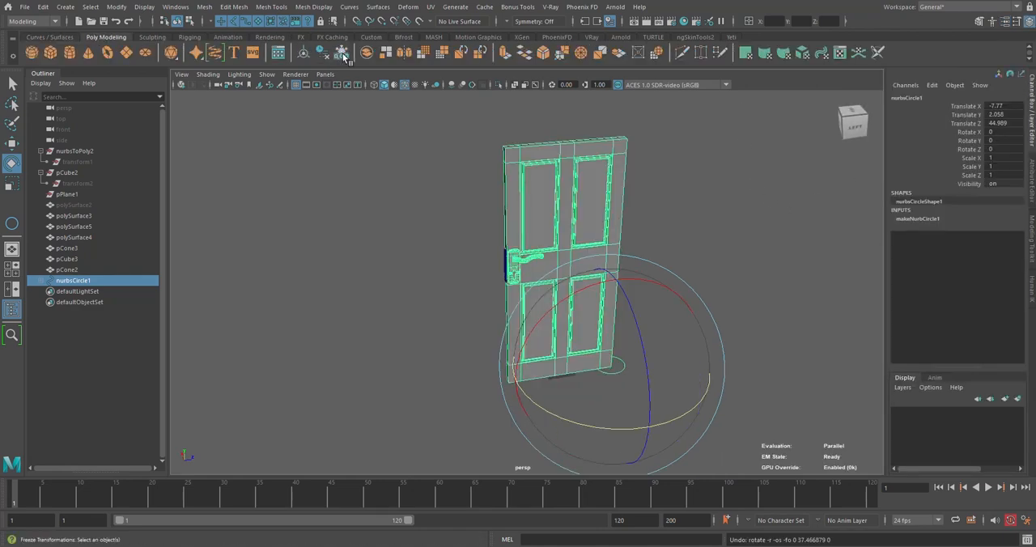
{"action": "left_click_drag", "start_coordinate": [684, 419], "coordinate": [729, 400]}
{"action": "left_click", "coordinate": [645, 300]}
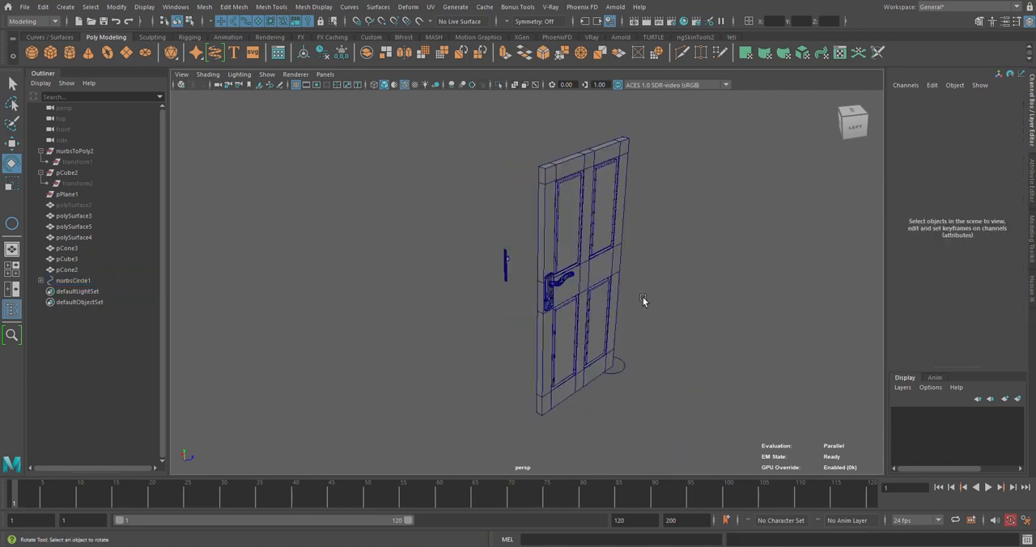
{"action": "left_click_drag", "start_coordinate": [645, 299], "coordinate": [542, 277], "text": "alt"}
Hide nurbsCircle1 with the door and unhide the door frame polySurface2 to view the latch parts against it
{"action": "left_click", "coordinate": [73, 280]}
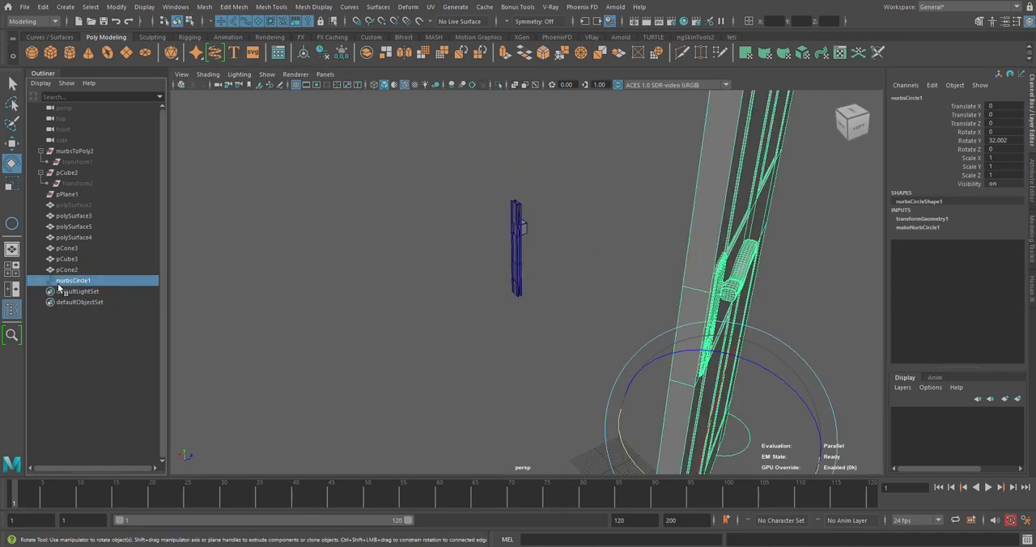
{"action": "key", "text": "h"}
{"action": "left_click", "coordinate": [73, 207]}
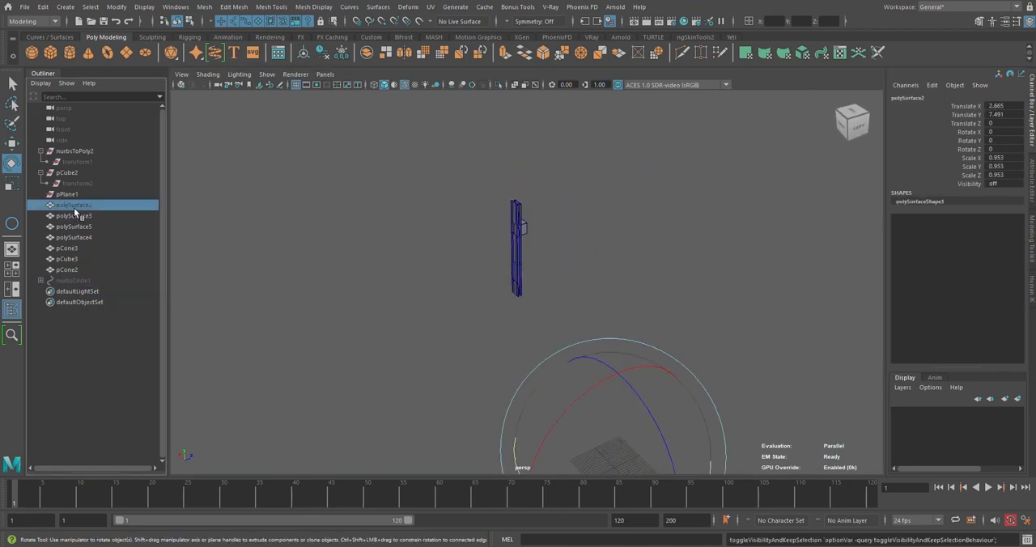
{"action": "key", "text": "h"}
{"action": "left_click_drag", "start_coordinate": [609, 239], "coordinate": [488, 224], "text": "alt"}
{"action": "key", "text": "f"}
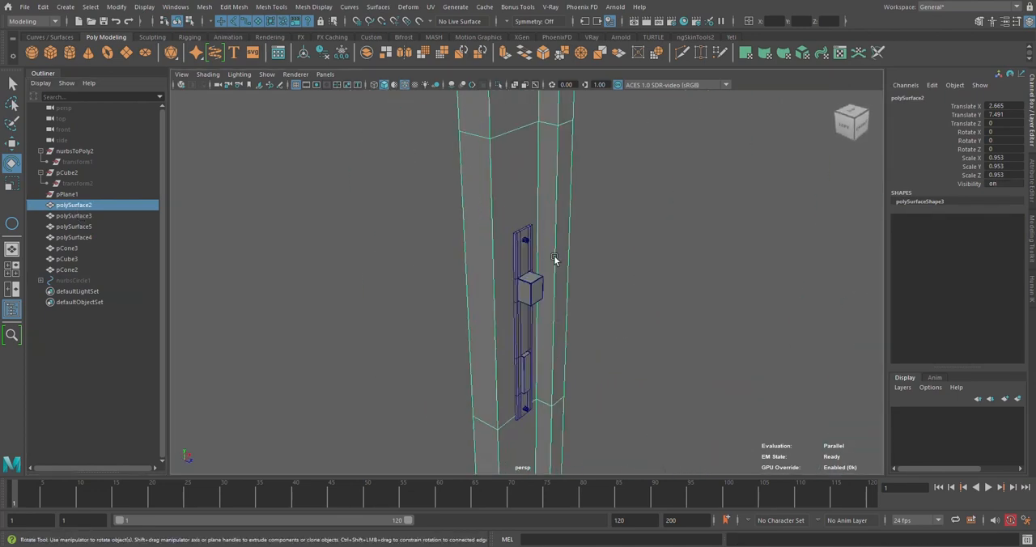
Undo the visibility changes to polySurface2 and nurbsCircle1, bringing back the swung door
{"action": "key", "text": "h"}
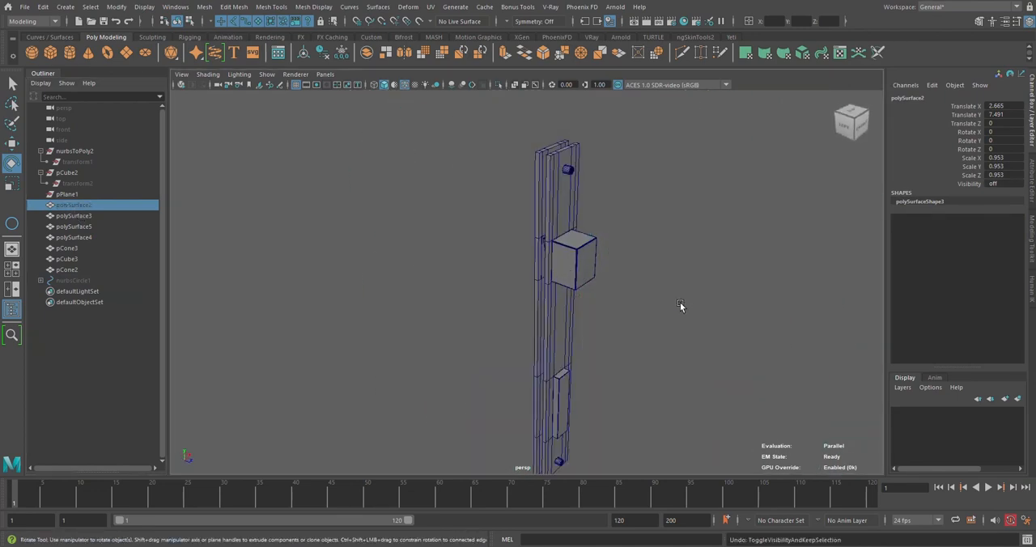
{"action": "left_click_drag", "start_coordinate": [679, 302], "coordinate": [615, 277], "text": "alt"}
{"action": "key", "text": "ctrl+z"}
{"action": "key", "text": "ctrl+z"}
{"action": "key", "text": "ctrl+z"}
{"action": "key", "text": "ctrl+z"}
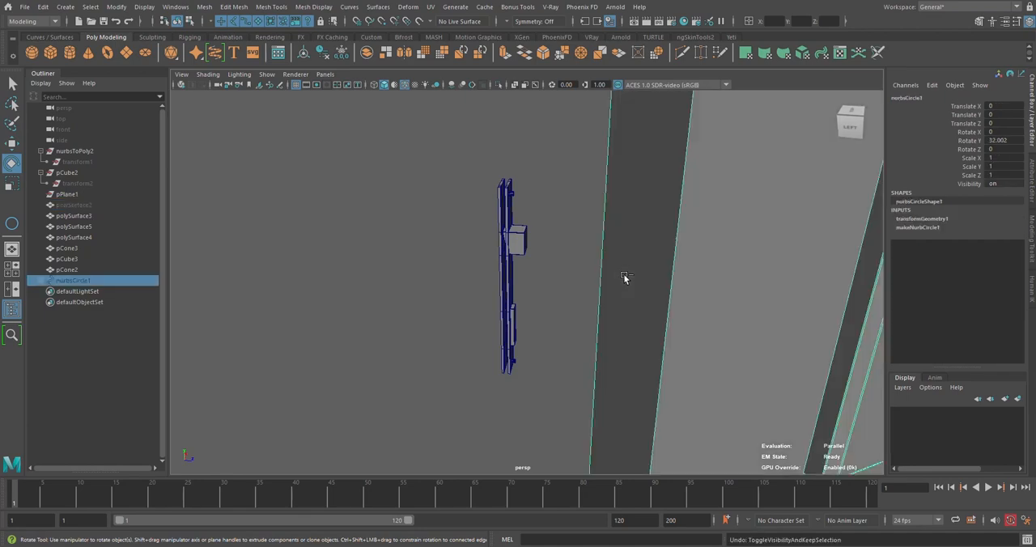
{"action": "left_click_drag", "start_coordinate": [541, 270], "coordinate": [635, 270], "text": "alt"}
{"action": "right_click_drag", "start_coordinate": [636, 270], "coordinate": [620, 296], "text": "alt"}
{"action": "key", "text": "ctrl+z"}
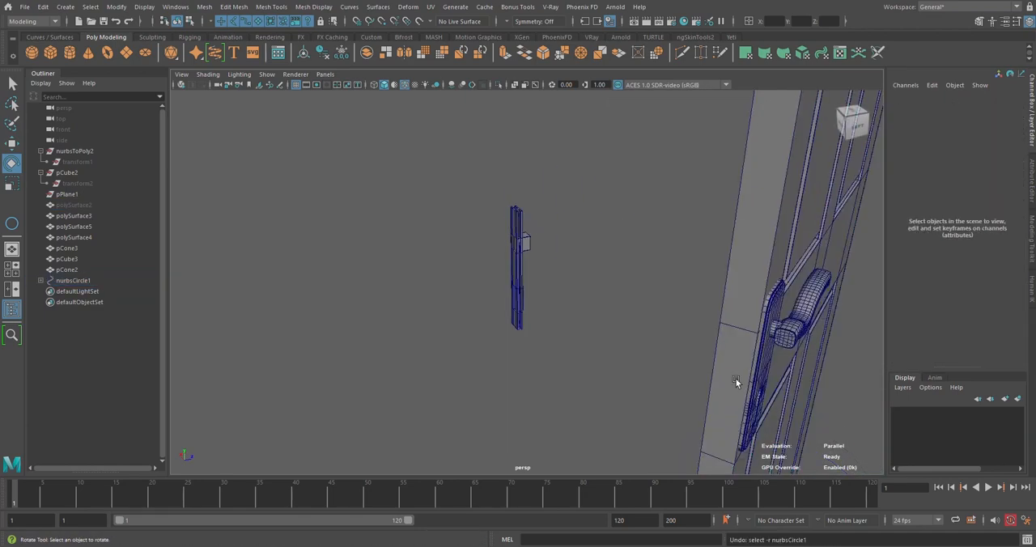
Set the Rotate Y of nurbsCircle1 to 0 to close the door
{"action": "right_click_drag", "start_coordinate": [738, 383], "coordinate": [704, 419], "text": "alt"}
{"action": "left_click", "coordinate": [688, 413]}
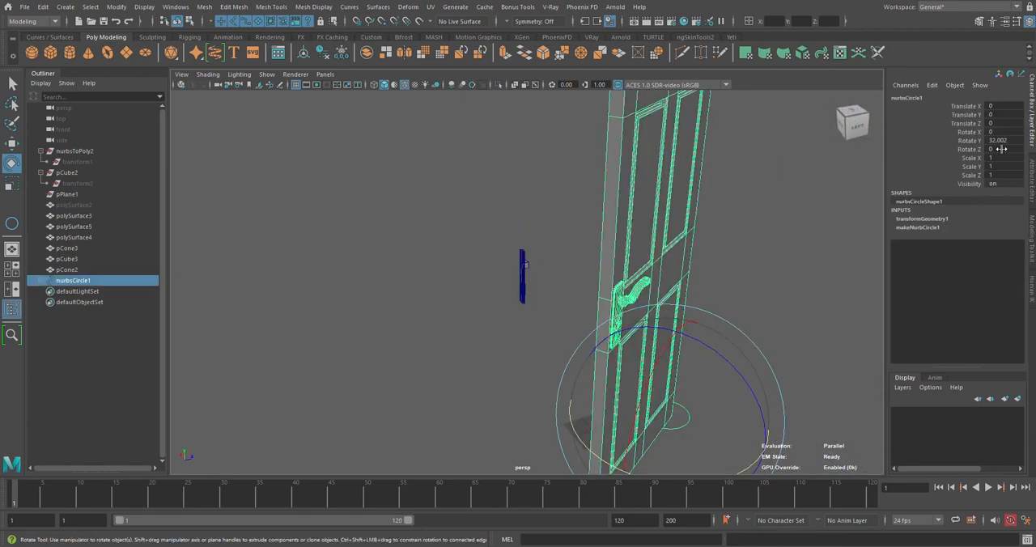
{"action": "type", "text": "0"}
{"action": "key", "text": "Return"}
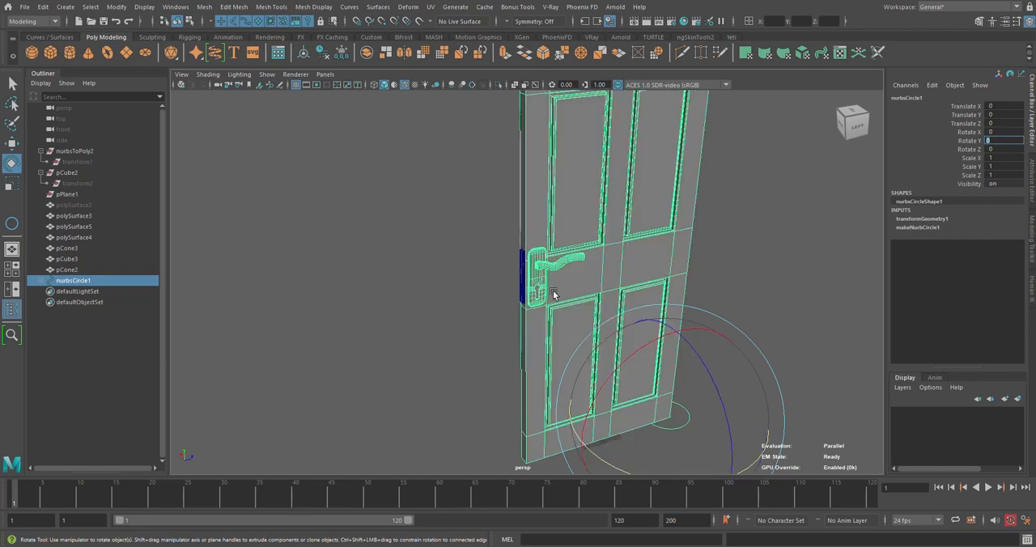
Hide the outer latch plate polySurface3 on the door's edge
{"action": "scroll", "coordinate": [554, 294], "scroll_direction": "up", "scroll_amount": 8}
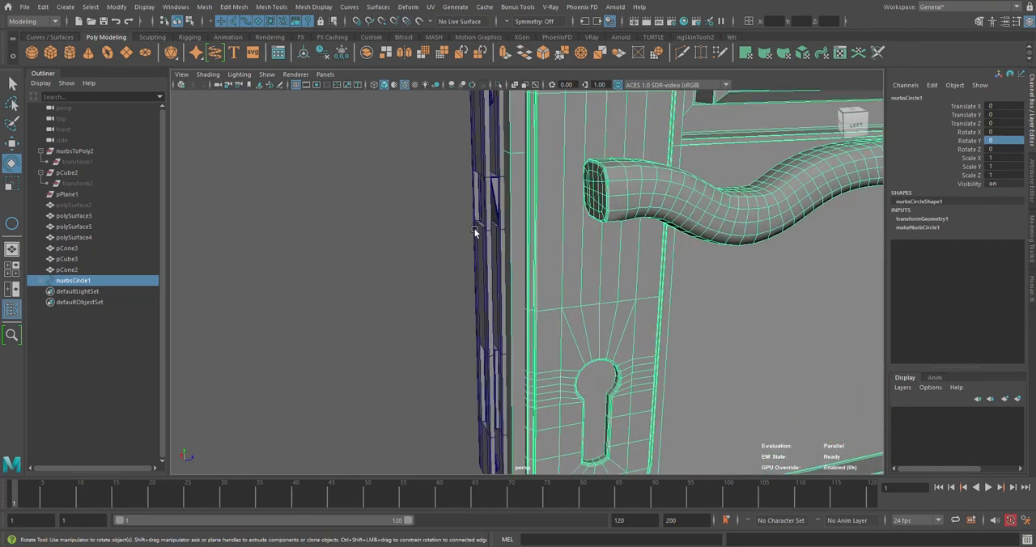
{"action": "left_click", "coordinate": [475, 233]}
{"action": "key", "text": "h"}
{"action": "left_click", "coordinate": [434, 187]}
{"action": "left_click_drag", "start_coordinate": [435, 187], "coordinate": [475, 215], "text": "alt"}
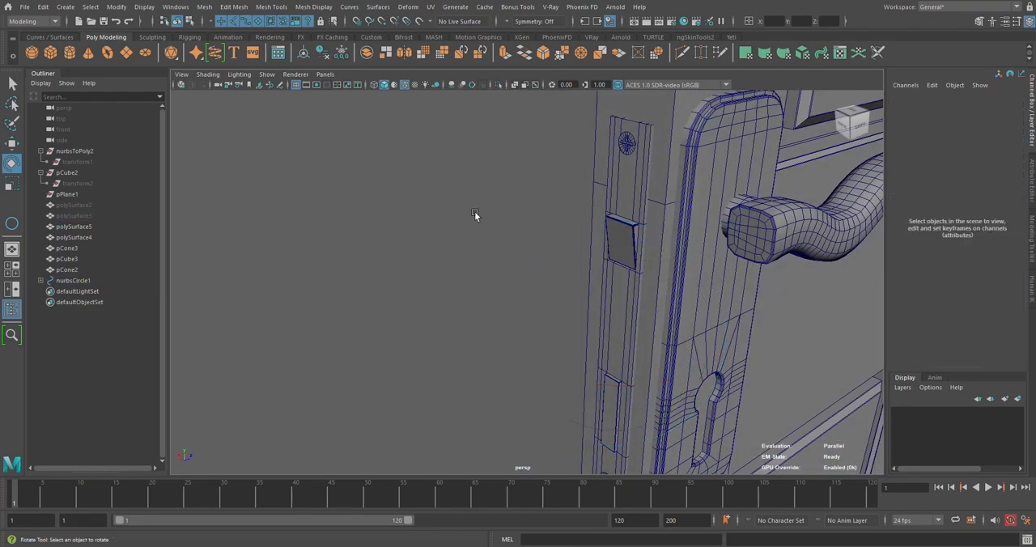
Parent the latch plate polySurface5, polySurface4, pCube3 and the screws pCone2 and pCone3 under nurbsCircle1
{"action": "left_click", "coordinate": [629, 143]}
{"action": "key", "text": "q"}
{"action": "left_click", "coordinate": [635, 272], "text": "shift"}
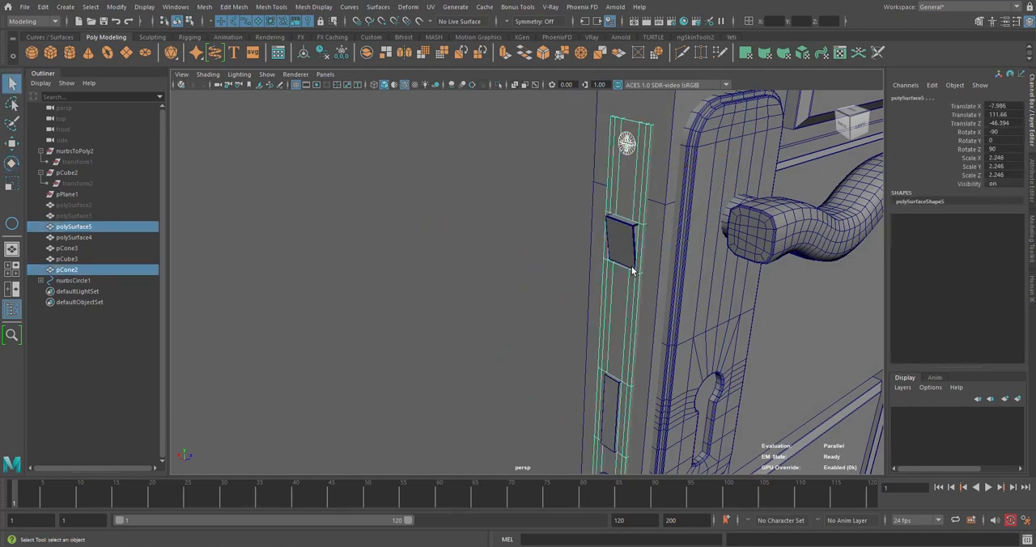
{"action": "left_click", "coordinate": [633, 241], "text": "shift"}
{"action": "left_click_drag", "start_coordinate": [622, 327], "coordinate": [600, 242], "text": "alt"}
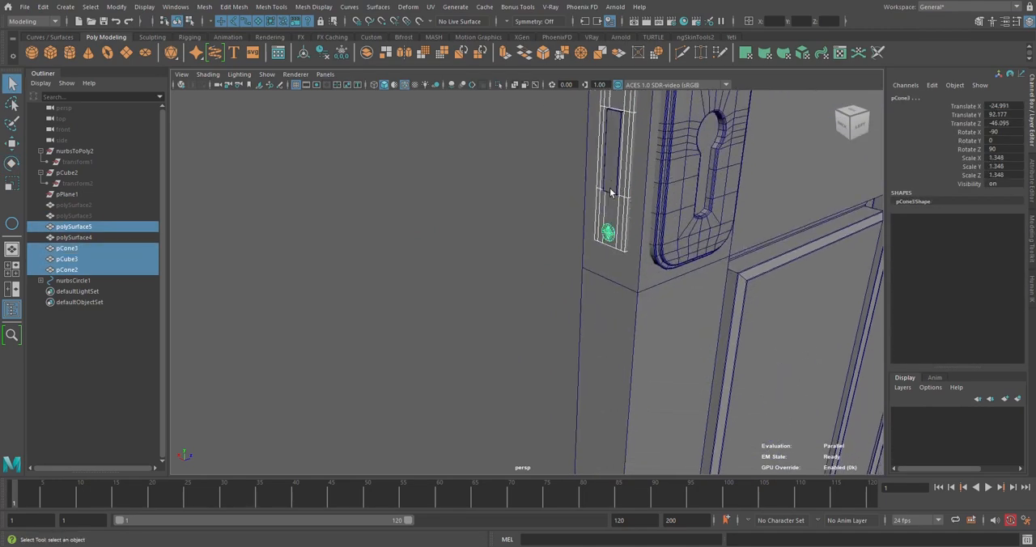
{"action": "scroll", "coordinate": [599, 198], "scroll_direction": "down", "scroll_amount": 5}
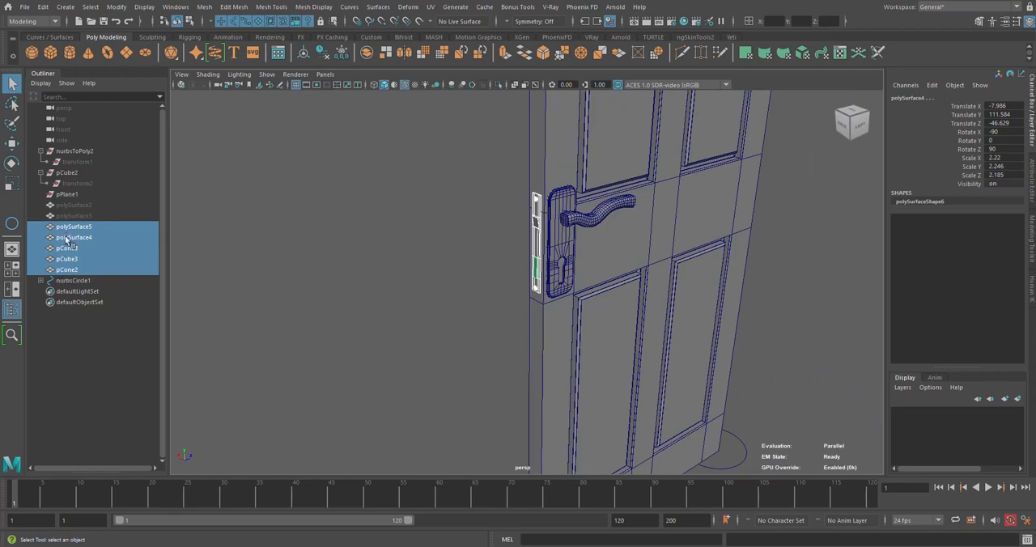
{"action": "middle_click_drag", "start_coordinate": [65, 237], "coordinate": [75, 282]}
{"action": "left_click", "coordinate": [496, 334]}
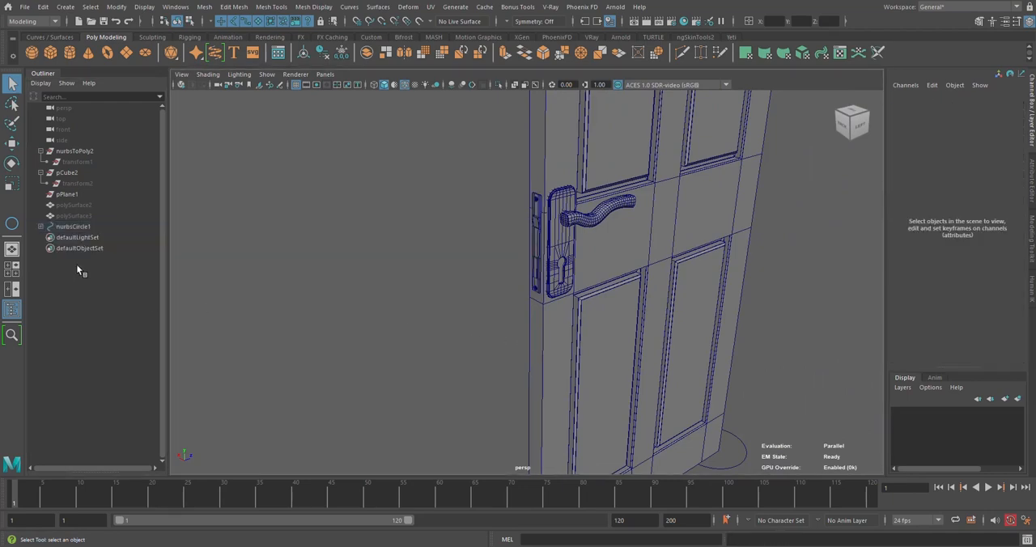
Hide nurbsCircle1 with all its door parts and unhide the door frame polySurface2 and plate polySurface3
{"action": "left_click", "coordinate": [73, 227]}
{"action": "key", "text": "ctrl+h"}
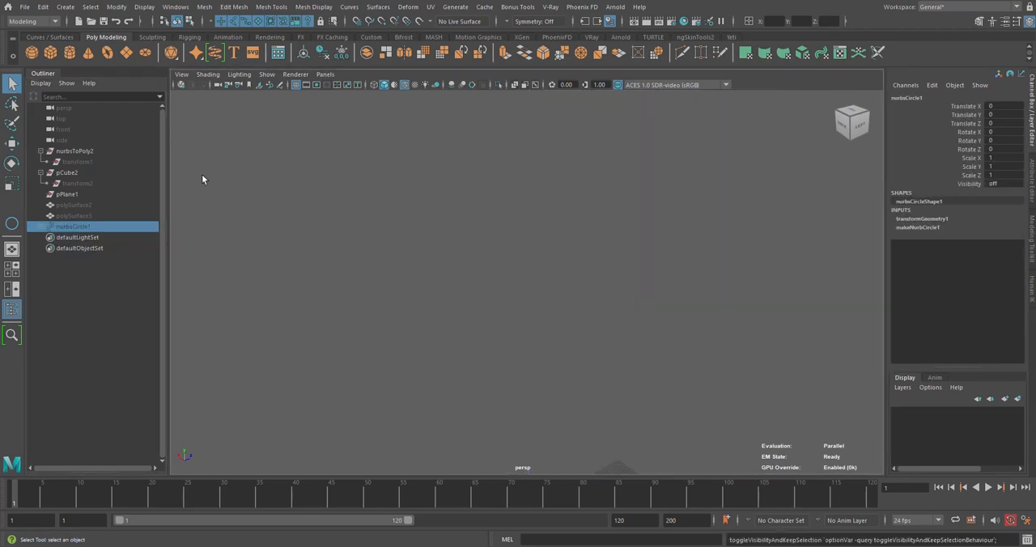
{"action": "left_click", "coordinate": [81, 204]}
{"action": "left_click", "coordinate": [82, 216], "text": "shift"}
{"action": "key", "text": "shift+h"}
{"action": "left_click_drag", "start_coordinate": [485, 198], "coordinate": [547, 246], "text": "alt"}
Move the latch plate polySurface3 to Translate Z -46.632 and isolate it in the view
{"action": "left_click", "coordinate": [71, 206]}
{"action": "key", "text": "w"}
{"action": "scroll", "coordinate": [517, 271], "scroll_direction": "down", "scroll_amount": 4}
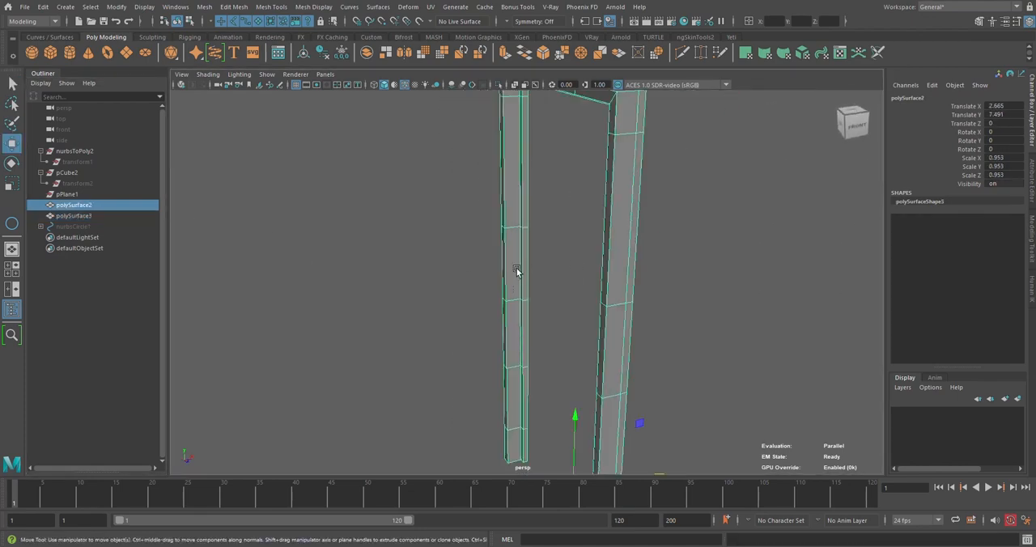
{"action": "left_click", "coordinate": [69, 217]}
{"action": "key", "text": "f"}
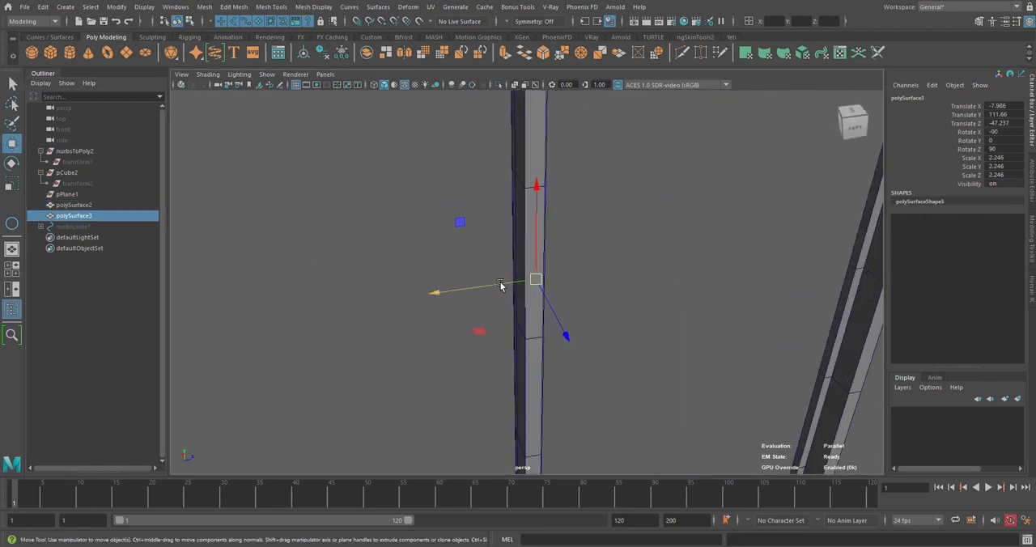
{"action": "left_click_drag", "start_coordinate": [564, 280], "coordinate": [549, 323], "text": "alt"}
{"action": "key", "text": "ctrl+1"}
{"action": "key", "text": "f"}
Rotate the isolated plate polySurface3 to a Rotate X of 90
{"action": "key", "text": "e"}
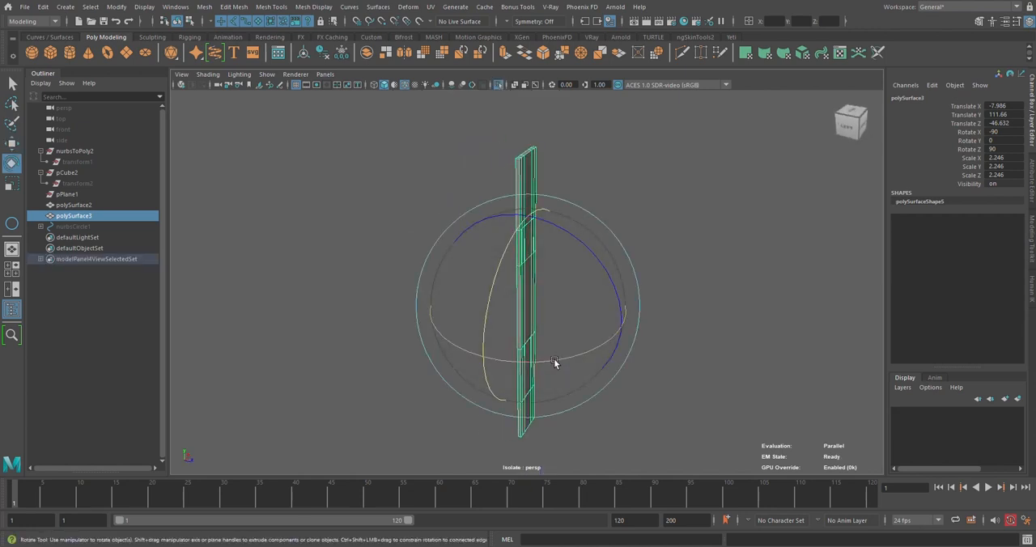
{"action": "left_click_drag", "start_coordinate": [554, 363], "coordinate": [685, 337]}
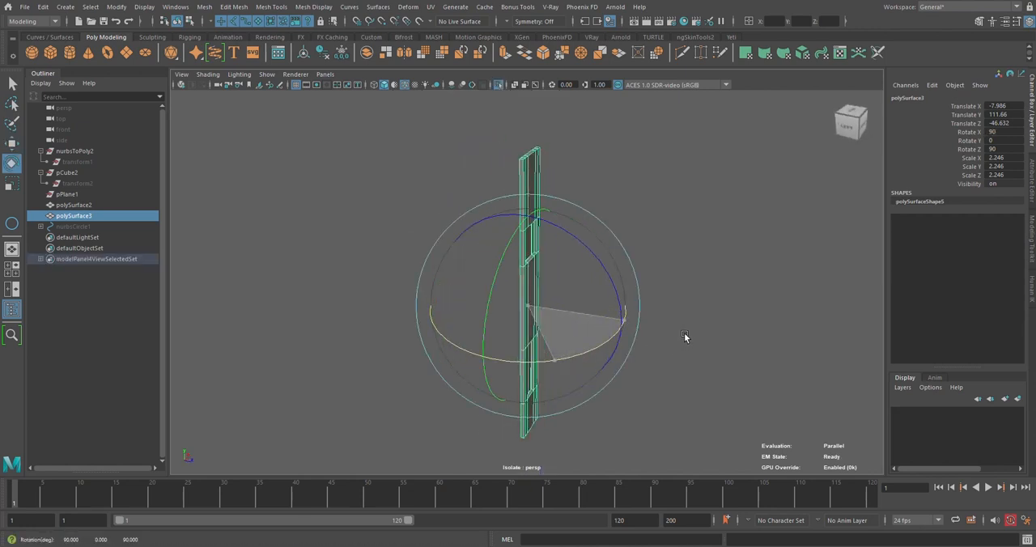
{"action": "left_click", "coordinate": [707, 275]}
{"action": "left_click_drag", "start_coordinate": [707, 275], "coordinate": [564, 321], "text": "alt"}
Select the cross edges on the plate's narrow side strip and detach them with Detach Components
{"action": "left_click", "coordinate": [576, 282]}
{"action": "left_click_drag", "start_coordinate": [575, 282], "coordinate": [561, 232], "text": "alt"}
{"action": "right_click_drag", "start_coordinate": [561, 224], "coordinate": [562, 196]}
{"action": "left_click", "coordinate": [516, 256]}
{"action": "scroll", "coordinate": [518, 259], "scroll_direction": "down", "scroll_amount": 3}
{"action": "middle_click_drag", "start_coordinate": [518, 262], "coordinate": [521, 33], "text": "alt"}
{"action": "middle_click_drag", "start_coordinate": [512, 163], "coordinate": [512, 258], "text": "alt"}
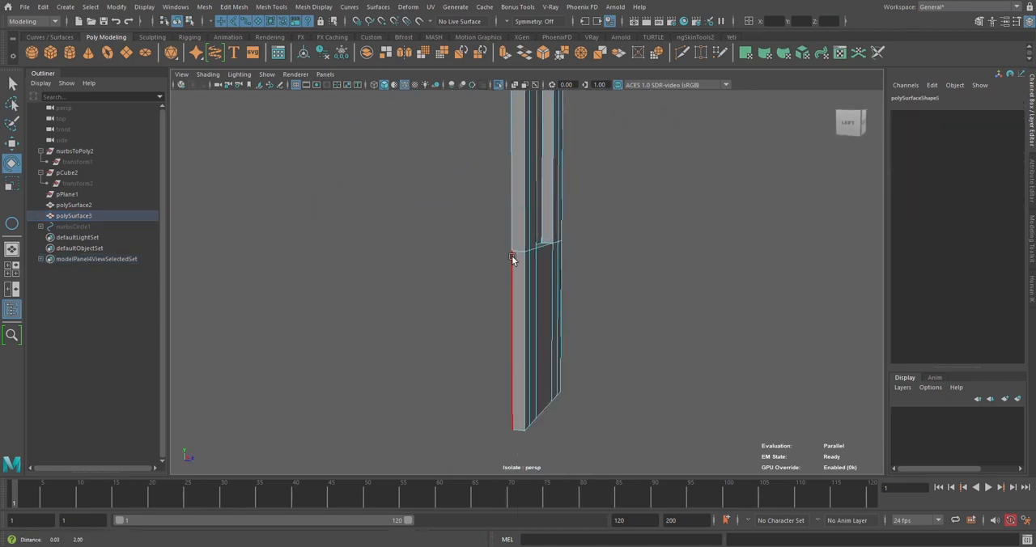
{"action": "left_click_drag", "start_coordinate": [511, 256], "coordinate": [516, 295], "text": "alt"}
{"action": "right_click_drag", "start_coordinate": [624, 257], "coordinate": [625, 469], "text": "shift"}
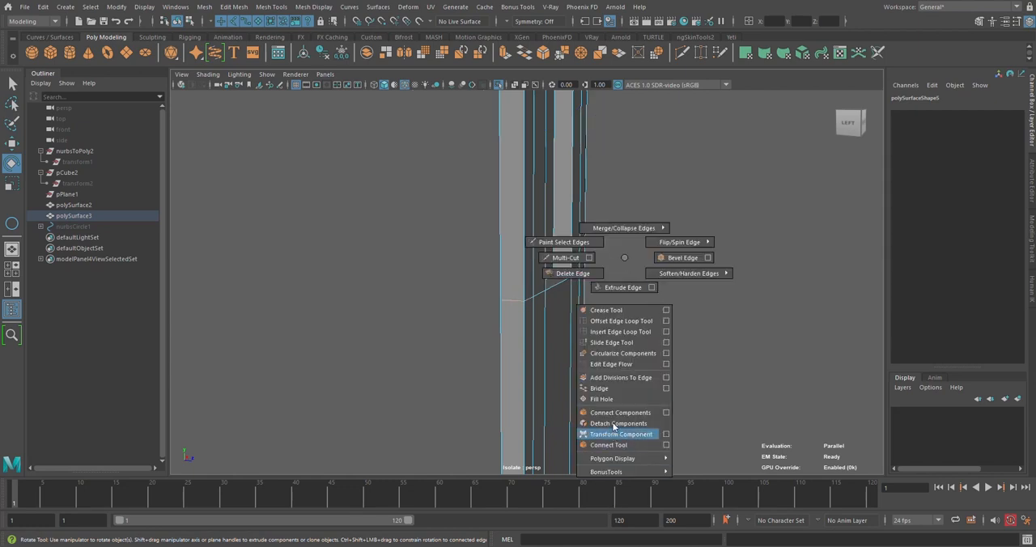
{"action": "right_click_drag", "start_coordinate": [613, 425], "coordinate": [615, 423], "text": "shift"}
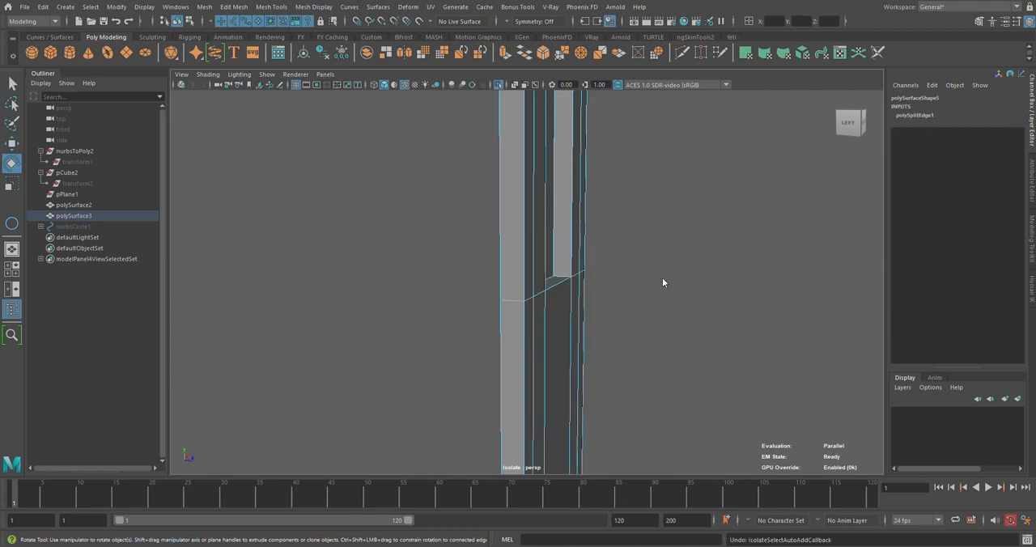
Connect the edges of the plate's side strip with a new lengthwise edge and shift that edge sideways
{"action": "right_click_drag", "start_coordinate": [662, 283], "coordinate": [671, 437], "text": "shift"}
{"action": "double_click", "coordinate": [514, 276]}
{"action": "scroll", "coordinate": [514, 276], "scroll_direction": "down", "scroll_amount": 5}
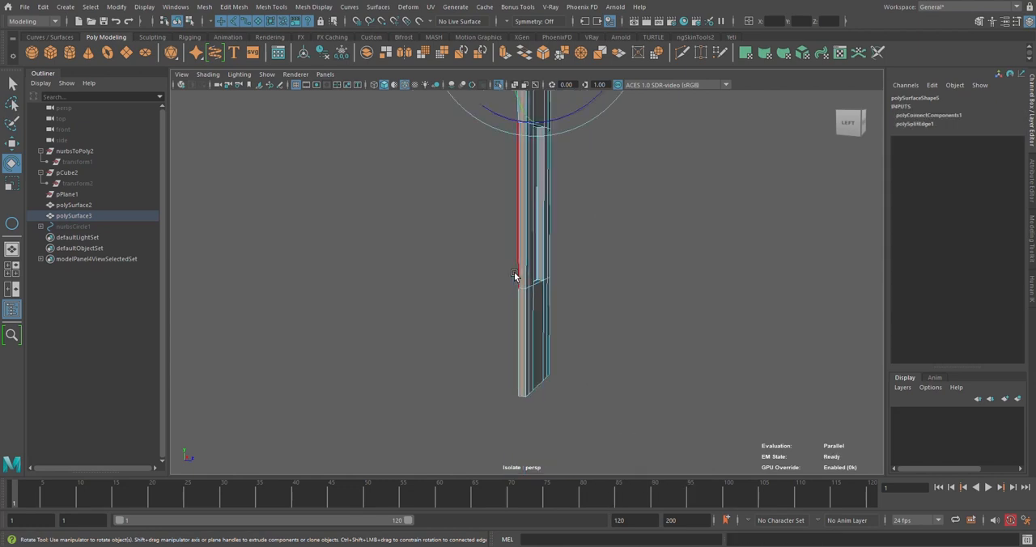
{"action": "key", "text": "w"}
{"action": "scroll", "coordinate": [562, 224], "scroll_direction": "down", "scroll_amount": 4}
{"action": "middle_click_drag", "start_coordinate": [562, 224], "coordinate": [567, 300], "text": "alt"}
{"action": "scroll", "coordinate": [566, 301], "scroll_direction": "up", "scroll_amount": 4}
{"action": "left_click_drag", "start_coordinate": [556, 306], "coordinate": [567, 310], "text": "alt"}
{"action": "middle_click_drag", "start_coordinate": [567, 308], "coordinate": [619, 335], "text": "alt"}
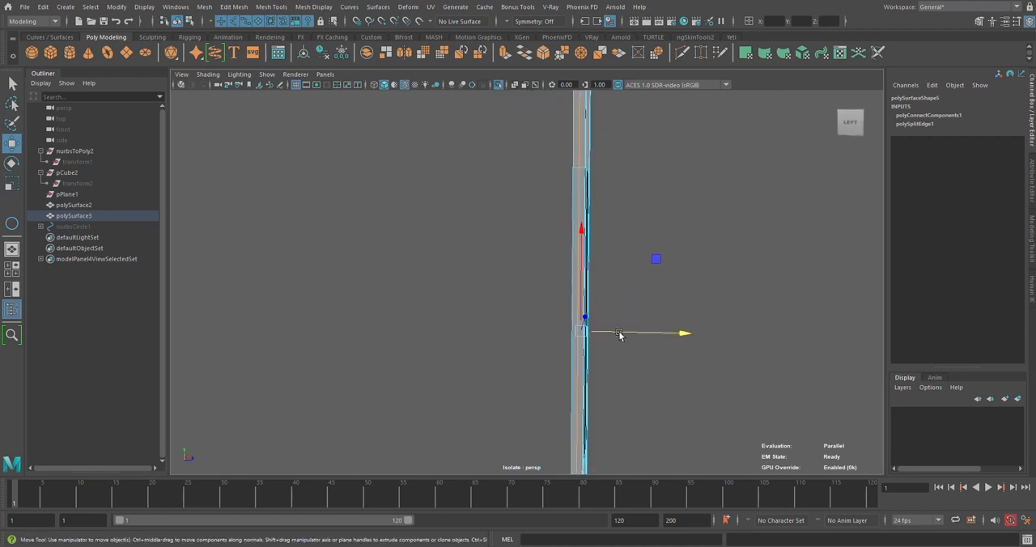
{"action": "left_click_drag", "start_coordinate": [622, 331], "coordinate": [605, 278], "text": "alt"}
Detach the plate along the selected side edges and delete the separated piece and unneeded faces around the opening
{"action": "right_click_drag", "start_coordinate": [645, 257], "coordinate": [628, 423], "text": "shift"}
{"action": "right_click_drag", "start_coordinate": [599, 265], "coordinate": [597, 294]}
{"action": "left_click_drag", "start_coordinate": [571, 294], "coordinate": [538, 306], "text": "alt"}
{"action": "double_click", "coordinate": [661, 267]}
{"action": "key", "text": "Delete"}
{"action": "left_click", "coordinate": [499, 283]}
{"action": "key", "text": "Delete"}
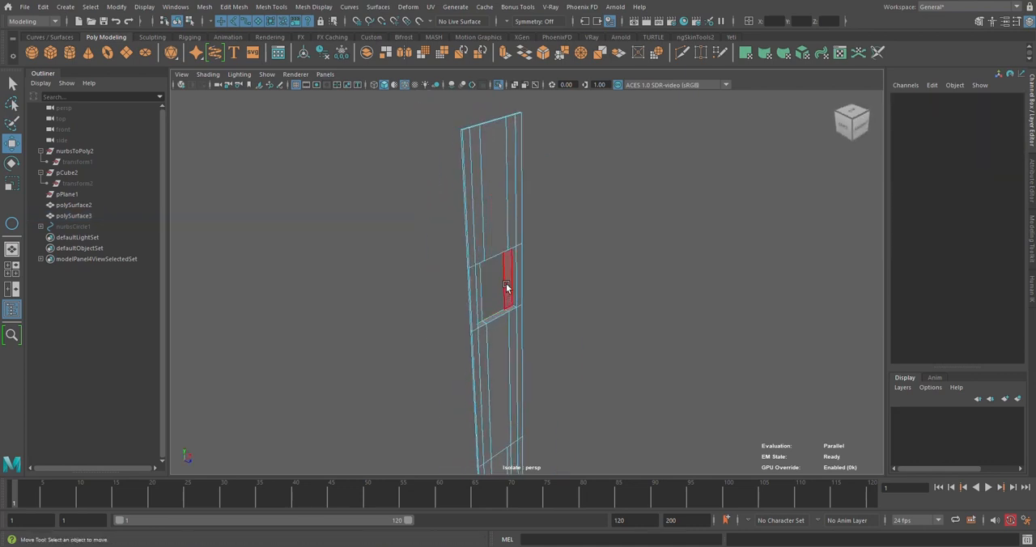
{"action": "left_click", "coordinate": [507, 288]}
{"action": "key", "text": "Delete"}
Select the recess geometry protruding behind the plate's openings and move it along its thickness axis toward the plate
{"action": "left_click_drag", "start_coordinate": [480, 291], "coordinate": [587, 258], "text": "alt"}
{"action": "right_click_drag", "start_coordinate": [591, 176], "coordinate": [591, 160]}
{"action": "left_click", "coordinate": [549, 192]}
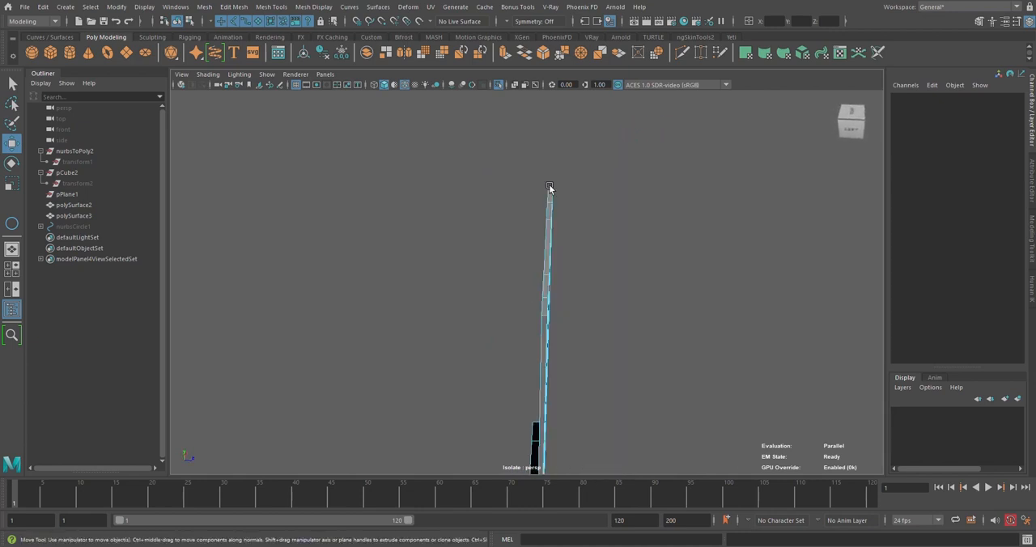
{"action": "scroll", "coordinate": [588, 322], "scroll_direction": "down", "scroll_amount": 5}
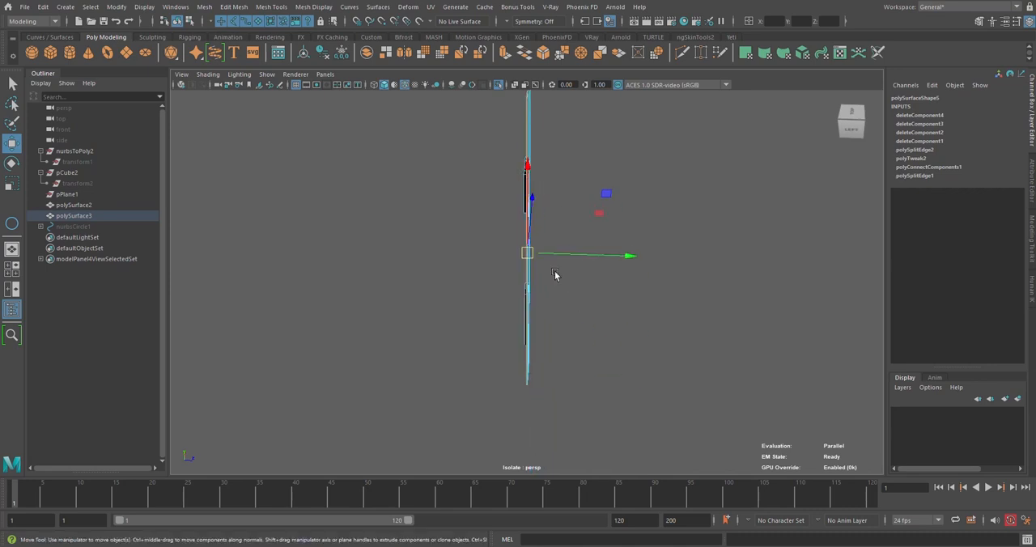
{"action": "left_click_drag", "start_coordinate": [556, 275], "coordinate": [494, 248], "text": "alt"}
{"action": "scroll", "coordinate": [493, 269], "scroll_direction": "up", "scroll_amount": 4}
{"action": "scroll", "coordinate": [495, 253], "scroll_direction": "up", "scroll_amount": 4}
Delete the recess face closing the back of the plate's rectangular opening
{"action": "right_click_drag", "start_coordinate": [498, 225], "coordinate": [498, 254]}
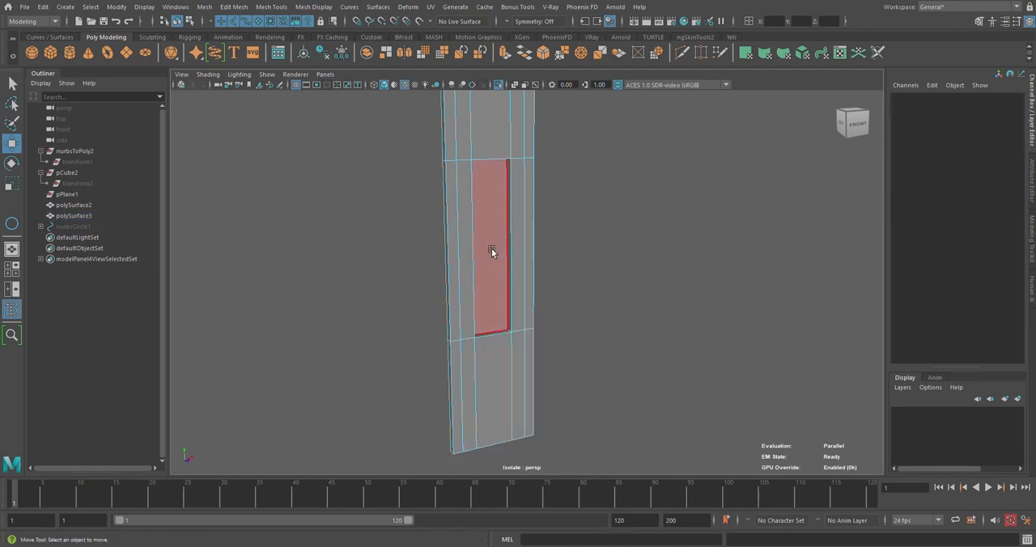
{"action": "left_click", "coordinate": [492, 251]}
{"action": "key", "text": "Delete"}
Thicken the plate polySurface3 to a Scale Y of 4.583 and move it to Translate Z -46.932
{"action": "left_click_drag", "start_coordinate": [541, 289], "coordinate": [543, 263], "text": "alt"}
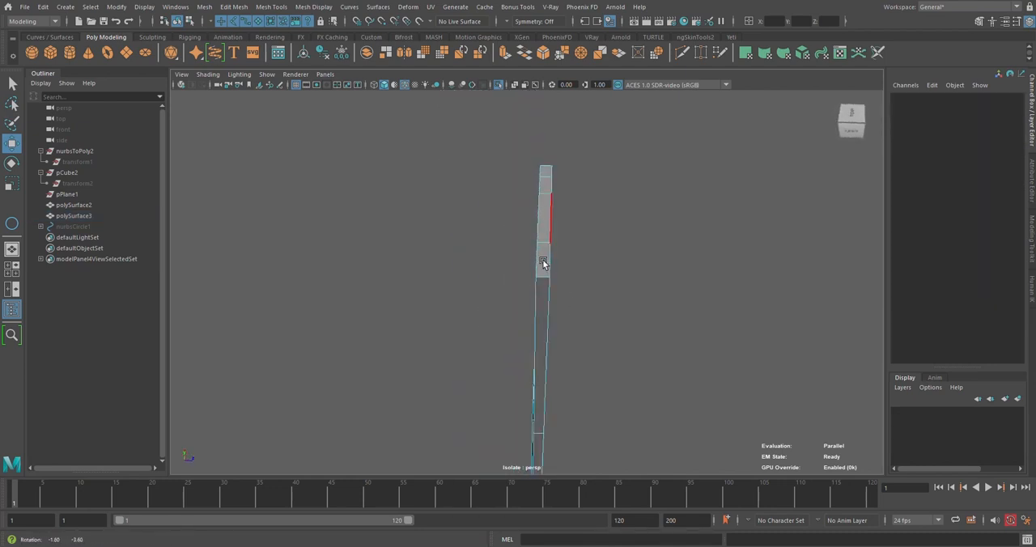
{"action": "right_click_drag", "start_coordinate": [542, 263], "coordinate": [578, 175]}
{"action": "key", "text": "r"}
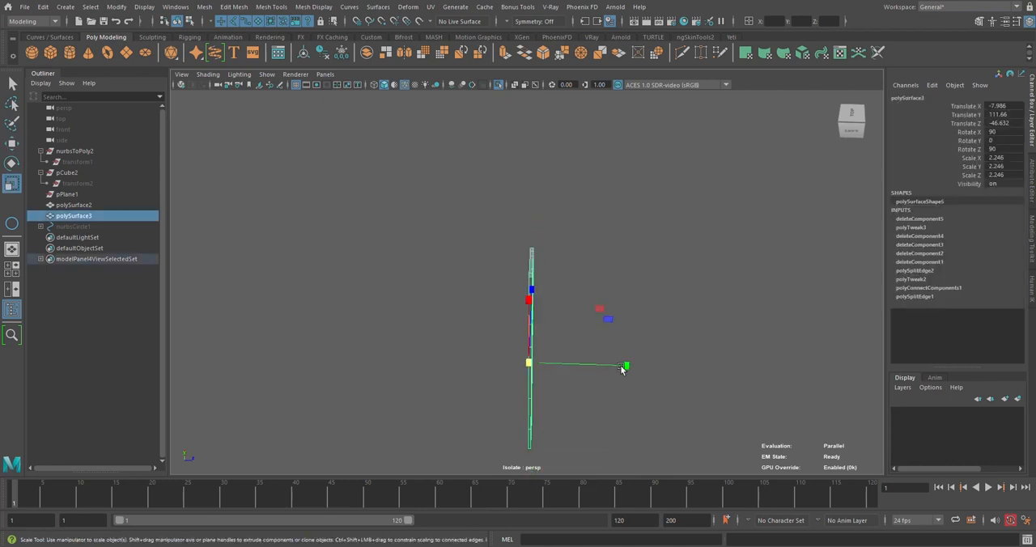
{"action": "left_click_drag", "start_coordinate": [555, 378], "coordinate": [548, 409], "text": "alt"}
{"action": "left_click", "coordinate": [548, 240]}
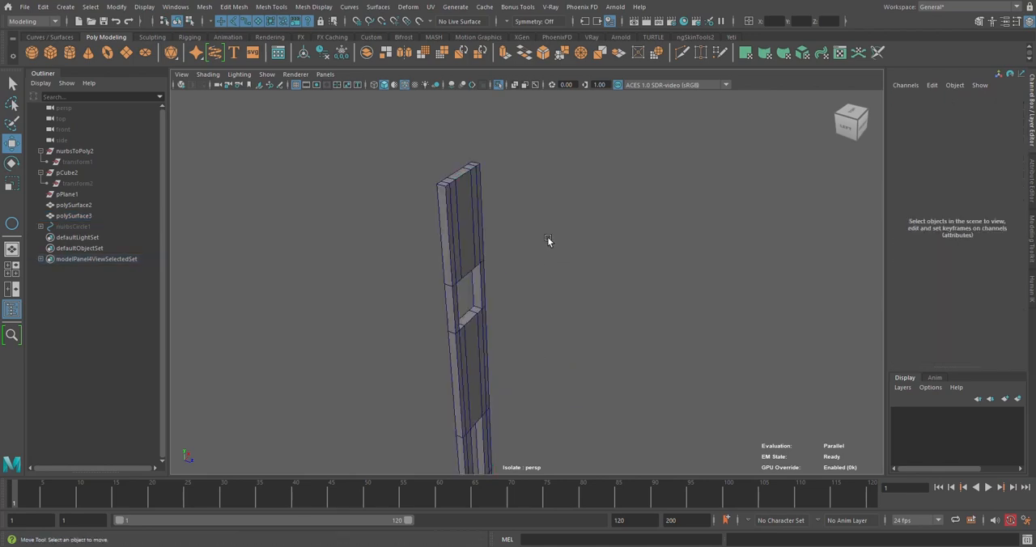
{"action": "left_click", "coordinate": [470, 215]}
{"action": "left_click_drag", "start_coordinate": [469, 215], "coordinate": [506, 212], "text": "alt"}
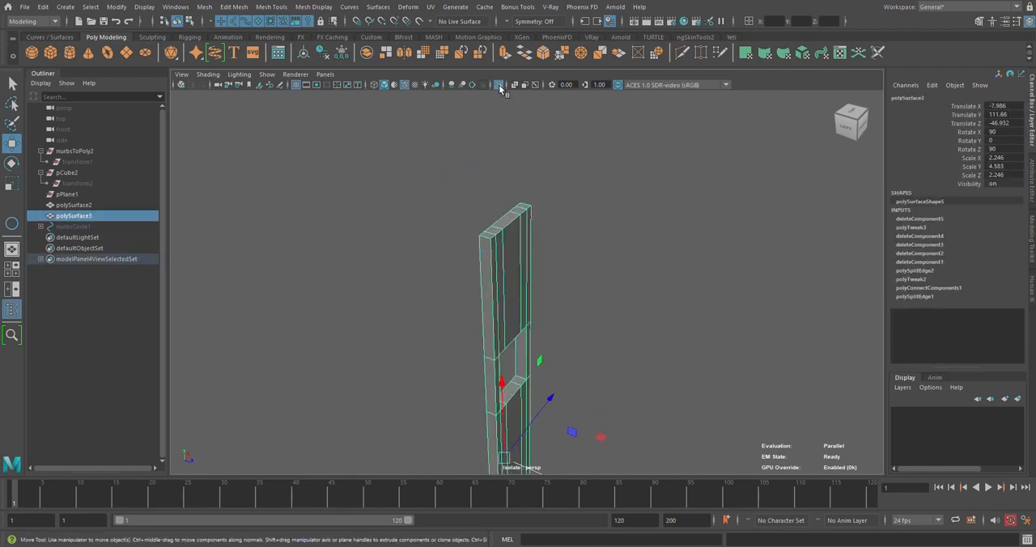
Leave isolation and sink the plate polySurface3 into the door frame's jamb at Translate Z -47.155
{"action": "left_click", "coordinate": [499, 84]}
{"action": "scroll", "coordinate": [548, 301], "scroll_direction": "down", "scroll_amount": 4}
{"action": "left_click_drag", "start_coordinate": [578, 340], "coordinate": [571, 390], "text": "alt"}
{"action": "left_click", "coordinate": [674, 278]}
{"action": "scroll", "coordinate": [674, 278], "scroll_direction": "down", "scroll_amount": 4}
{"action": "left_click_drag", "start_coordinate": [675, 278], "coordinate": [607, 299], "text": "alt"}
{"action": "middle_click_drag", "start_coordinate": [608, 300], "coordinate": [579, 274], "text": "alt"}
{"action": "scroll", "coordinate": [579, 273], "scroll_direction": "up", "scroll_amount": 4}
{"action": "left_click_drag", "start_coordinate": [578, 274], "coordinate": [523, 326], "text": "alt"}
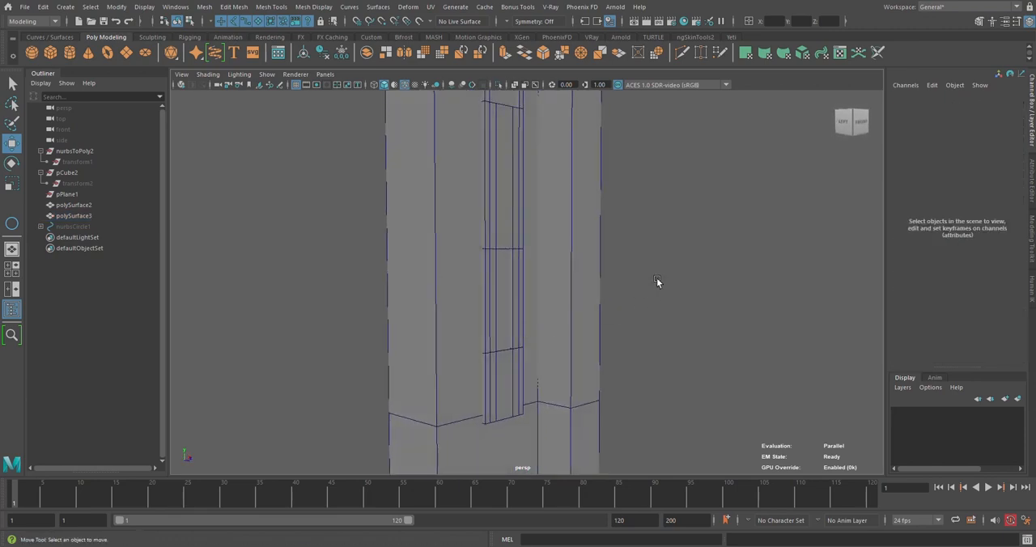
{"action": "left_click", "coordinate": [505, 388]}
{"action": "left_click_drag", "start_coordinate": [590, 340], "coordinate": [605, 223], "text": "alt"}
{"action": "left_click", "coordinate": [615, 310]}
{"action": "left_click_drag", "start_coordinate": [525, 260], "coordinate": [501, 256], "text": "alt"}
{"action": "left_click", "coordinate": [501, 257]}
{"action": "left_click_drag", "start_coordinate": [541, 290], "coordinate": [543, 291]}
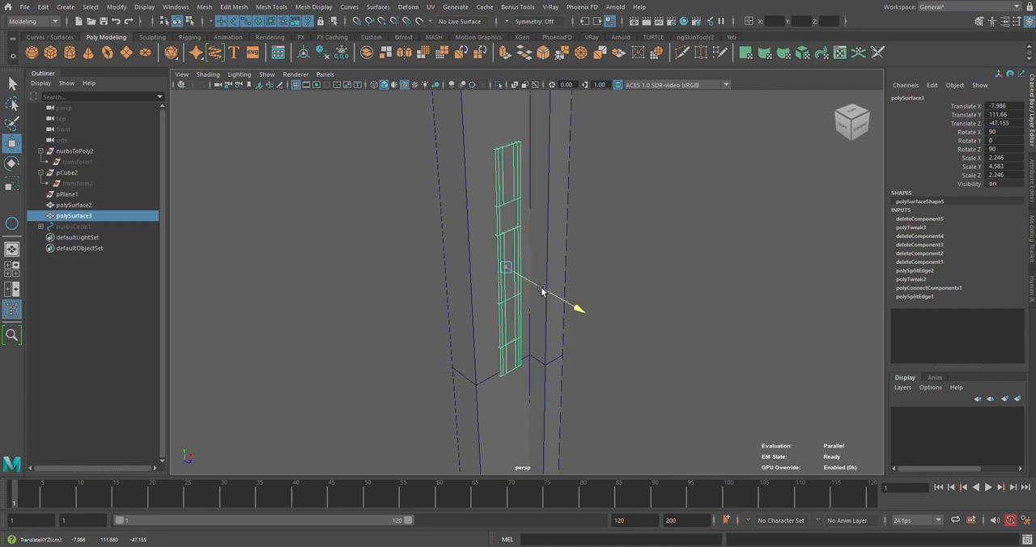
{"action": "left_click", "coordinate": [646, 241]}
{"action": "left_click_drag", "start_coordinate": [646, 241], "coordinate": [397, 211], "text": "alt"}
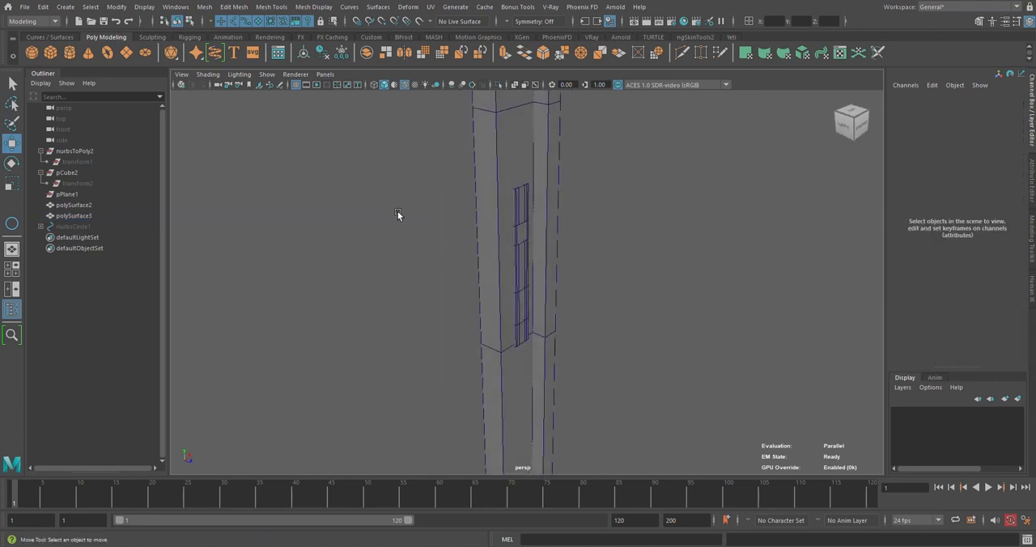
Draw a NURBS circle around the grid centre between the two frame posts
{"action": "left_click", "coordinate": [75, 217]}
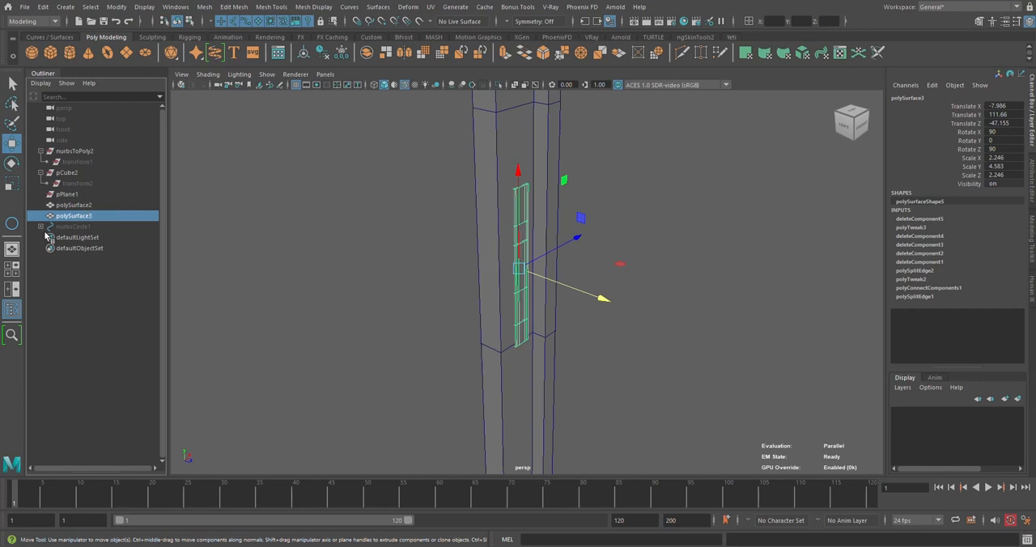
{"action": "scroll", "coordinate": [648, 349], "scroll_direction": "down", "scroll_amount": 8}
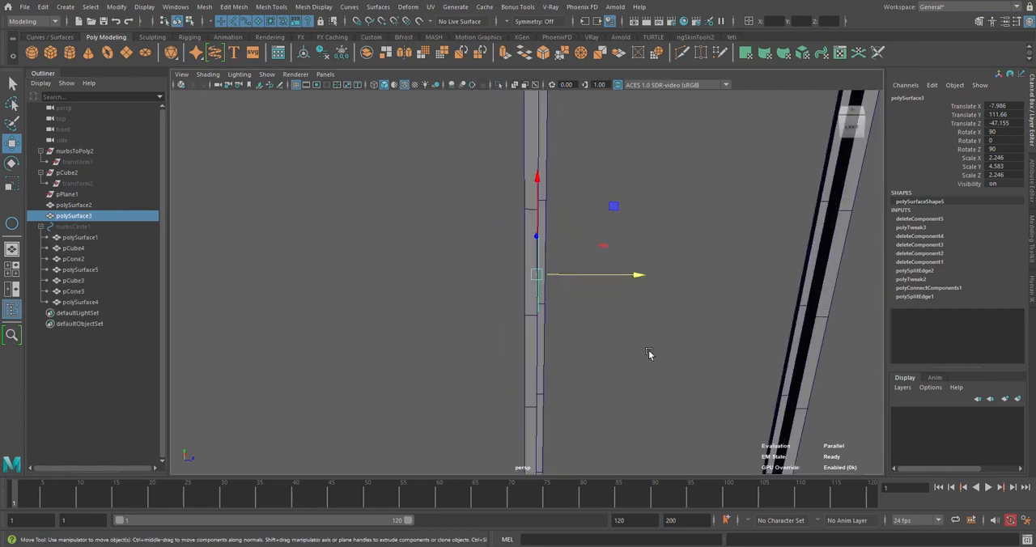
{"action": "left_click", "coordinate": [503, 370]}
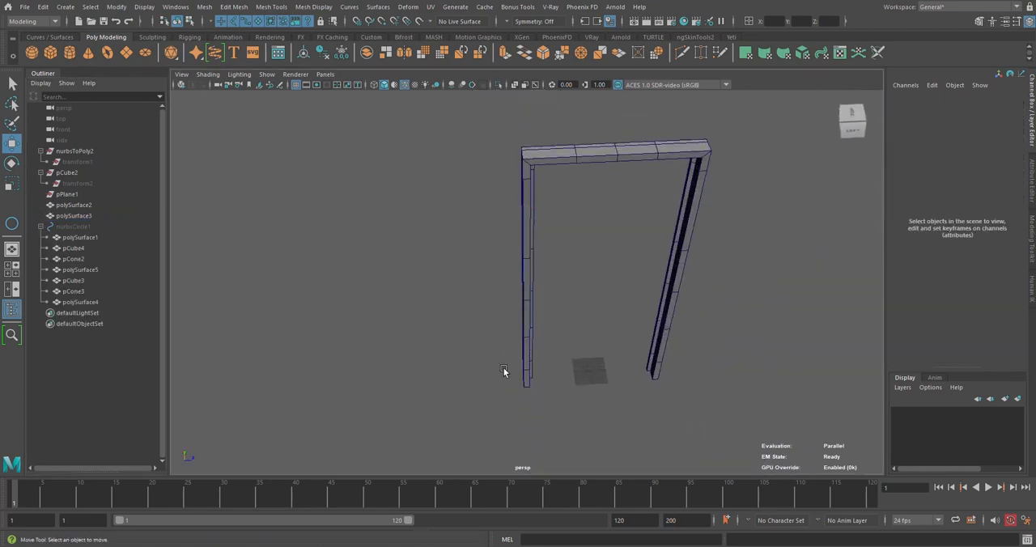
{"action": "left_click", "coordinate": [41, 37]}
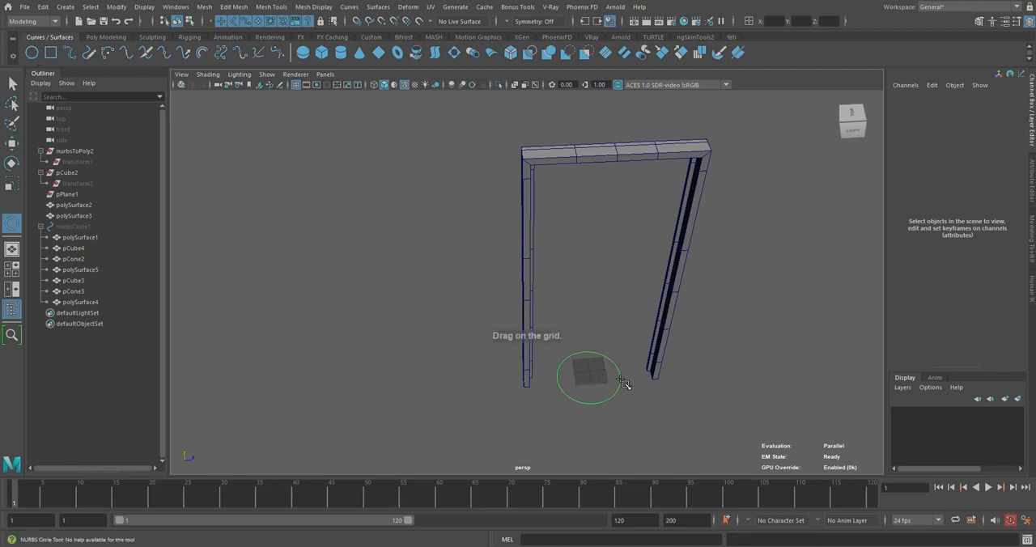
{"action": "left_click_drag", "start_coordinate": [621, 381], "coordinate": [621, 381]}
{"action": "left_click_drag", "start_coordinate": [621, 381], "coordinate": [607, 395], "text": "alt"}
Scale the new circle's control vertices along the doorway's width so that the curve reaches past both frame posts
{"action": "key", "text": "r"}
{"action": "right_click_drag", "start_coordinate": [613, 297], "coordinate": [552, 300]}
{"action": "left_click_drag", "start_coordinate": [627, 374], "coordinate": [632, 380]}
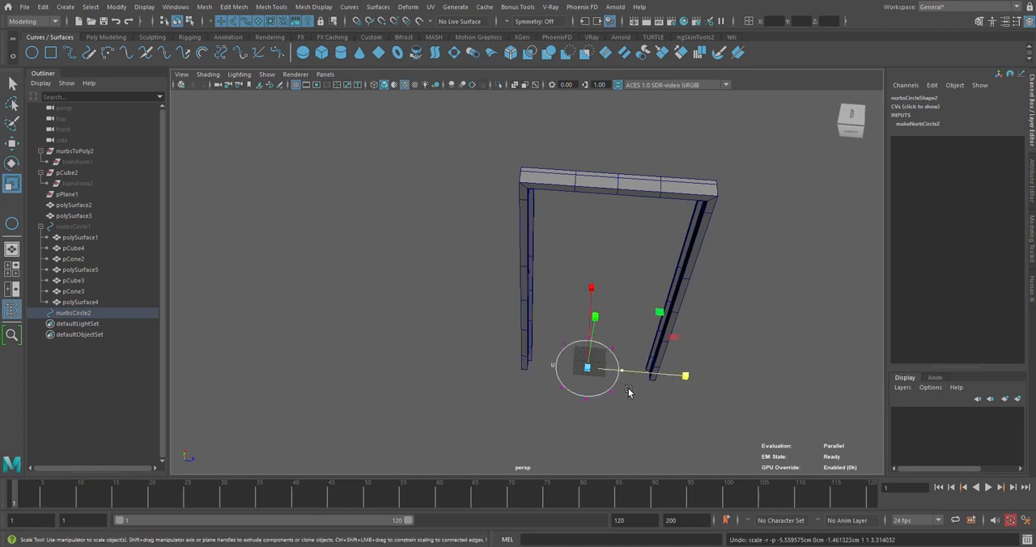
{"action": "left_click_drag", "start_coordinate": [598, 386], "coordinate": [623, 386]}
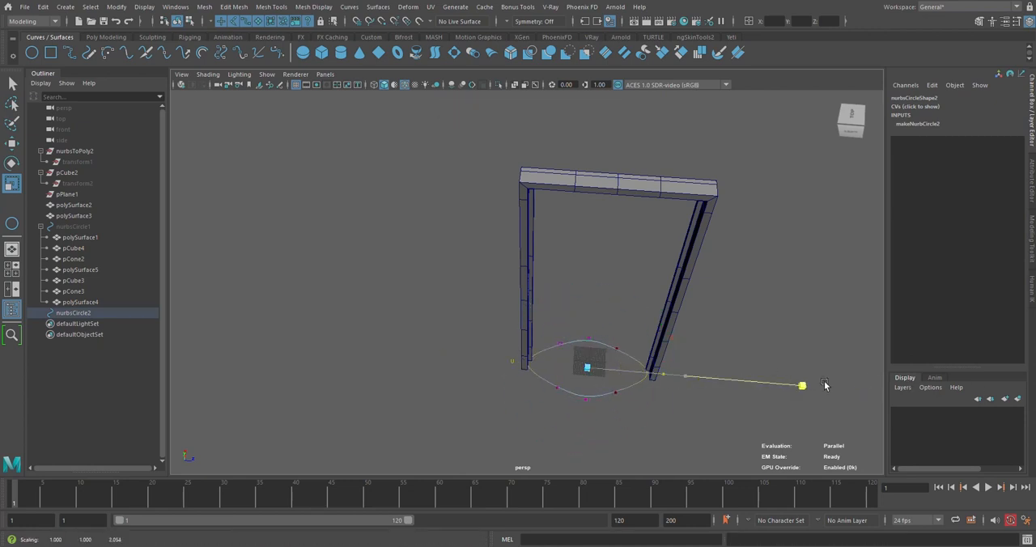
{"action": "left_click_drag", "start_coordinate": [853, 386], "coordinate": [854, 386]}
{"action": "left_click_drag", "start_coordinate": [622, 312], "coordinate": [586, 300], "text": "alt"}
Scale the circle's front and back control vertices in depth to shape an oval at the frame's foot
{"action": "left_click", "coordinate": [601, 350]}
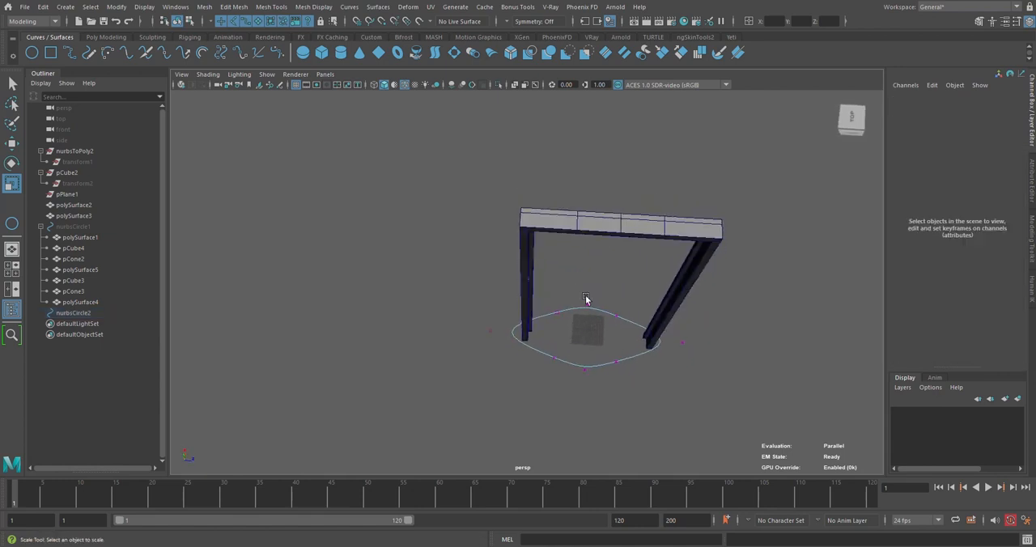
{"action": "left_click", "coordinate": [583, 399]}
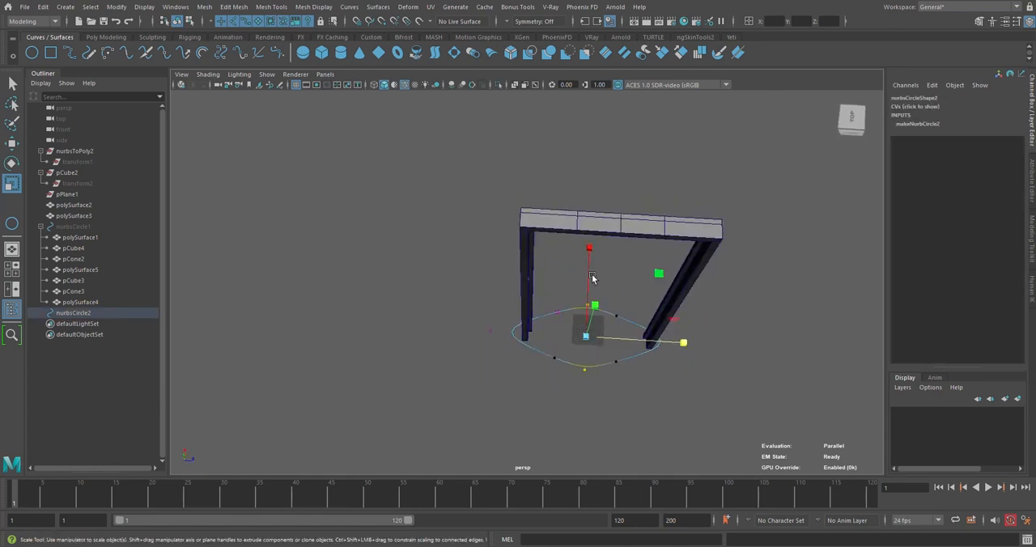
{"action": "right_click_drag", "start_coordinate": [611, 266], "coordinate": [646, 253]}
{"action": "left_click_drag", "start_coordinate": [652, 313], "coordinate": [599, 311], "text": "alt"}
{"action": "right_click_drag", "start_coordinate": [562, 257], "coordinate": [595, 244]}
Parent the door frame polySurface2 and the plate polySurface3 under nurbsCircle2
{"action": "left_click", "coordinate": [607, 298]}
{"action": "left_click_drag", "start_coordinate": [606, 298], "coordinate": [547, 269], "text": "alt"}
{"action": "left_click_drag", "start_coordinate": [72, 206], "coordinate": [72, 216]}
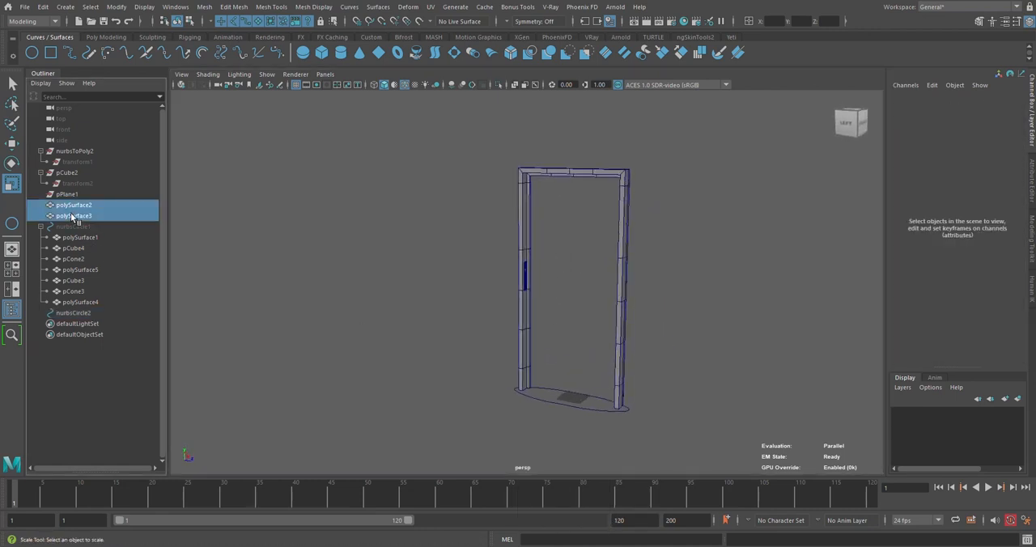
{"action": "middle_click_drag", "start_coordinate": [72, 216], "coordinate": [75, 314]}
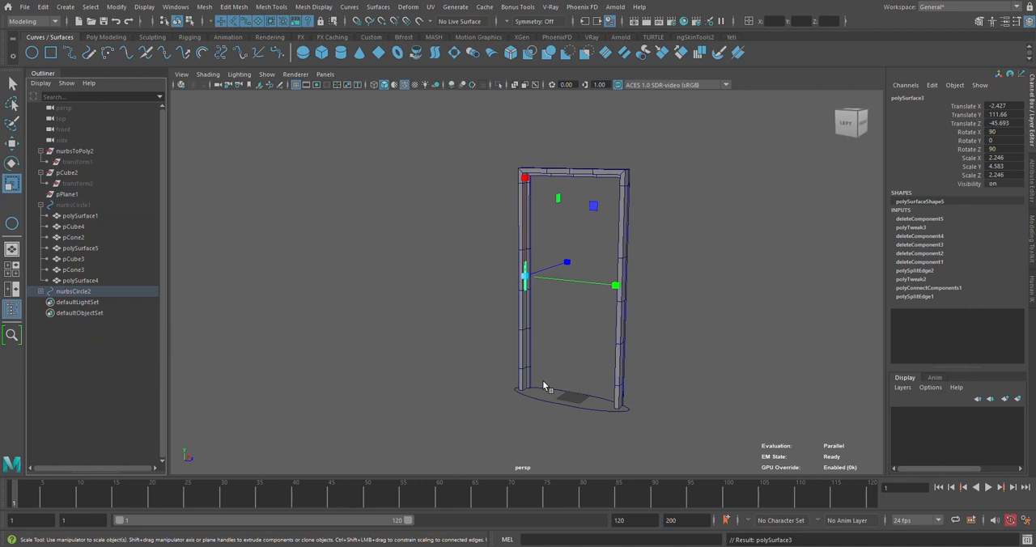
Test the frame control nurbsCircle2 by moving it, and undo the move
{"action": "left_click", "coordinate": [577, 406]}
{"action": "key", "text": "w"}
{"action": "left_click_drag", "start_coordinate": [530, 383], "coordinate": [632, 419], "text": "alt"}
{"action": "left_click_drag", "start_coordinate": [634, 335], "coordinate": [298, 305]}
{"action": "key", "text": "ctrl+z"}
Unhide nurbsCircle1 with all its door parts
{"action": "left_click", "coordinate": [65, 205]}
{"action": "key", "text": "h"}
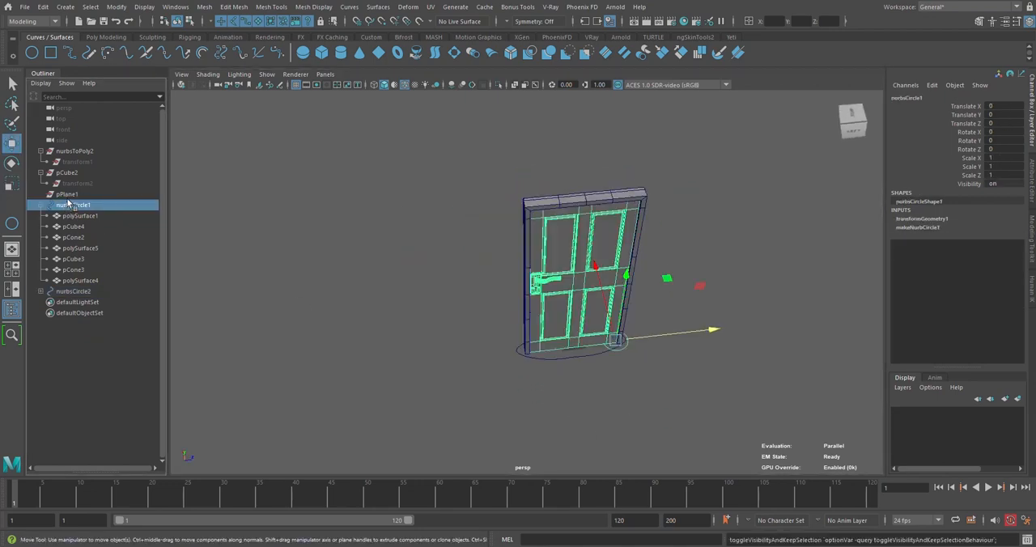
Delete the construction history of nurbsCircle1, nurbsCircle2 and all the door and frame parts beneath them
{"action": "left_click", "coordinate": [80, 280], "text": "shift"}
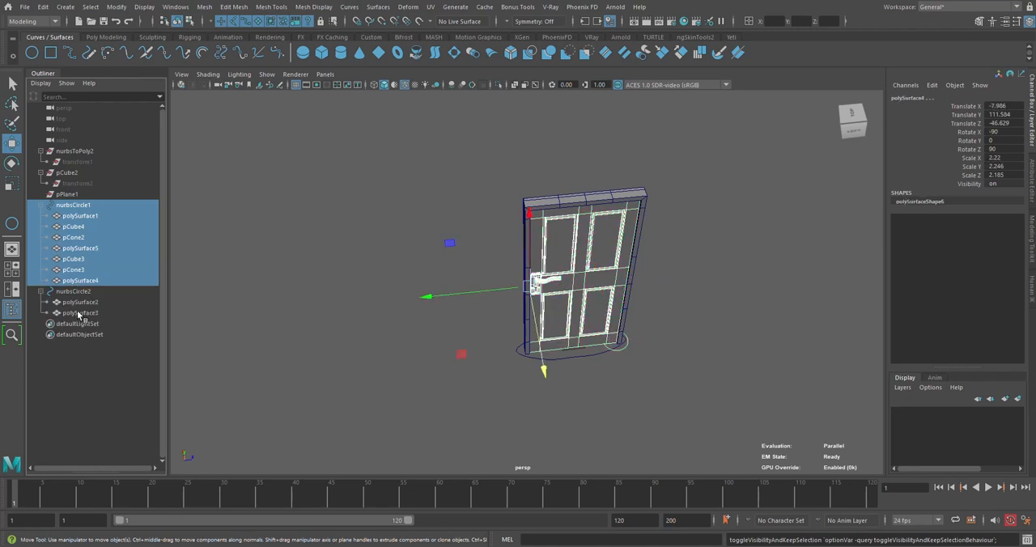
{"action": "left_click", "coordinate": [79, 313], "text": "shift"}
{"action": "left_click", "coordinate": [105, 36]}
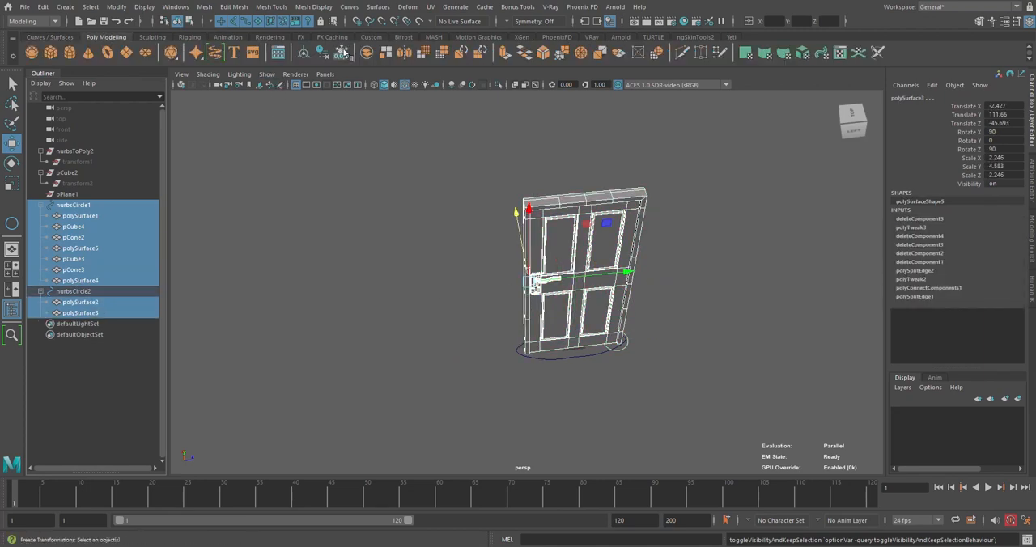
{"action": "left_click", "coordinate": [323, 54]}
Select the frame control nurbsCircle2 and the door control nurbsCircle1 in turn to check their parts
{"action": "left_click", "coordinate": [180, 289]}
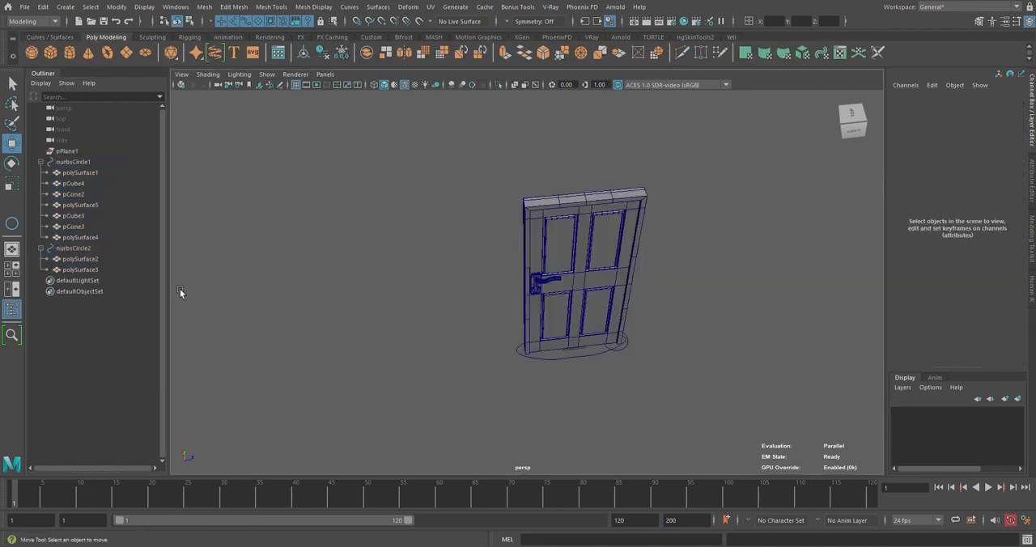
{"action": "left_click", "coordinate": [75, 248]}
{"action": "left_click", "coordinate": [78, 163]}
{"action": "left_click_drag", "start_coordinate": [613, 314], "coordinate": [621, 280], "text": "alt"}
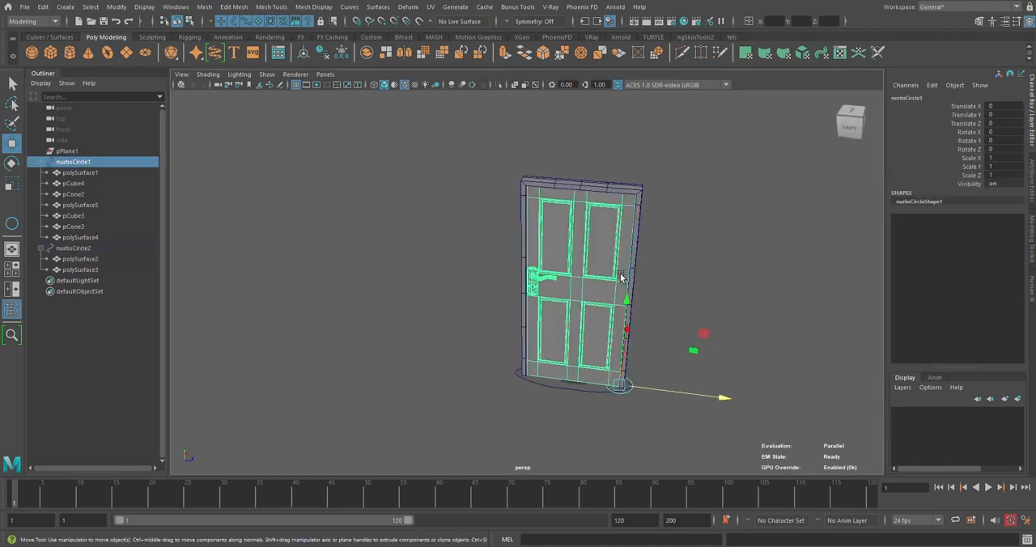
Test the door swing by rotating nurbsCircle1 about 40.8° in Y, inspect the handle side, and reset Rotate Y to 0
{"action": "middle_click_drag", "start_coordinate": [621, 279], "coordinate": [548, 243], "text": "alt"}
{"action": "left_click_drag", "start_coordinate": [548, 242], "coordinate": [562, 253], "text": "alt"}
{"action": "key", "text": "e"}
{"action": "left_click_drag", "start_coordinate": [597, 360], "coordinate": [659, 359]}
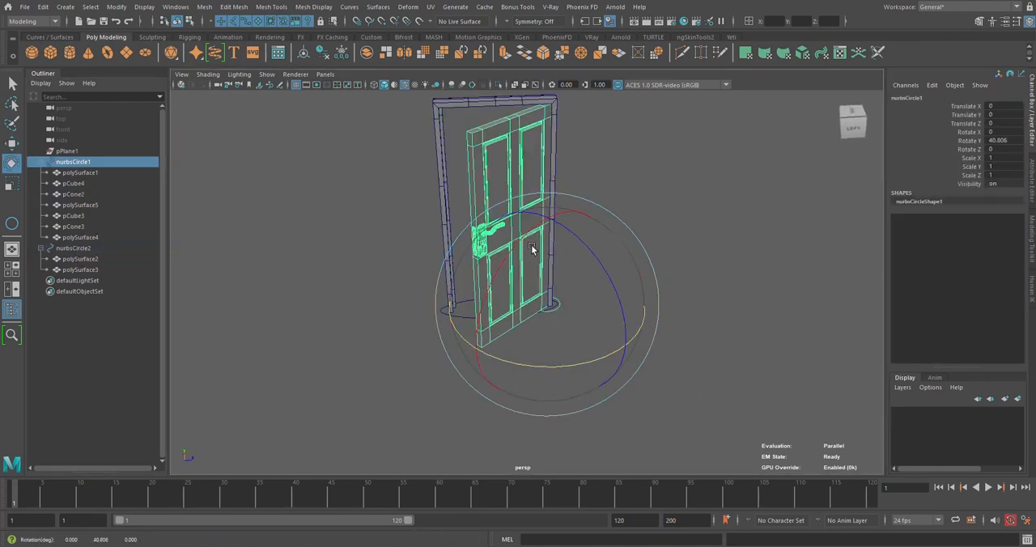
{"action": "scroll", "coordinate": [459, 208], "scroll_direction": "up", "scroll_amount": 6}
{"action": "left_click_drag", "start_coordinate": [532, 248], "coordinate": [477, 267], "text": "alt"}
{"action": "middle_click_drag", "start_coordinate": [478, 267], "coordinate": [519, 289], "text": "alt"}
{"action": "mouse_move", "coordinate": [518, 289]}
{"action": "left_mouse_down", "text": "alt"}
{"action": "mouse_move", "coordinate": [479, 315]}
{"action": "mouse_move", "coordinate": [429, 301]}
{"action": "mouse_move", "coordinate": [565, 310]}
{"action": "mouse_move", "coordinate": [453, 277]}
{"action": "mouse_move", "coordinate": [496, 315]}
{"action": "mouse_move", "coordinate": [513, 285]}
{"action": "mouse_move", "coordinate": [510, 256]}
{"action": "mouse_move", "coordinate": [527, 280]}
{"action": "mouse_move", "coordinate": [516, 296]}
{"action": "mouse_move", "coordinate": [678, 286]}
{"action": "mouse_move", "coordinate": [508, 304]}
{"action": "mouse_move", "coordinate": [499, 294]}
{"action": "left_mouse_up", "text": "alt"}
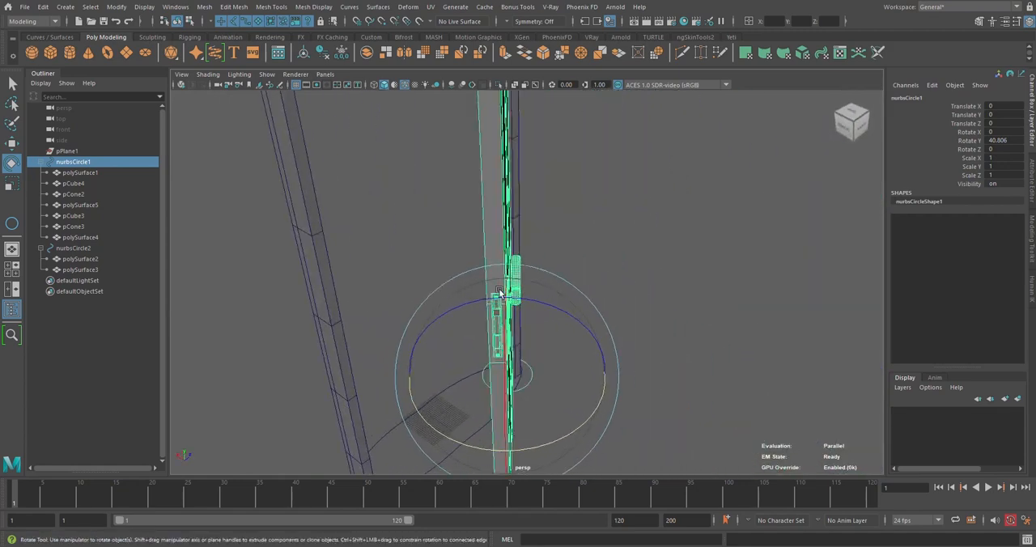
{"action": "left_click_drag", "start_coordinate": [672, 288], "coordinate": [564, 387], "text": "alt"}
{"action": "type", "text": "0"}
{"action": "key", "text": "Return"}
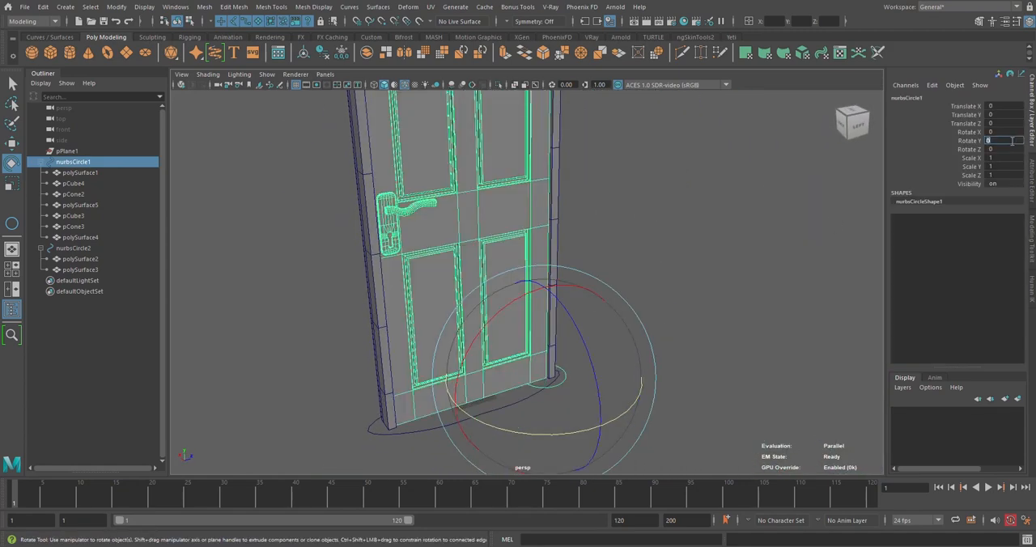
Examine the closed door, its frame and the two control circles from several angles
{"action": "left_click", "coordinate": [751, 162]}
{"action": "left_click_drag", "start_coordinate": [615, 196], "coordinate": [531, 235], "text": "alt"}
{"action": "middle_click_drag", "start_coordinate": [531, 235], "coordinate": [633, 308], "text": "alt"}
{"action": "scroll", "coordinate": [613, 279], "scroll_direction": "up", "scroll_amount": 8}
{"action": "scroll", "coordinate": [612, 267], "scroll_direction": "down", "scroll_amount": 14}
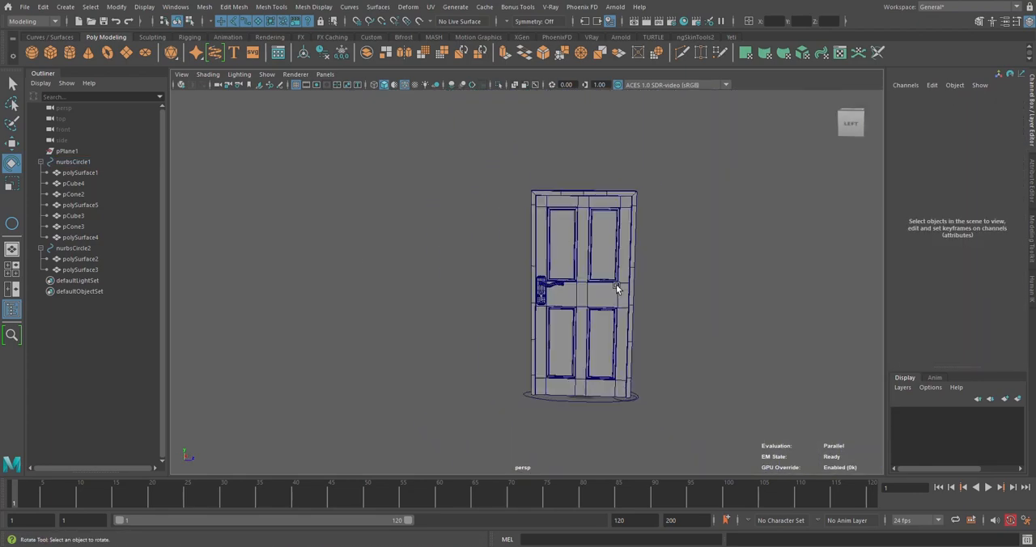
{"action": "left_click_drag", "start_coordinate": [619, 287], "coordinate": [619, 313], "text": "alt"}
{"action": "scroll", "coordinate": [544, 340], "scroll_direction": "up", "scroll_amount": 4}
{"action": "left_click", "coordinate": [50, 37]}
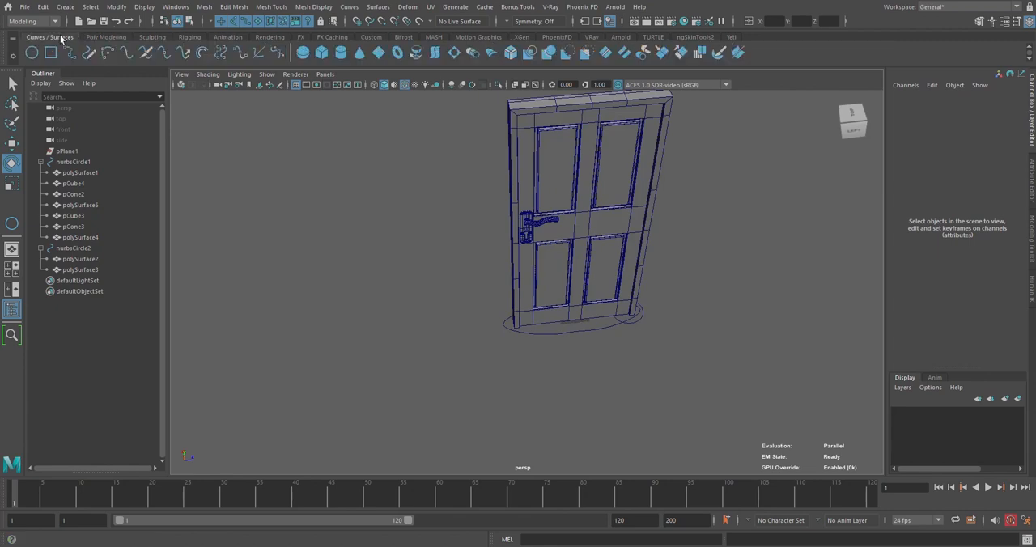
{"action": "left_click_drag", "start_coordinate": [766, 336], "coordinate": [641, 317], "text": "alt"}
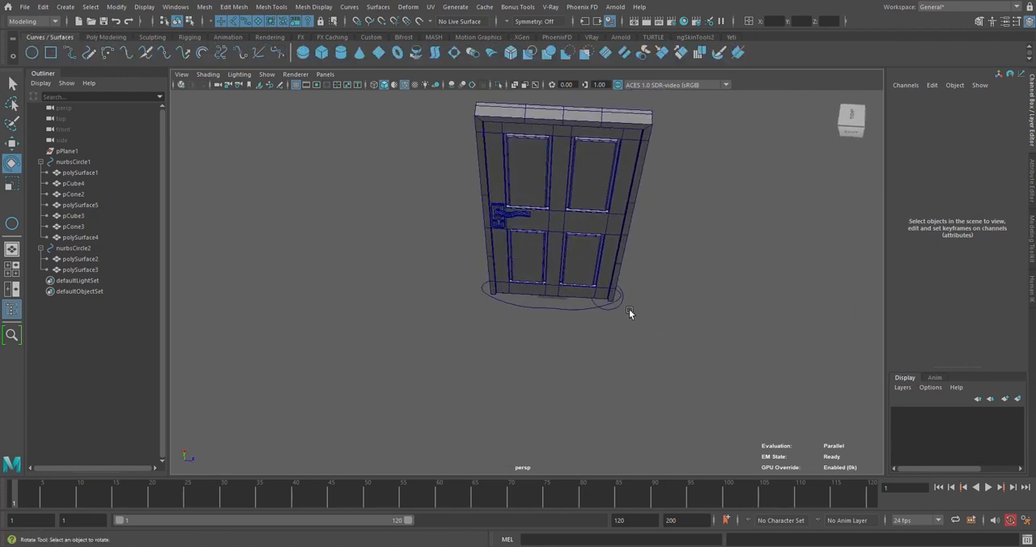
Parent the door control nurbsCircle1 under the frame control nurbsCircle2, and clear the selection
{"action": "left_click_drag", "start_coordinate": [514, 301], "coordinate": [643, 363], "text": "alt"}
{"action": "left_click", "coordinate": [538, 328]}
{"action": "key", "text": "w"}
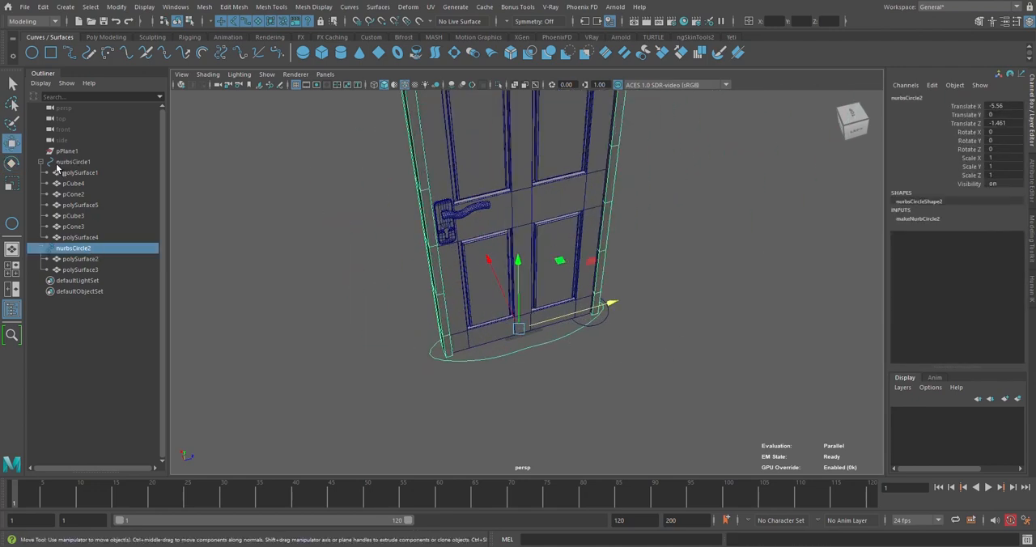
{"action": "left_click", "coordinate": [72, 162]}
{"action": "left_click_drag", "start_coordinate": [67, 248], "coordinate": [68, 248]}
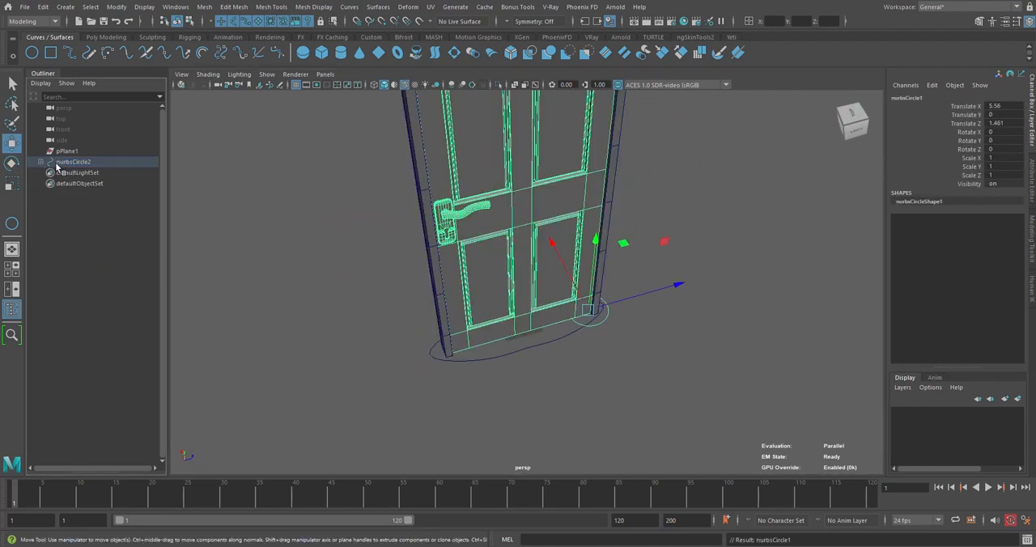
{"action": "left_click", "coordinate": [58, 164]}
{"action": "right_click_drag", "start_coordinate": [617, 387], "coordinate": [557, 336], "text": "alt"}
{"action": "left_click_drag", "start_coordinate": [554, 241], "coordinate": [671, 220]}
{"action": "left_click", "coordinate": [654, 220]}
Delete the leftover plane pPlane1 from the scene
{"action": "scroll", "coordinate": [663, 218], "scroll_direction": "up", "scroll_amount": 3}
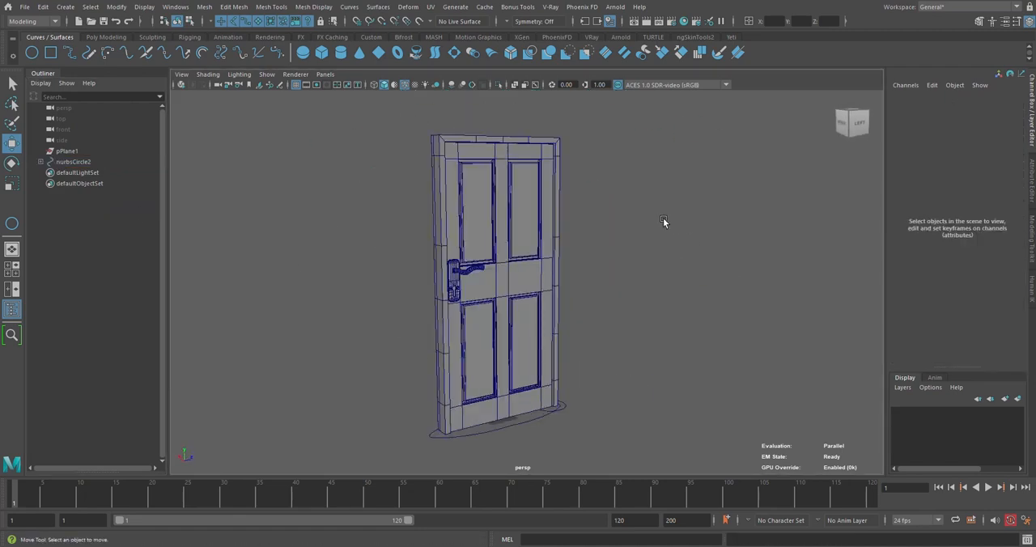
{"action": "scroll", "coordinate": [663, 218], "scroll_direction": "down", "scroll_amount": 3}
{"action": "left_click_drag", "start_coordinate": [569, 307], "coordinate": [684, 293], "text": "alt"}
{"action": "scroll", "coordinate": [700, 279], "scroll_direction": "up", "scroll_amount": 3}
{"action": "scroll", "coordinate": [700, 280], "scroll_direction": "down", "scroll_amount": 3}
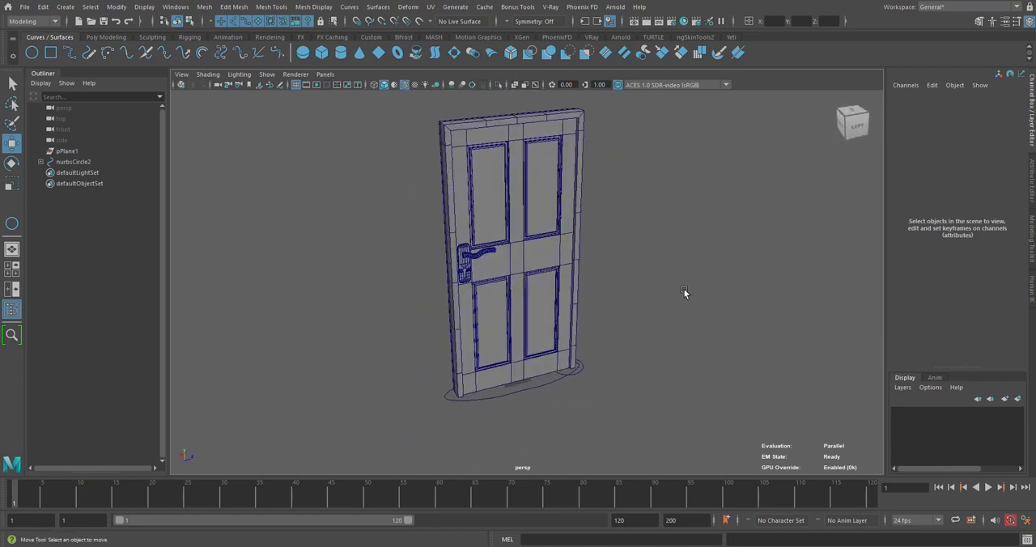
{"action": "left_click", "coordinate": [71, 151]}
{"action": "key", "text": "Delete"}
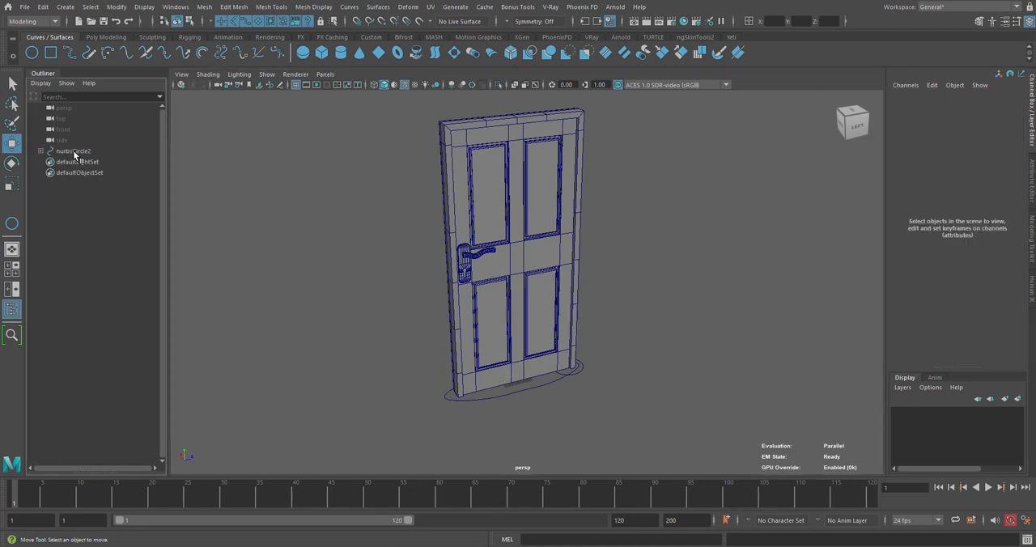
{"action": "left_click", "coordinate": [524, 268]}
{"action": "left_click", "coordinate": [665, 287]}
Duplicate the front door handle with its lock plate and move the copy about 11.469 units in X through the door's back side
{"action": "scroll", "coordinate": [672, 285], "scroll_direction": "up", "scroll_amount": 4}
{"action": "left_click_drag", "start_coordinate": [670, 283], "coordinate": [540, 294], "text": "alt"}
{"action": "middle_click_drag", "start_coordinate": [540, 294], "coordinate": [548, 257], "text": "alt"}
{"action": "scroll", "coordinate": [548, 256], "scroll_direction": "up", "scroll_amount": 7}
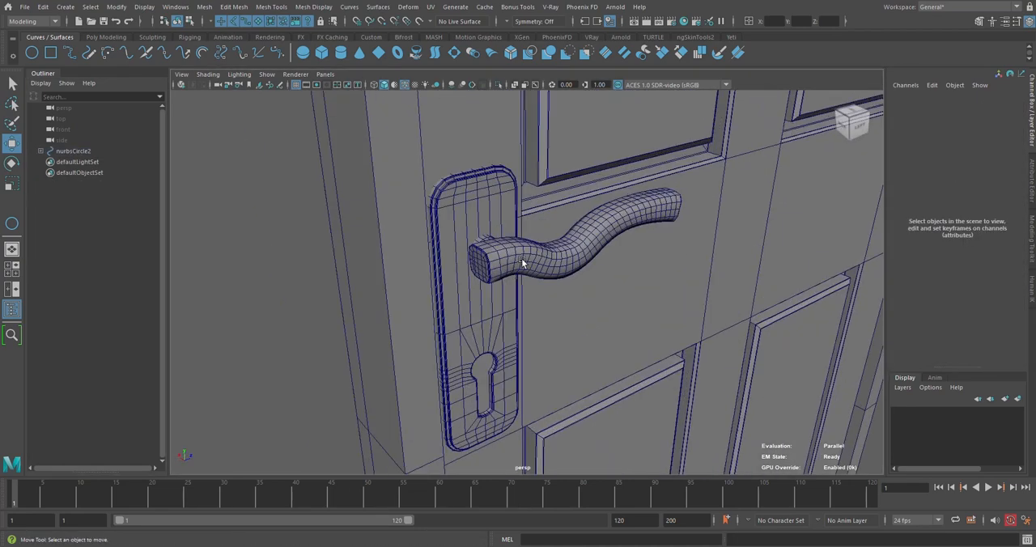
{"action": "left_click", "coordinate": [522, 260]}
{"action": "scroll", "coordinate": [554, 302], "scroll_direction": "down", "scroll_amount": 2}
{"action": "mouse_move", "coordinate": [555, 302]}
{"action": "left_mouse_down", "text": "alt"}
{"action": "mouse_move", "coordinate": [624, 290]}
{"action": "mouse_move", "coordinate": [480, 280]}
{"action": "left_mouse_up", "text": "alt"}
{"action": "left_click_drag", "start_coordinate": [480, 280], "coordinate": [514, 286], "text": "alt"}
{"action": "left_click_drag", "start_coordinate": [674, 299], "coordinate": [245, 466], "text": "alt"}
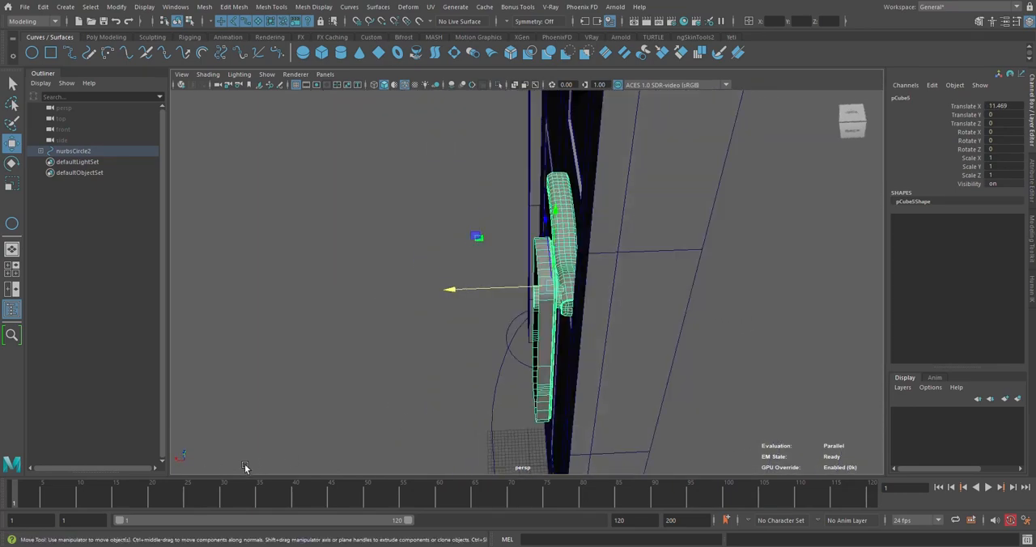
Mirror the handle copy with a Scale X of -1 and fit it against the door's back face at Translate X 9.161
{"action": "left_click", "coordinate": [1003, 158]}
{"action": "type", "text": "-1"}
{"action": "key", "text": "Return"}
{"action": "left_click_drag", "start_coordinate": [698, 283], "coordinate": [616, 271], "text": "alt"}
{"action": "scroll", "coordinate": [673, 282], "scroll_direction": "up", "scroll_amount": 5}
{"action": "scroll", "coordinate": [660, 278], "scroll_direction": "down", "scroll_amount": 5}
{"action": "scroll", "coordinate": [754, 275], "scroll_direction": "down", "scroll_amount": 3}
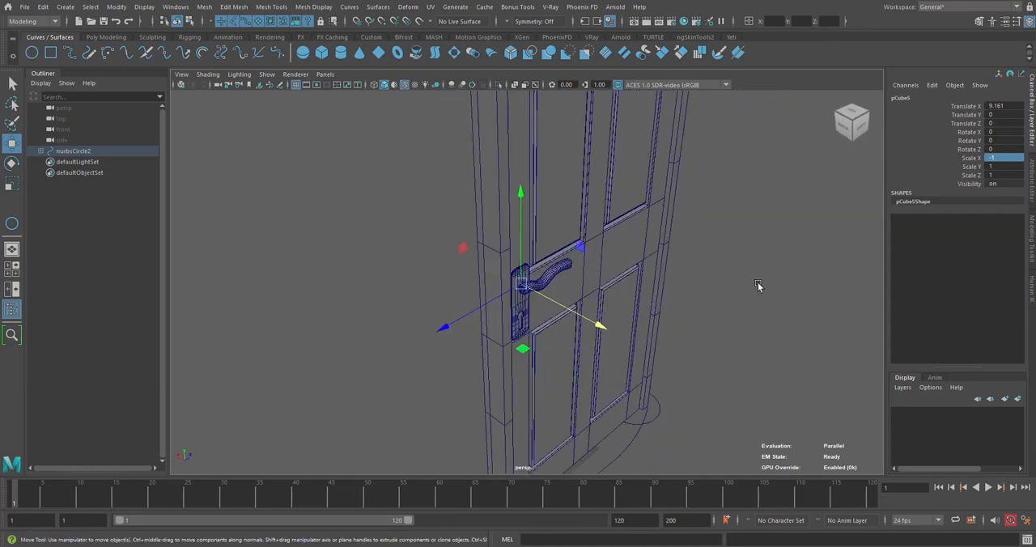
Move the front and back handles together about 2.764 units in Z toward the door's opening edge
{"action": "left_click", "coordinate": [758, 285]}
{"action": "left_click_drag", "start_coordinate": [758, 285], "coordinate": [672, 289], "text": "alt"}
{"action": "left_click", "coordinate": [487, 257]}
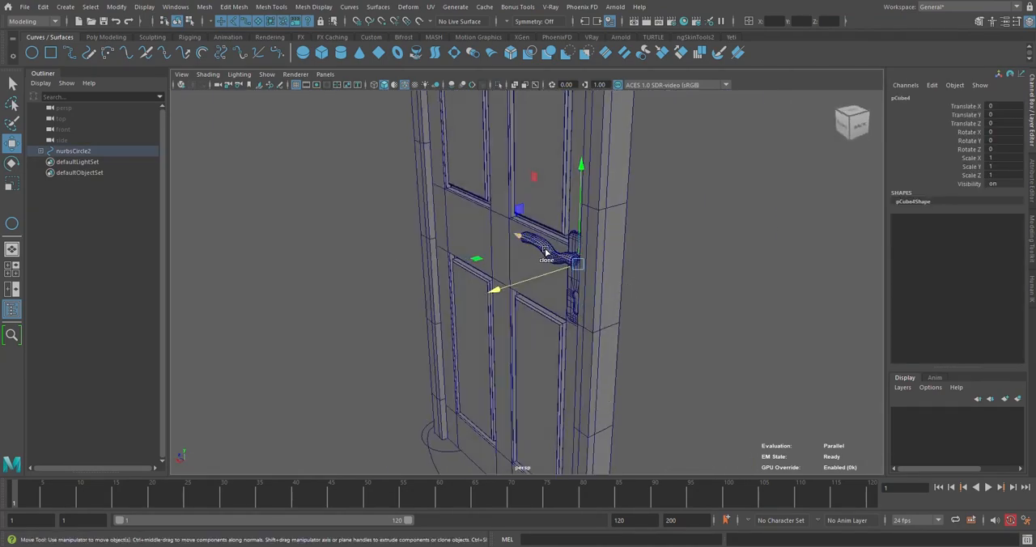
{"action": "left_click_drag", "start_coordinate": [545, 254], "coordinate": [606, 231], "text": "alt"}
{"action": "scroll", "coordinate": [541, 212], "scroll_direction": "up", "scroll_amount": 4}
{"action": "key", "text": "ctrl+shift+d"}
{"action": "scroll", "coordinate": [603, 226], "scroll_direction": "down", "scroll_amount": 5}
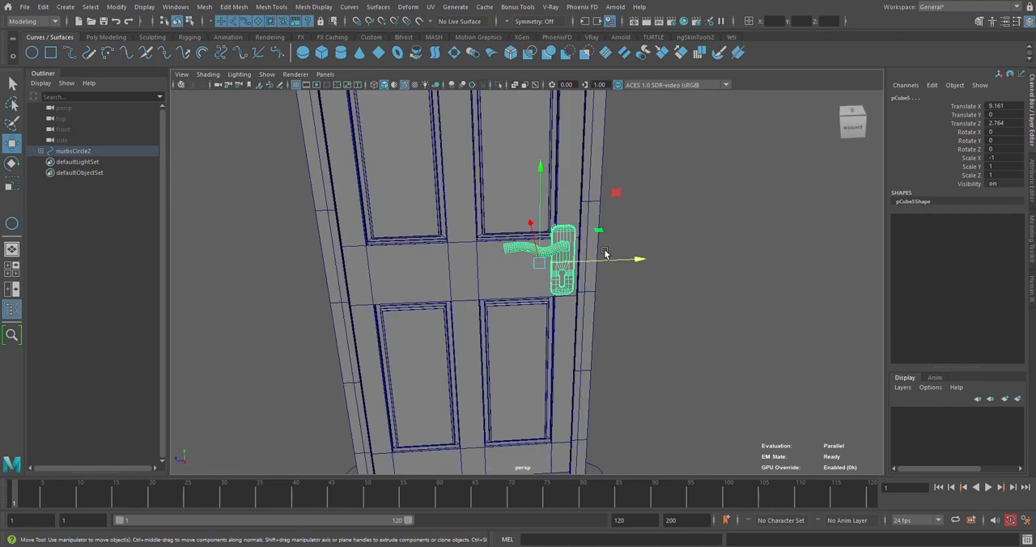
Shift the column of door vertices along the panels' handle-side edges toward the door's centre to clear the lock plates
{"action": "left_click", "coordinate": [597, 211]}
{"action": "left_click", "coordinate": [569, 217]}
{"action": "left_click_drag", "start_coordinate": [568, 217], "coordinate": [531, 240], "text": "alt"}
{"action": "right_click_drag", "start_coordinate": [508, 185], "coordinate": [502, 110]}
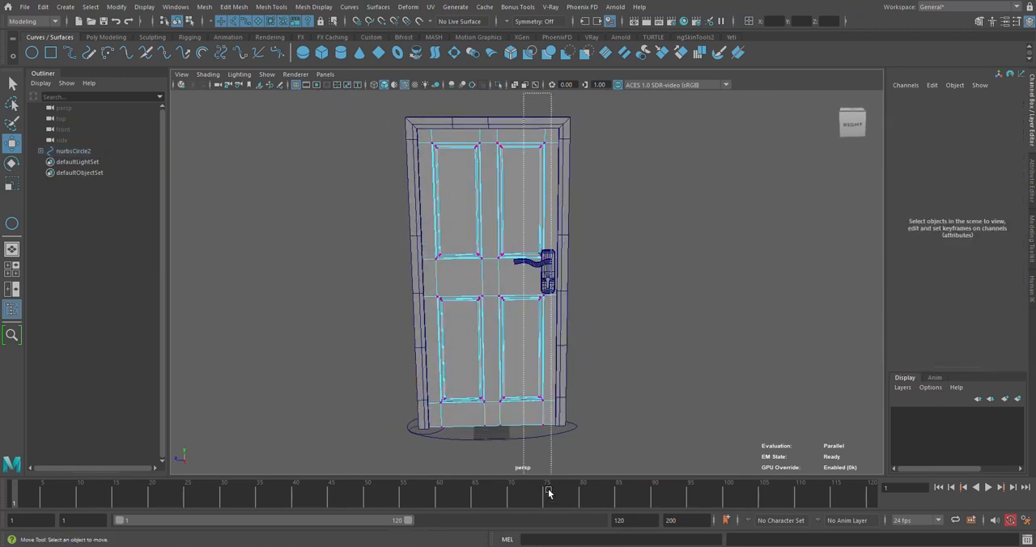
{"action": "left_click_drag", "start_coordinate": [549, 490], "coordinate": [550, 489]}
{"action": "left_click_drag", "start_coordinate": [608, 335], "coordinate": [551, 286], "text": "alt"}
{"action": "scroll", "coordinate": [525, 296], "scroll_direction": "up", "scroll_amount": 5}
{"action": "scroll", "coordinate": [516, 295], "scroll_direction": "down", "scroll_amount": 5}
{"action": "right_click_drag", "start_coordinate": [624, 182], "coordinate": [667, 176]}
{"action": "left_click", "coordinate": [728, 214]}
{"action": "scroll", "coordinate": [559, 294], "scroll_direction": "down", "scroll_amount": 6}
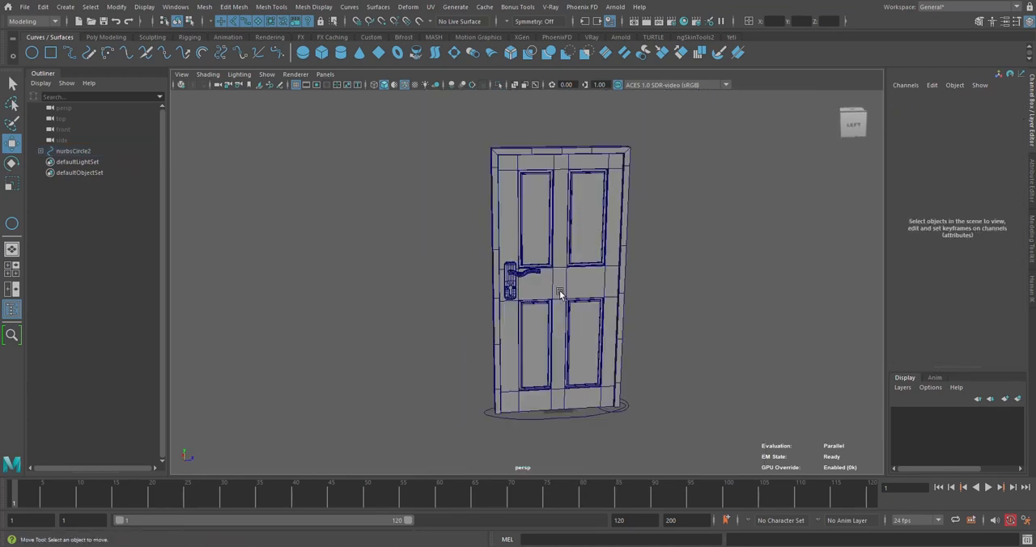
Select the back handle and check its lock plate's clearance from the panels, comparing it with the front side
{"action": "left_click_drag", "start_coordinate": [559, 294], "coordinate": [680, 300], "text": "alt"}
{"action": "scroll", "coordinate": [648, 293], "scroll_direction": "up", "scroll_amount": 6}
{"action": "left_click_drag", "start_coordinate": [601, 290], "coordinate": [643, 289], "text": "alt"}
{"action": "scroll", "coordinate": [595, 275], "scroll_direction": "up", "scroll_amount": 3}
{"action": "middle_click_drag", "start_coordinate": [584, 259], "coordinate": [533, 344], "text": "alt"}
{"action": "left_click", "coordinate": [533, 344]}
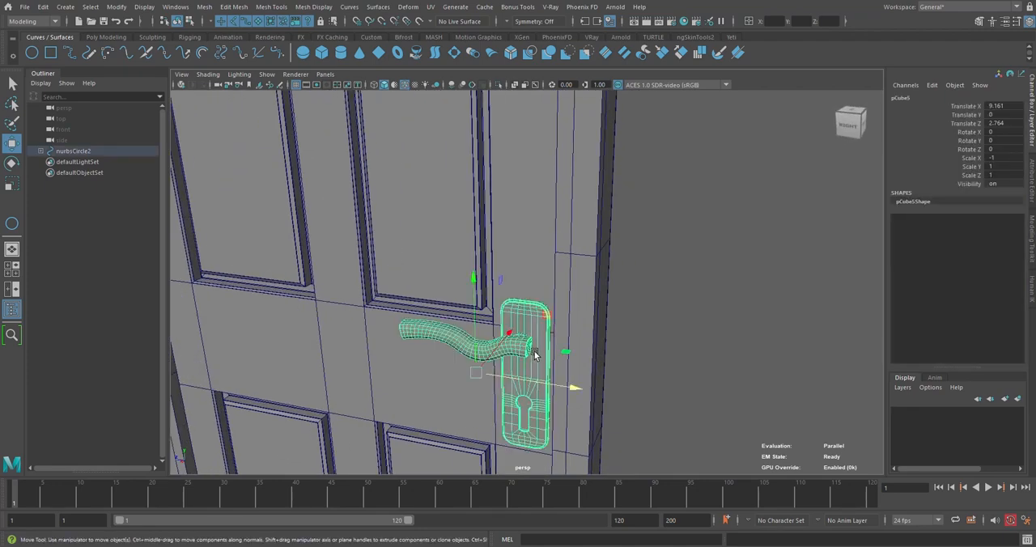
{"action": "left_click_drag", "start_coordinate": [571, 421], "coordinate": [570, 360], "text": "alt"}
{"action": "left_click_drag", "start_coordinate": [524, 309], "coordinate": [529, 293], "text": "alt"}
{"action": "scroll", "coordinate": [536, 318], "scroll_direction": "up", "scroll_amount": 5}
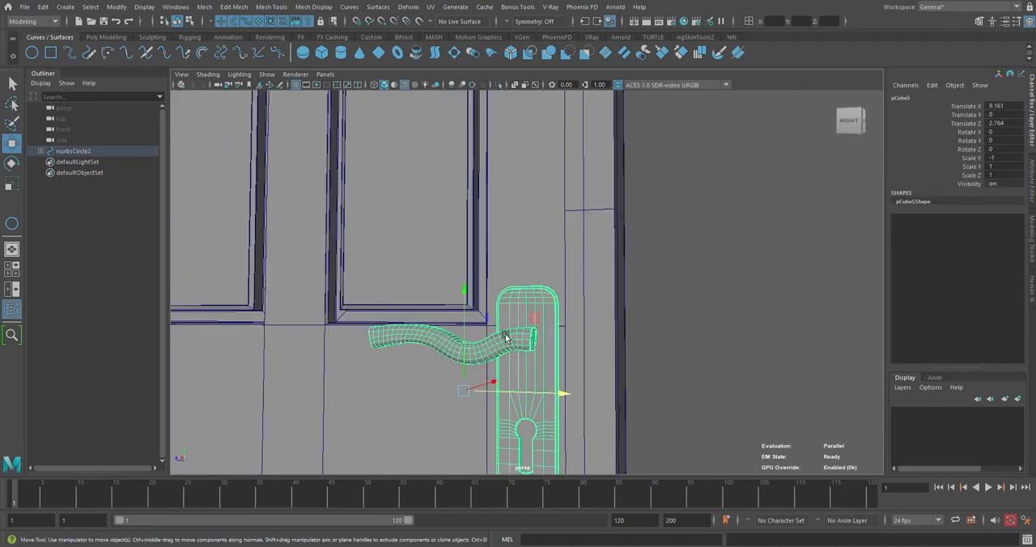
{"action": "scroll", "coordinate": [506, 336], "scroll_direction": "down", "scroll_amount": 5}
{"action": "mouse_move", "coordinate": [506, 336]}
{"action": "left_mouse_down", "text": "alt"}
{"action": "mouse_move", "coordinate": [364, 330]}
{"action": "mouse_move", "coordinate": [515, 324]}
{"action": "left_mouse_up", "text": "alt"}
{"action": "left_click", "coordinate": [378, 317]}
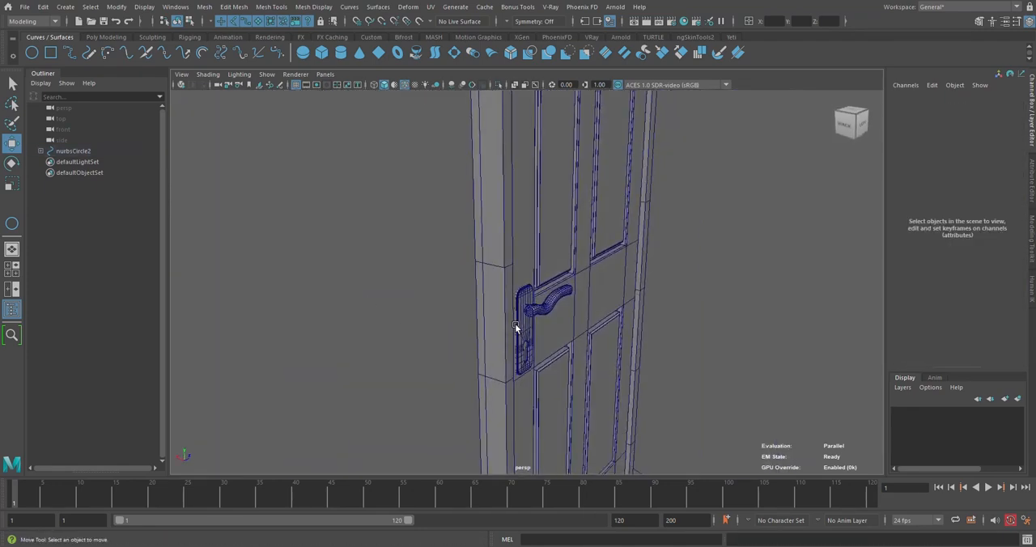
Combine the front and back handles with their lock plates into one mesh, and select the combined mesh to check it
{"action": "left_click", "coordinate": [514, 324]}
{"action": "left_click_drag", "start_coordinate": [587, 294], "coordinate": [537, 322], "text": "alt"}
{"action": "scroll", "coordinate": [537, 321], "scroll_direction": "up", "scroll_amount": 4}
{"action": "left_click", "coordinate": [536, 307], "text": "shift"}
{"action": "right_click_drag", "start_coordinate": [536, 306], "coordinate": [505, 487], "text": "shift"}
{"action": "left_click", "coordinate": [649, 328]}
{"action": "scroll", "coordinate": [650, 328], "scroll_direction": "down", "scroll_amount": 4}
{"action": "left_click_drag", "start_coordinate": [545, 348], "coordinate": [437, 332], "text": "alt"}
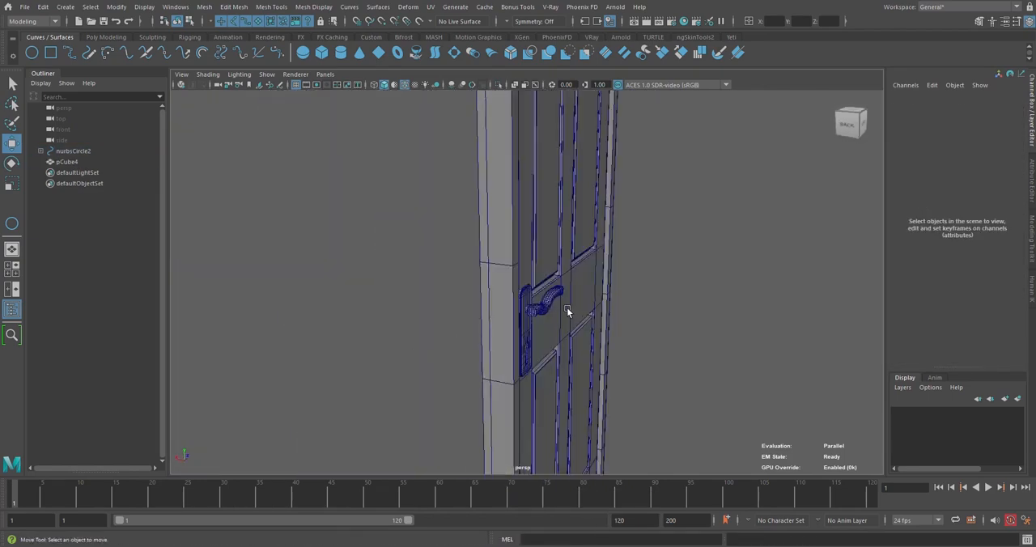
{"action": "left_click", "coordinate": [543, 314]}
{"action": "left_click_drag", "start_coordinate": [544, 320], "coordinate": [509, 327]}
{"action": "key", "text": "ctrl+z"}
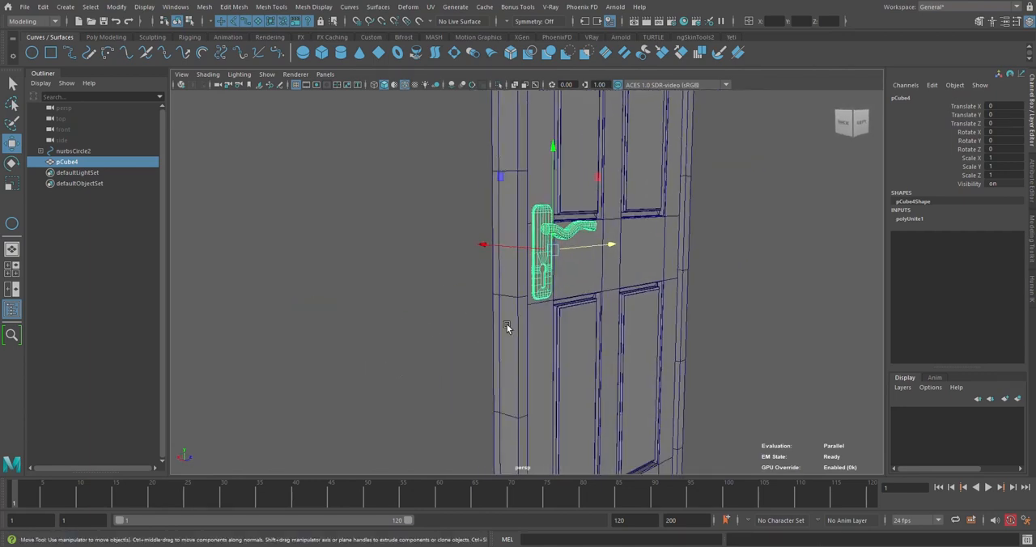
Select the door panel mesh to check it, save the scene as Door.mb, and clear the selection
{"action": "left_click", "coordinate": [762, 276]}
{"action": "scroll", "coordinate": [762, 276], "scroll_direction": "down", "scroll_amount": 5}
{"action": "left_click_drag", "start_coordinate": [762, 276], "coordinate": [587, 272], "text": "alt"}
{"action": "left_click", "coordinate": [587, 276]}
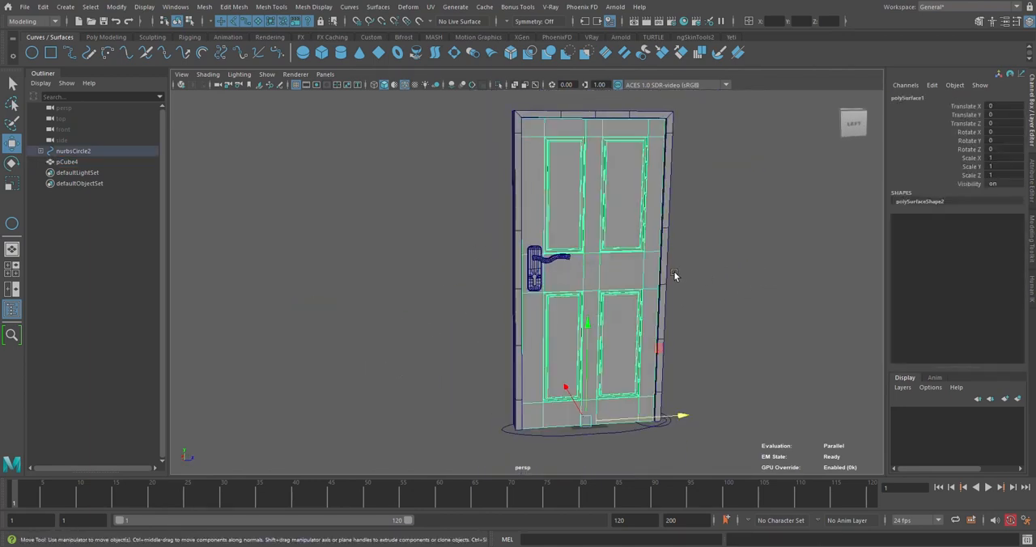
{"action": "scroll", "coordinate": [663, 232], "scroll_direction": "down", "scroll_amount": 3}
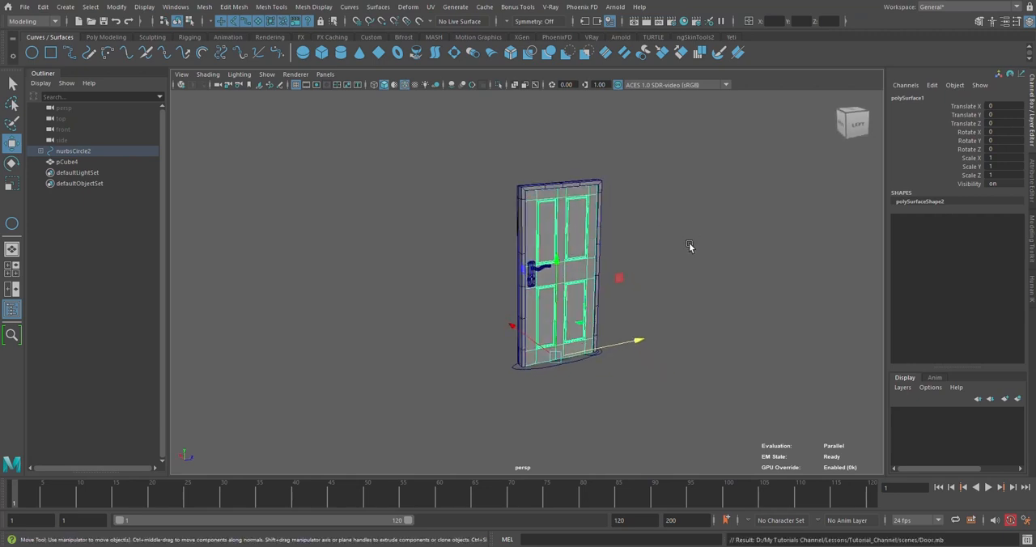
{"action": "left_click", "coordinate": [692, 294]}
{"action": "scroll", "coordinate": [692, 293], "scroll_direction": "up", "scroll_amount": 3}
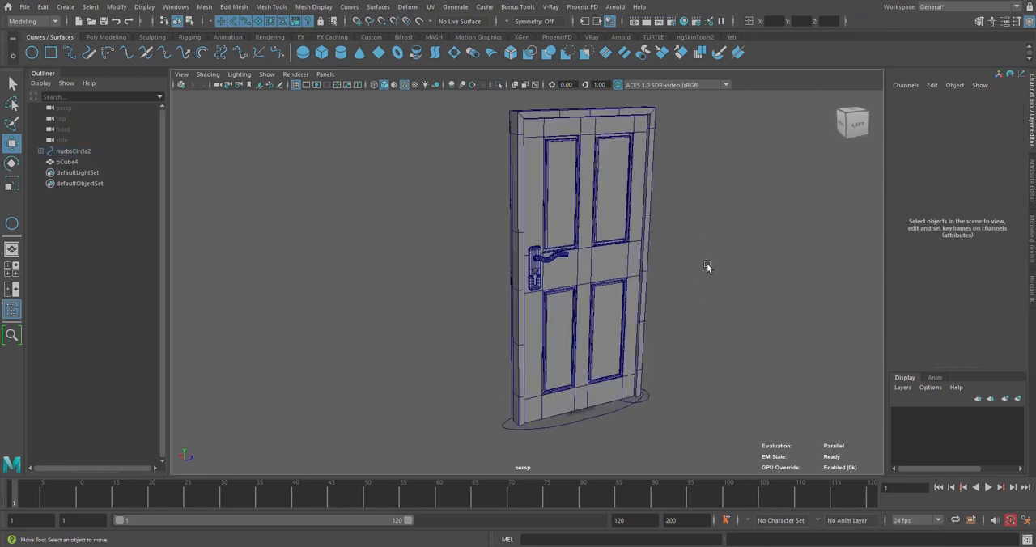
Examine the finished door, frame and handles from the front and back
{"action": "scroll", "coordinate": [631, 279], "scroll_direction": "up", "scroll_amount": 3}
{"action": "scroll", "coordinate": [620, 280], "scroll_direction": "down", "scroll_amount": 2}
{"action": "scroll", "coordinate": [637, 223], "scroll_direction": "up", "scroll_amount": 3}
{"action": "scroll", "coordinate": [637, 223], "scroll_direction": "down", "scroll_amount": 3}
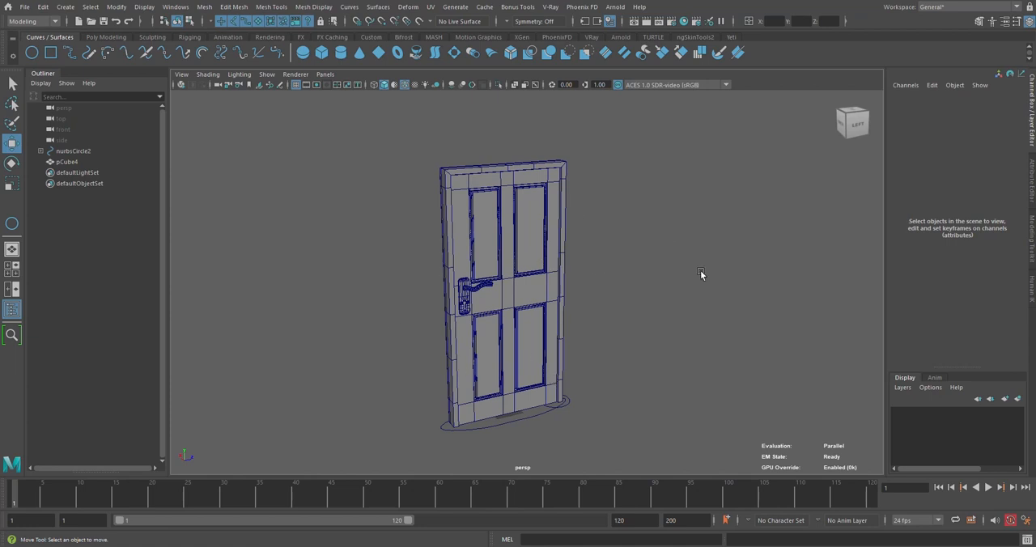
{"action": "left_click_drag", "start_coordinate": [649, 268], "coordinate": [628, 268], "text": "alt"}
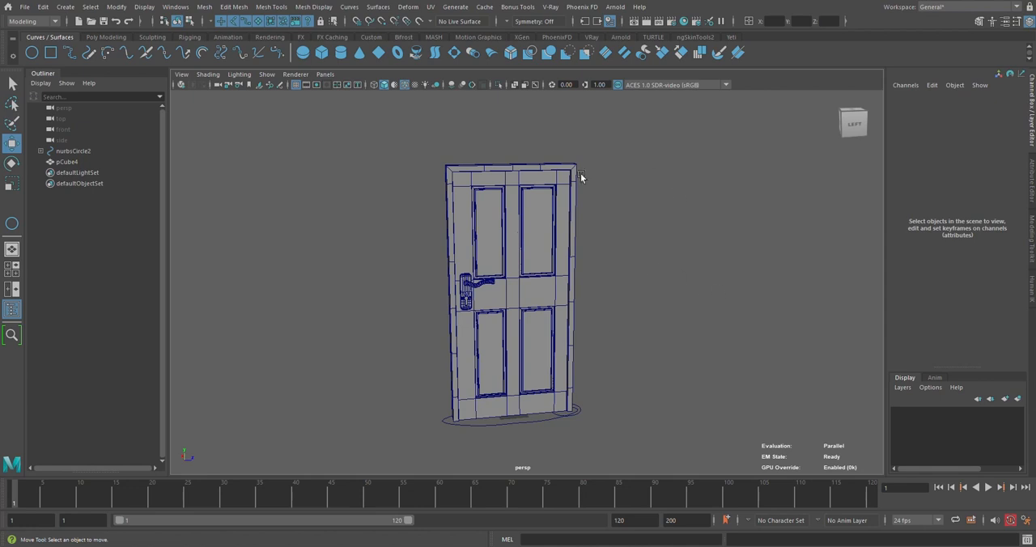
{"action": "scroll", "coordinate": [580, 173], "scroll_direction": "down", "scroll_amount": 2}
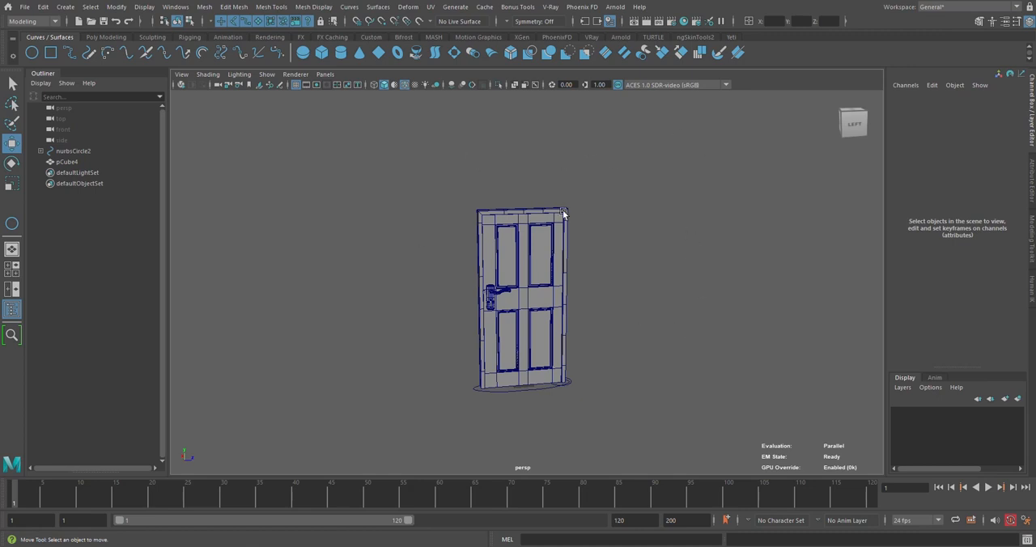
{"action": "left_click_drag", "start_coordinate": [377, 248], "coordinate": [678, 286], "text": "alt"}
{"action": "scroll", "coordinate": [678, 286], "scroll_direction": "up", "scroll_amount": 2}
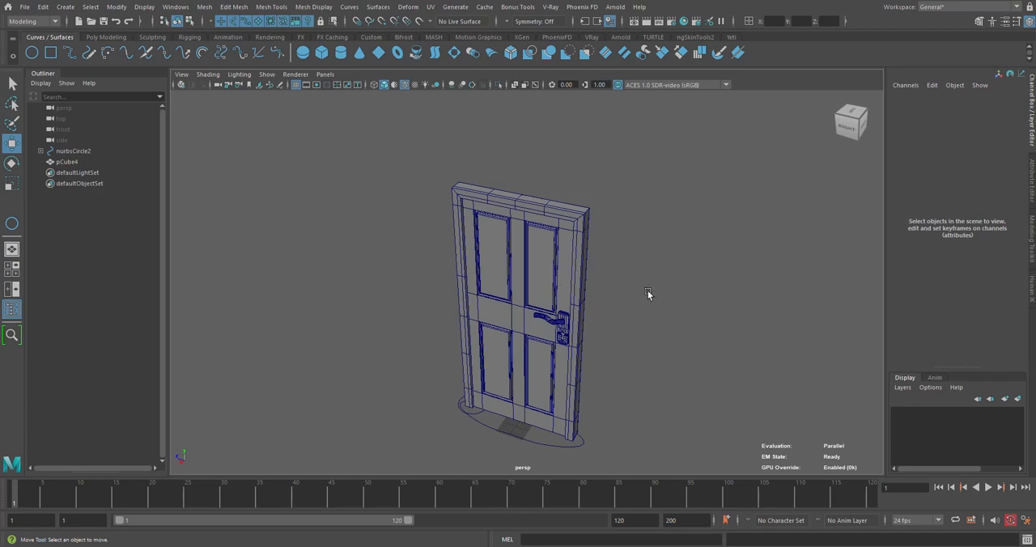
{"action": "left_click_drag", "start_coordinate": [648, 292], "coordinate": [597, 282], "text": "alt"}
{"action": "left_click_drag", "start_coordinate": [905, 332], "coordinate": [653, 284], "text": "alt"}
{"action": "scroll", "coordinate": [640, 284], "scroll_direction": "up", "scroll_amount": 3}
{"action": "scroll", "coordinate": [639, 284], "scroll_direction": "up", "scroll_amount": 2}
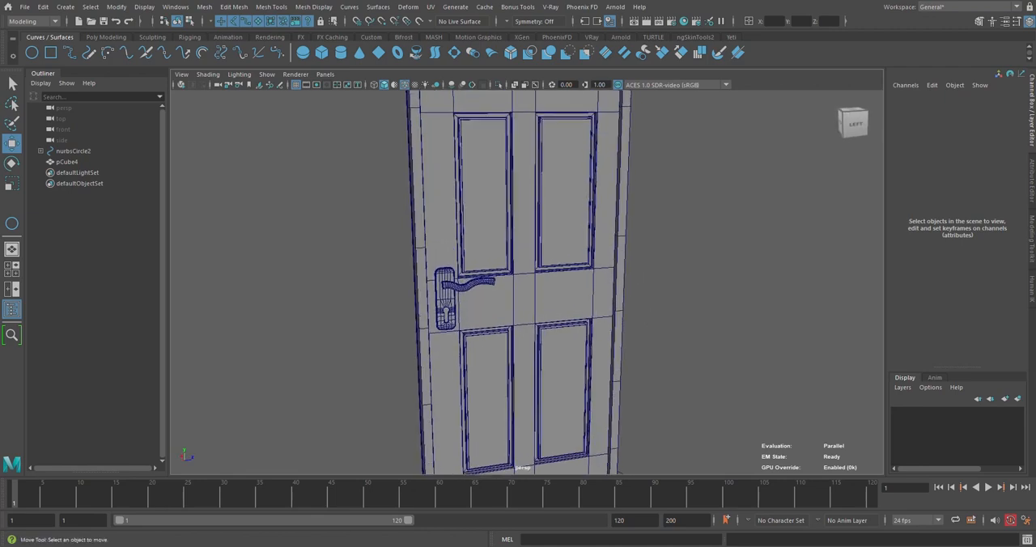